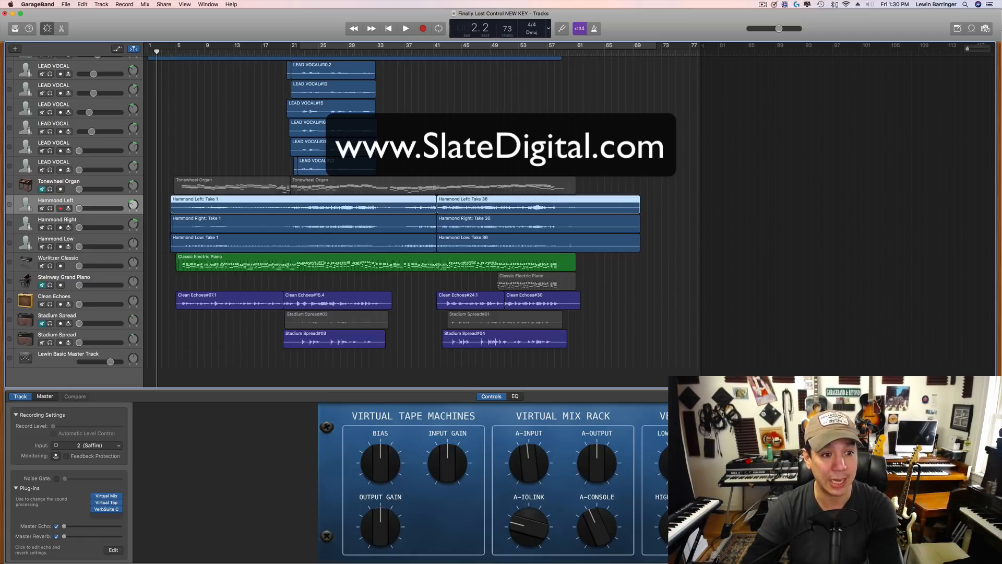
- Pull the volume of the lead vocal, guitar and bass tracks down to minimum, leaving the drummer track alone
scroll(94, 283, up, 3)
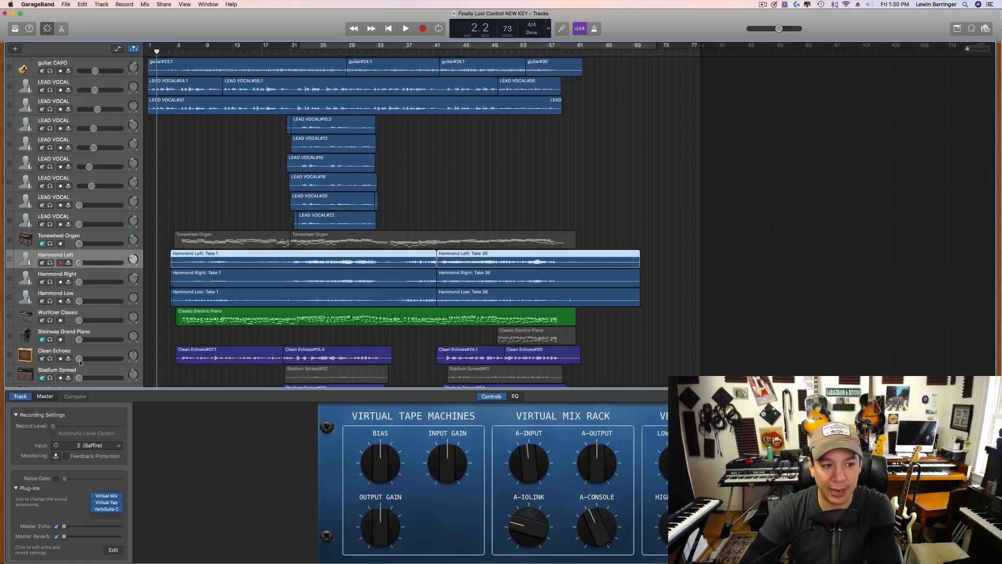
drag(92, 186, 79, 89)
scroll(93, 131, up, 5)
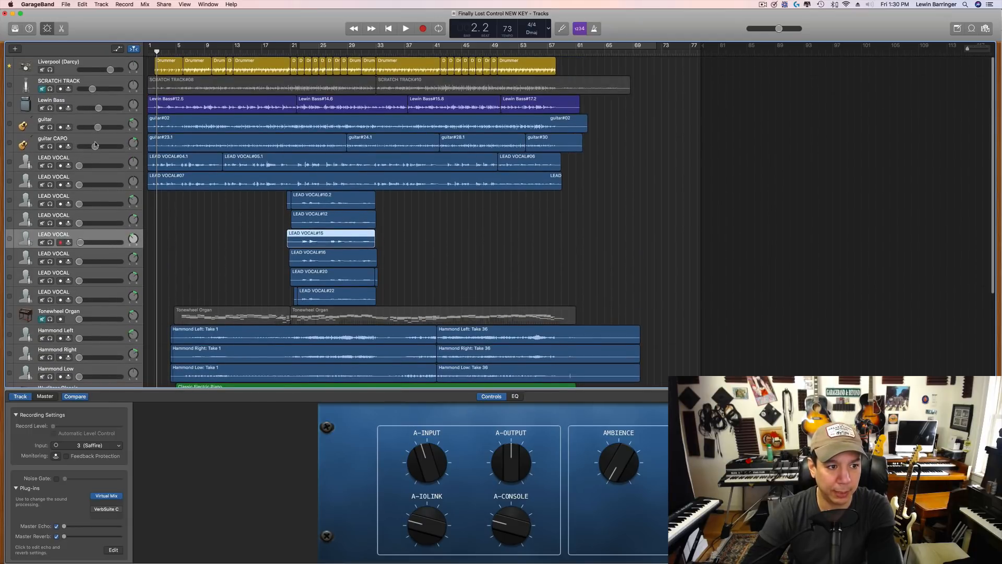
drag(95, 146, 78, 128)
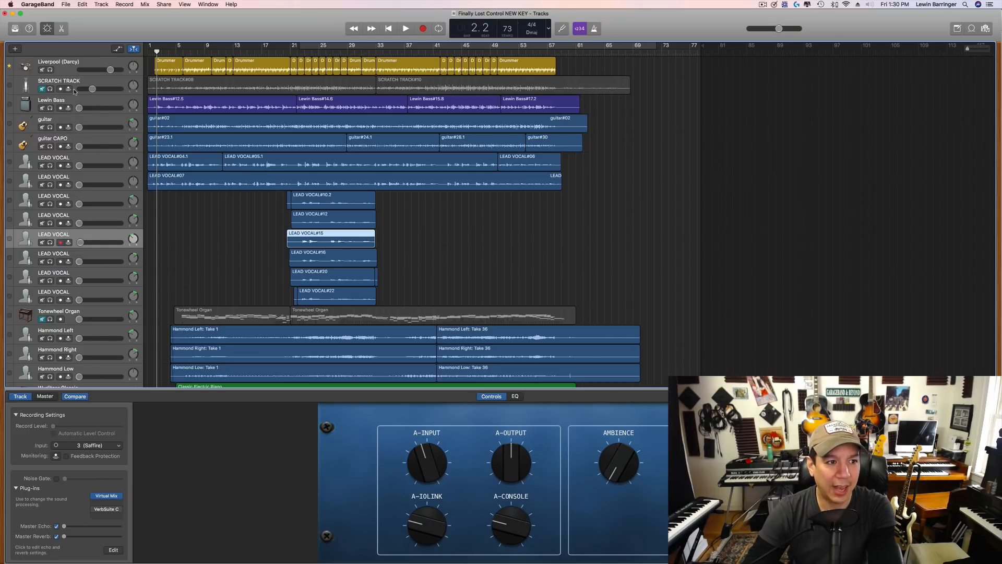
- Lower the SCRATCH TRACK volume to minimum and delete that track from the project
click(92, 89)
drag(92, 89, 79, 89)
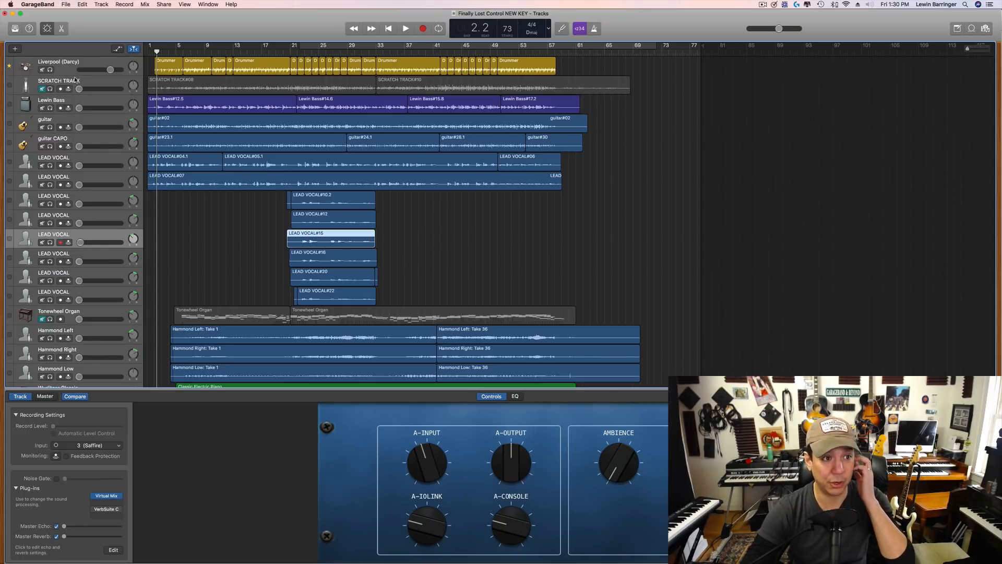
click(77, 79)
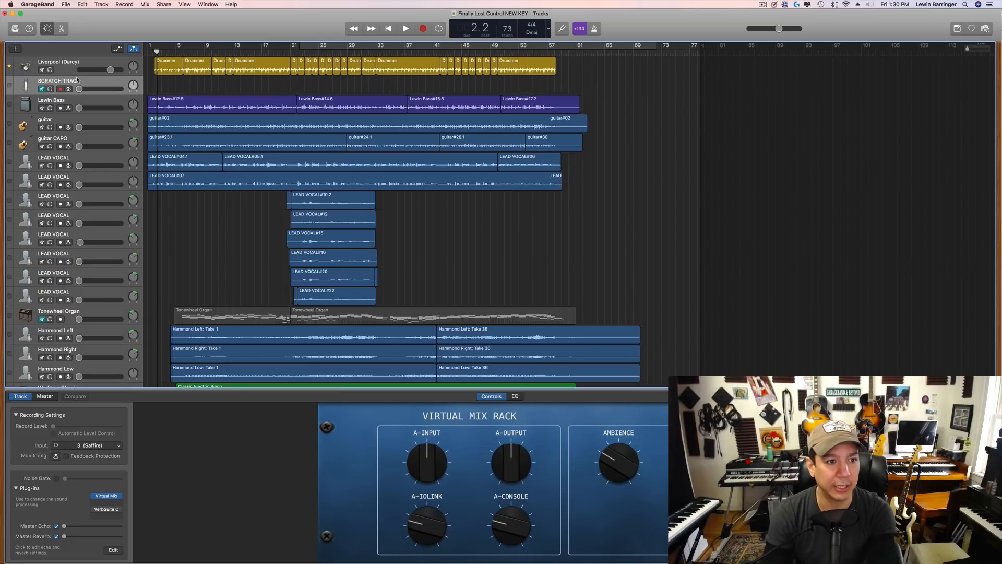
key(super+BackSpace)
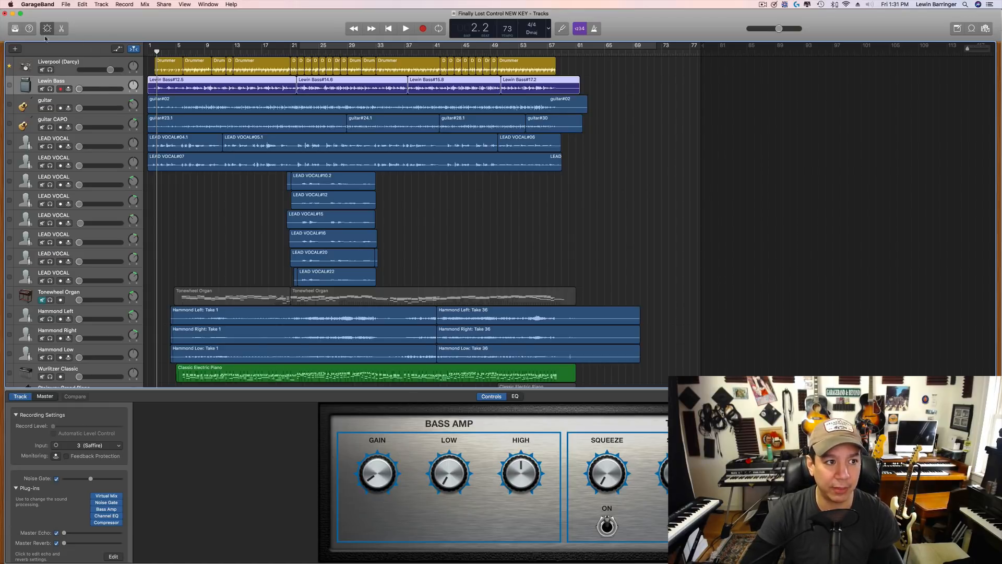
- Apply the saved Bass G&L 3 user patch from the sound library to the bass track
click(15, 28)
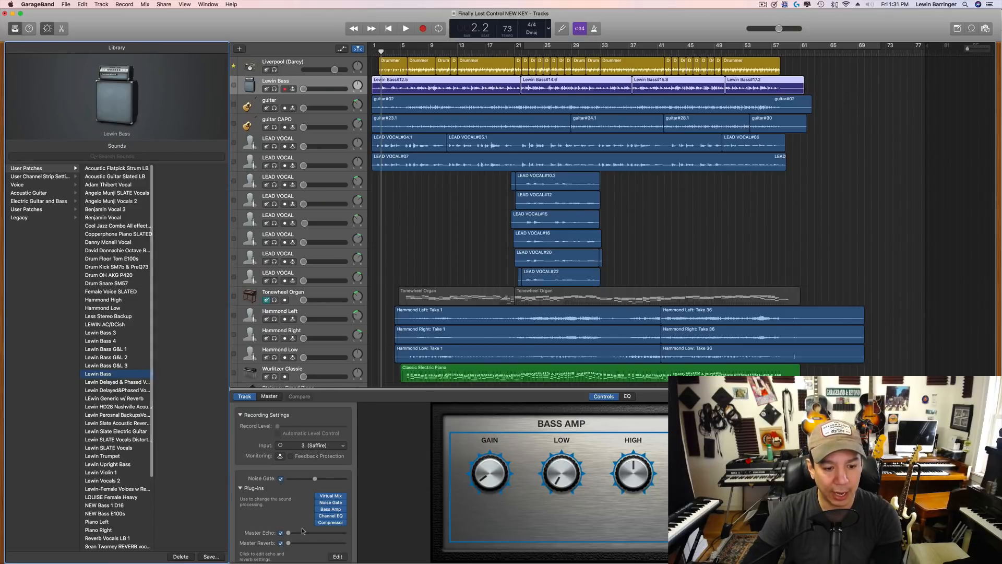
click(121, 367)
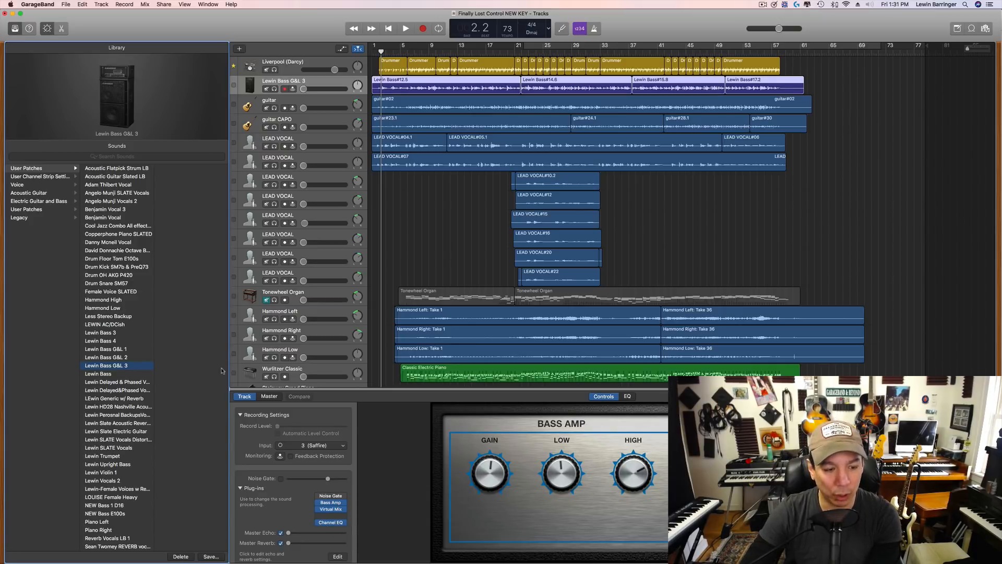
- Open the bass track's Bass Amp Designer and Virtual Mix Rack plug-ins to examine their settings
mouse_move(330, 513)
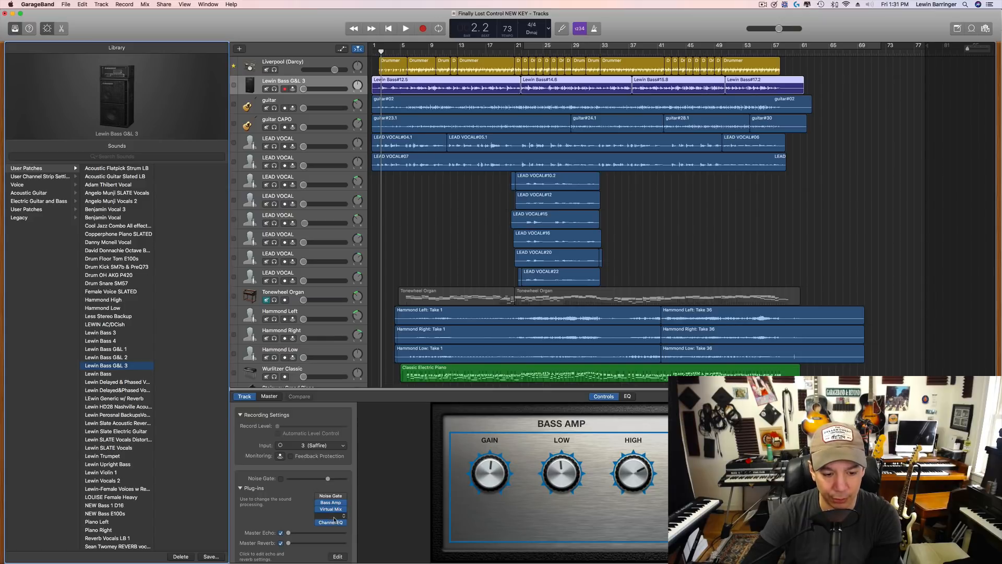
click(333, 503)
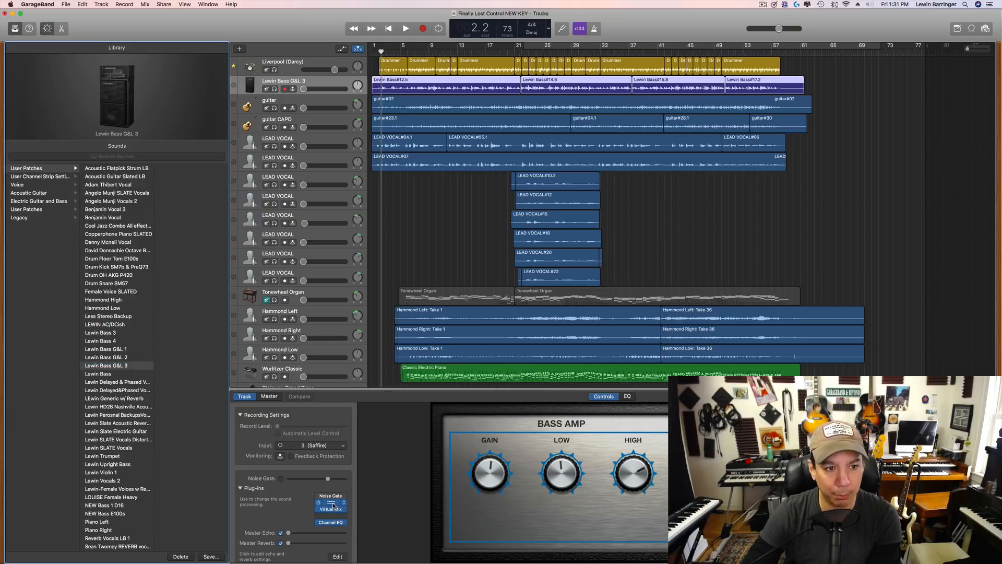
click(331, 502)
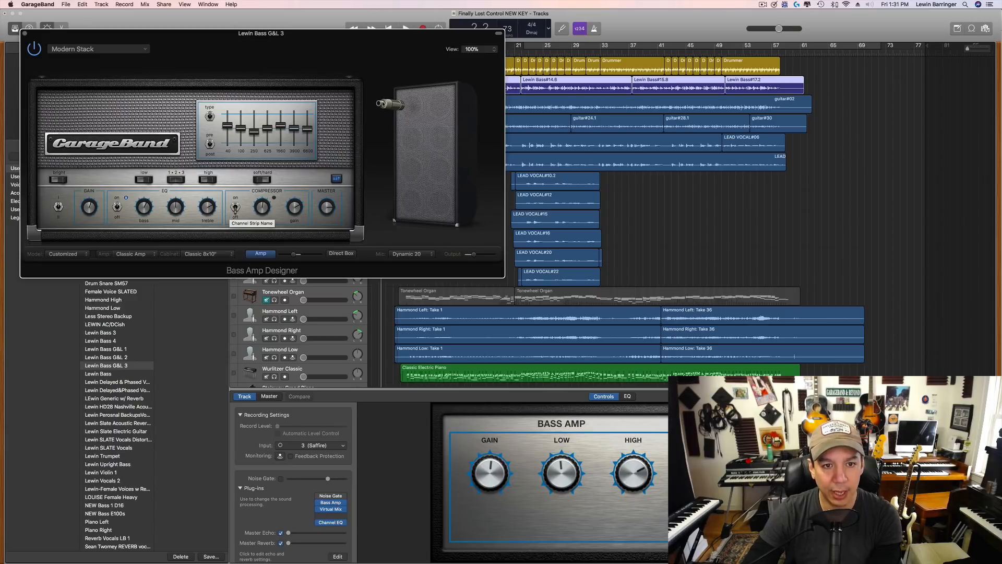
mouse_move(419, 218)
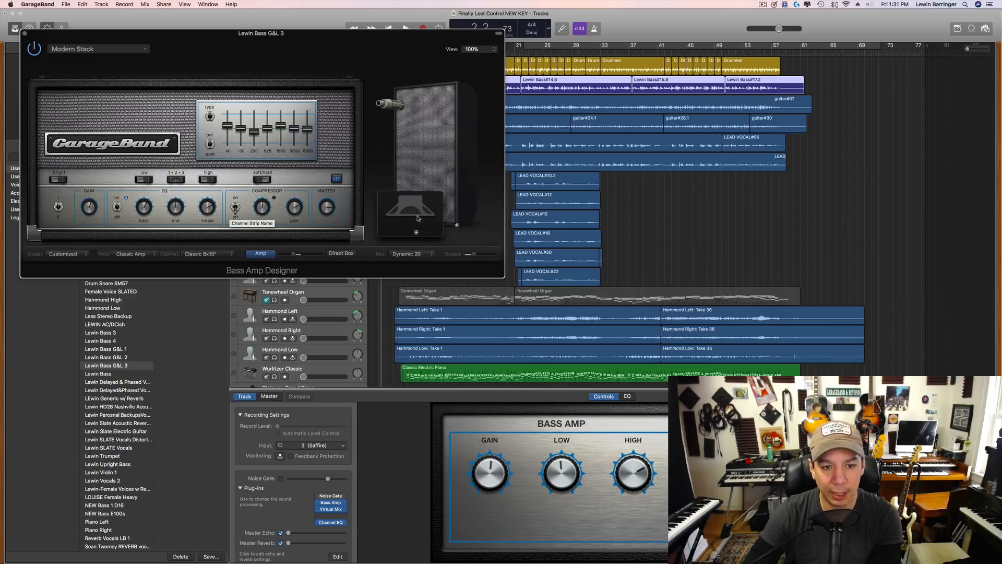
click(332, 511)
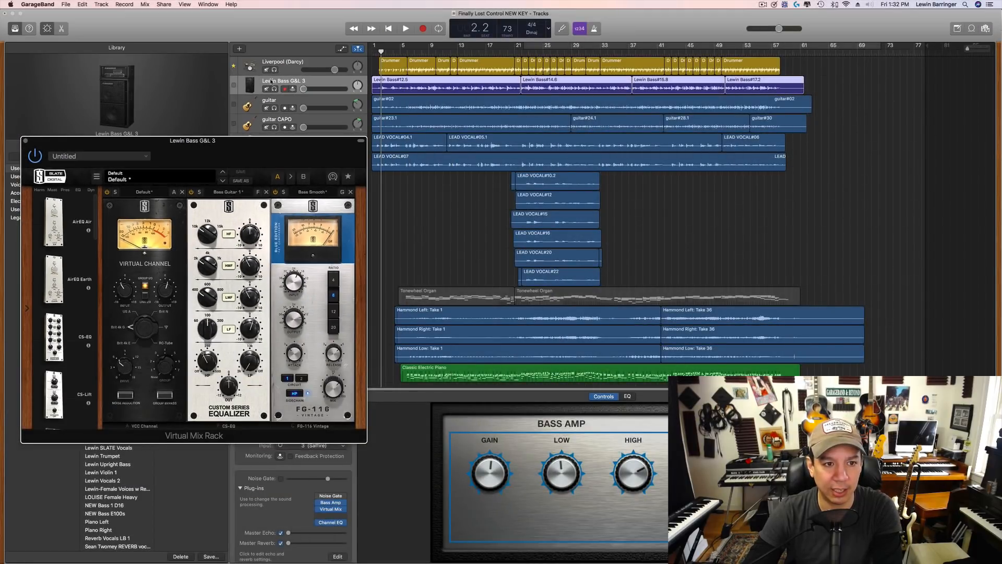
- Solo the bass track, raise its volume and start playback to hear it alone
click(274, 89)
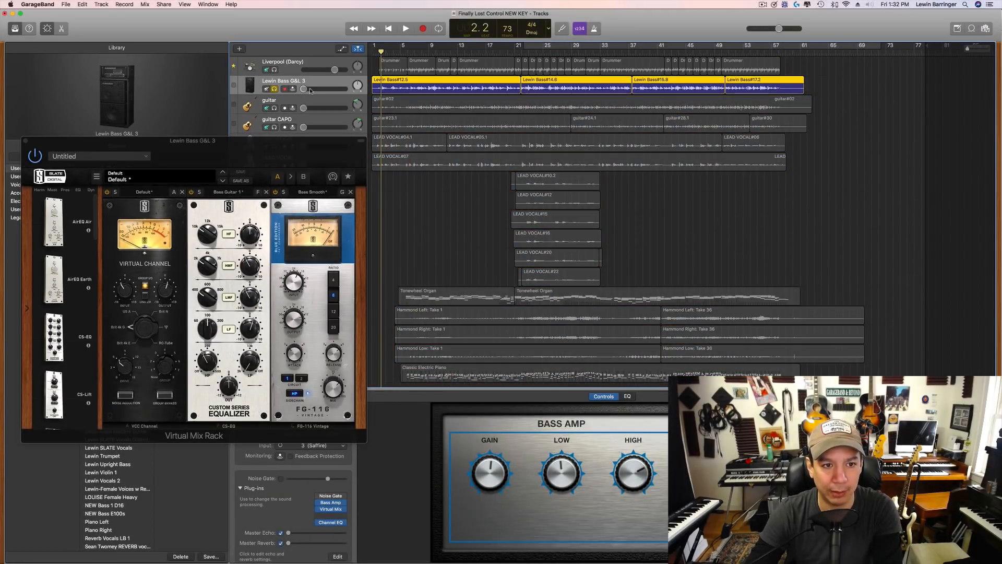
drag(304, 89, 329, 88)
key(space)
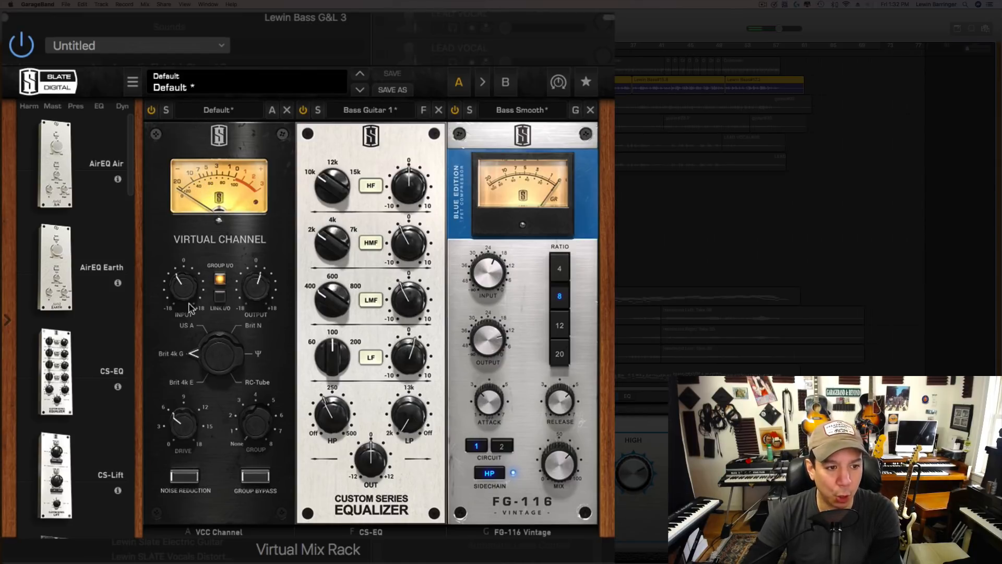
- Return the Virtual Channel's input and output gain to 0 and link the two controls
drag(250, 295, 188, 263)
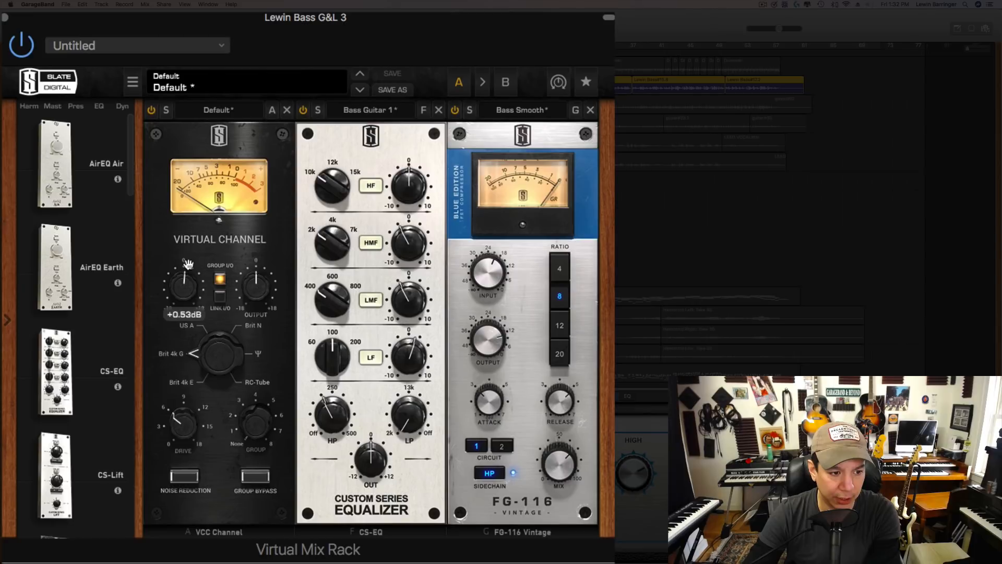
double_click(180, 315)
text(0)
key(Return)
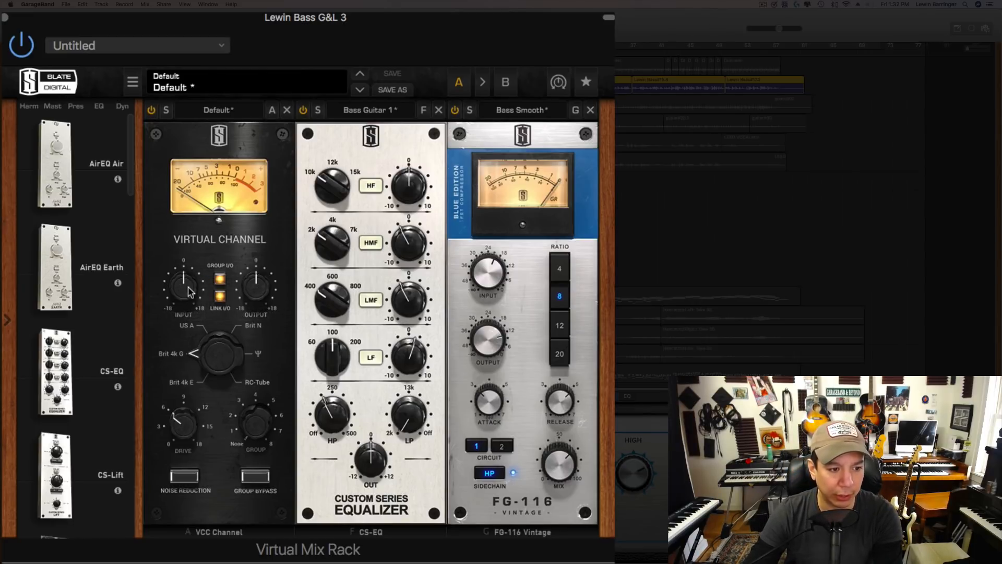
- Try the linked Virtual Channel gain at -11.0 dB input and +11.0 dB output, then restore it near zero
drag(189, 293, 172, 321)
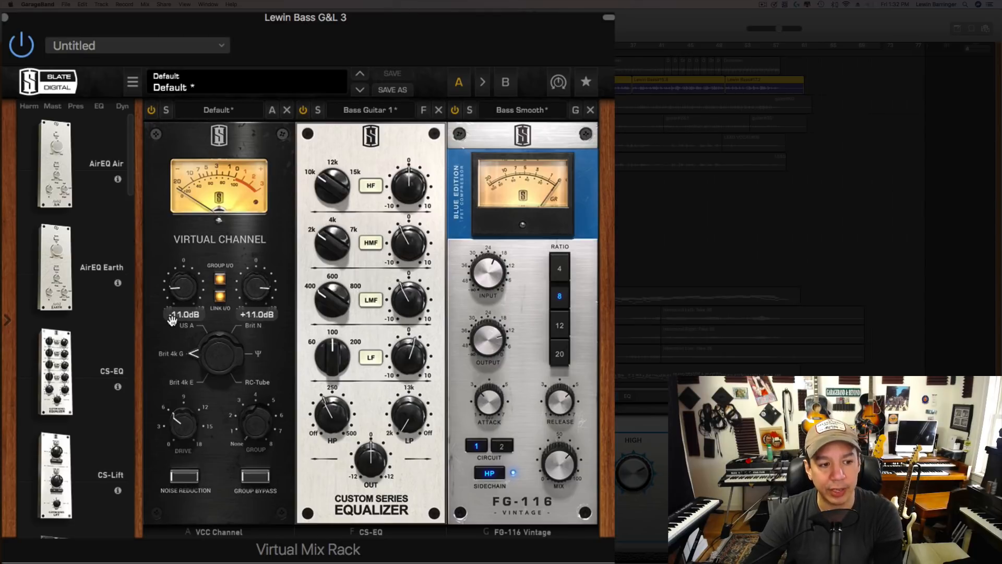
click(255, 294)
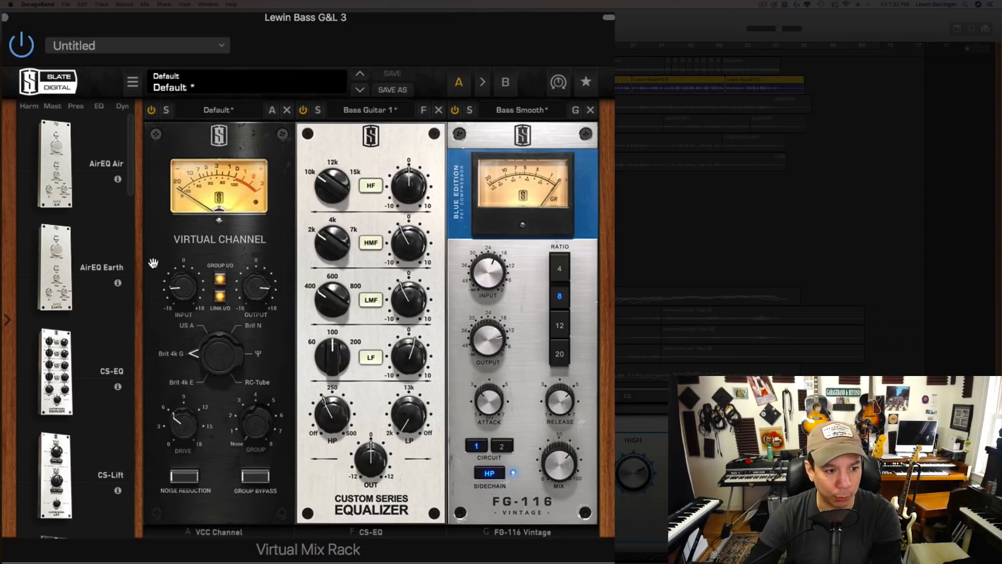
alt+click(178, 296)
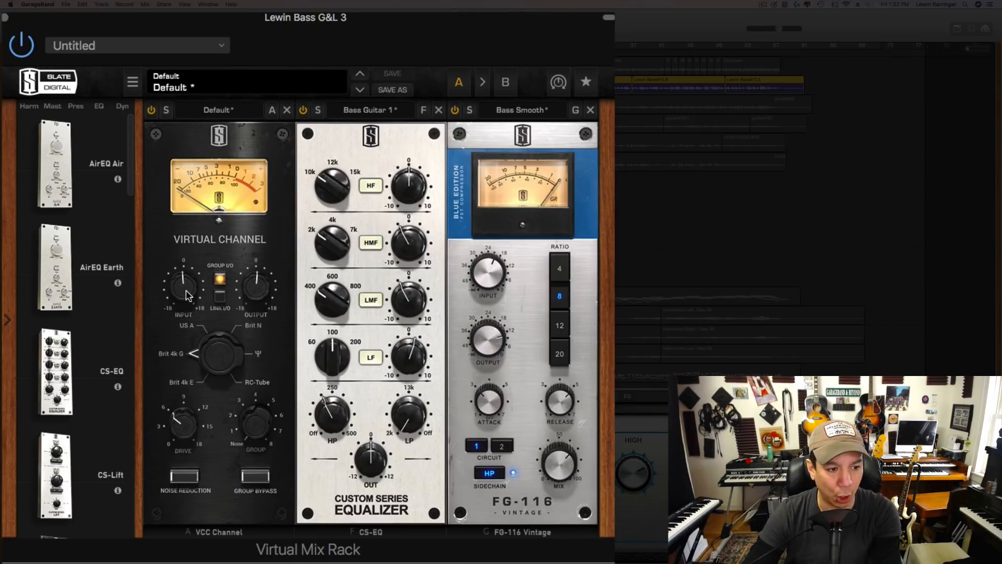
- Play the soloed bass and fine-tune the Virtual Channel's input and output gain against its VU meter
key(space)
mouse_move(183, 295)
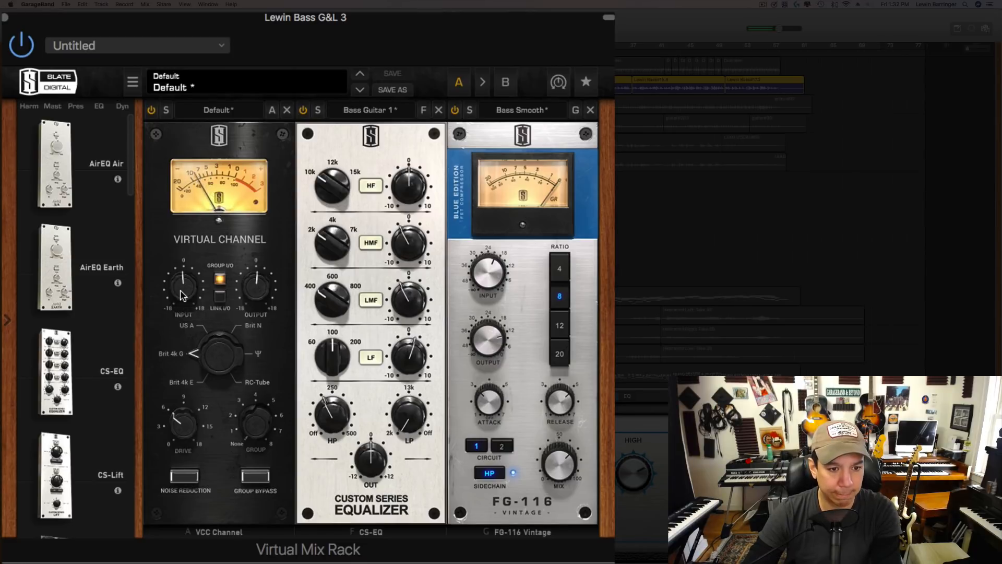
drag(183, 295, 180, 287)
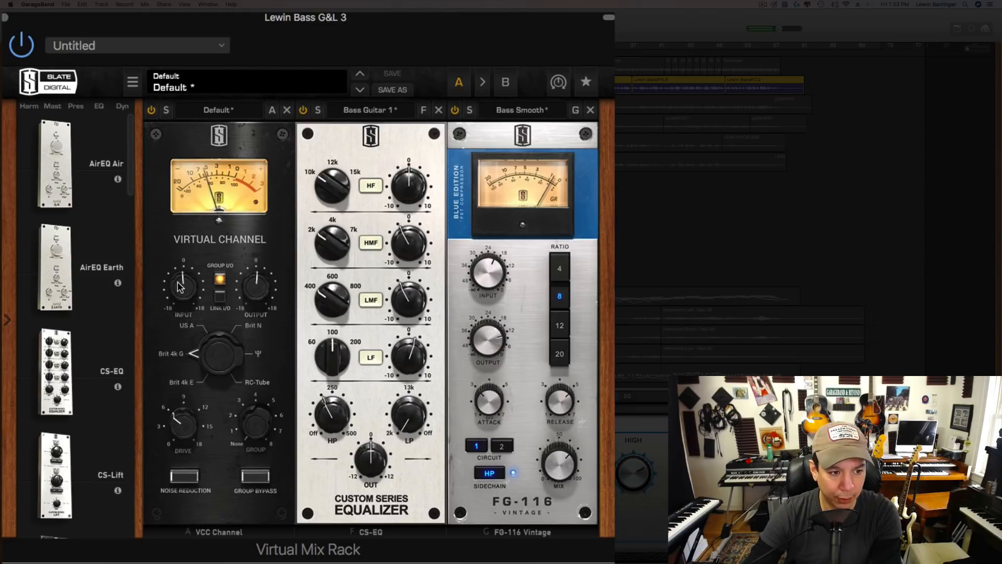
drag(262, 289, 262, 290)
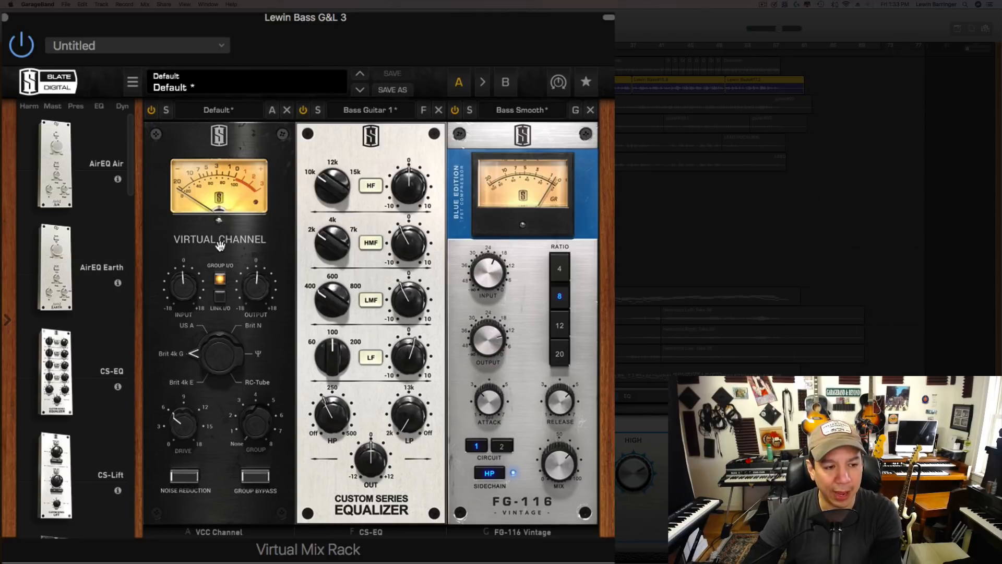
drag(189, 284, 187, 287)
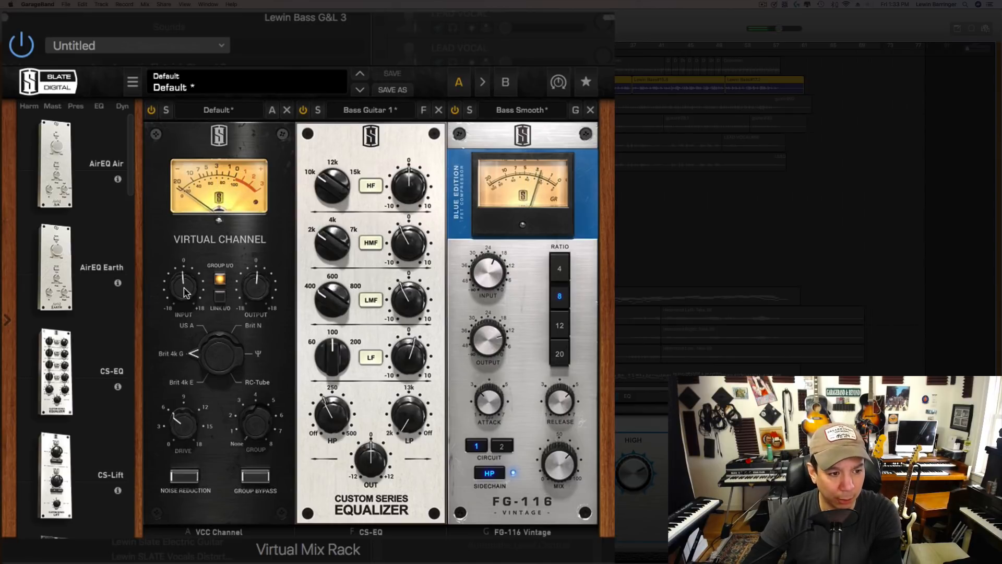
click(182, 292)
drag(180, 290, 179, 295)
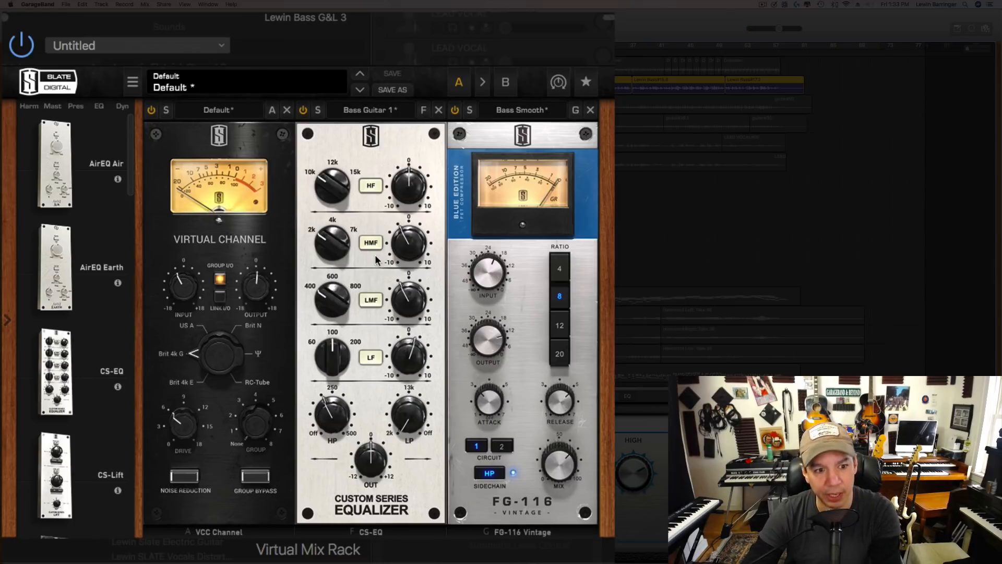
- Examine the Custom Series Equalizer's high-pass, low-frequency and low-mid settings on the bass
mouse_move(330, 426)
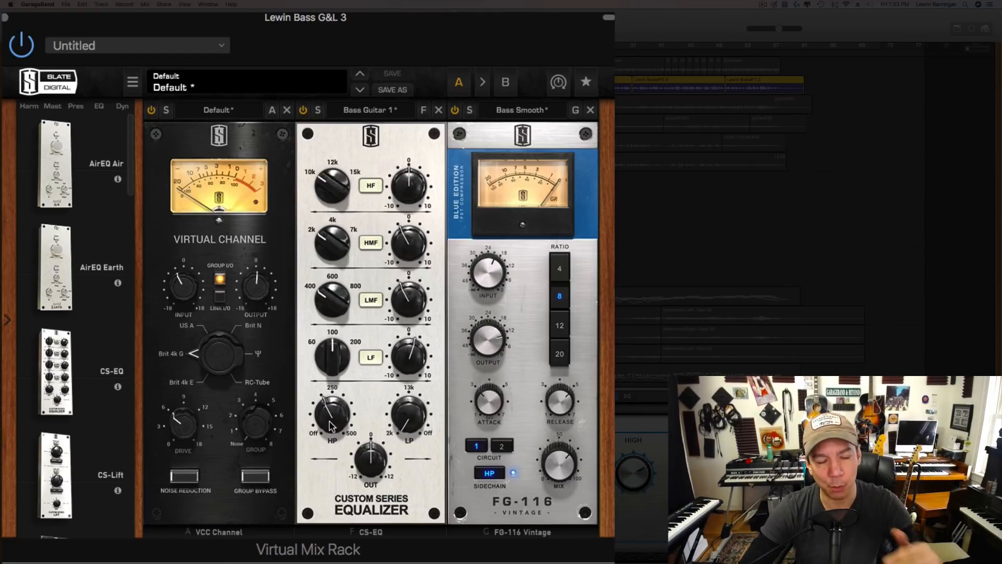
click(329, 426)
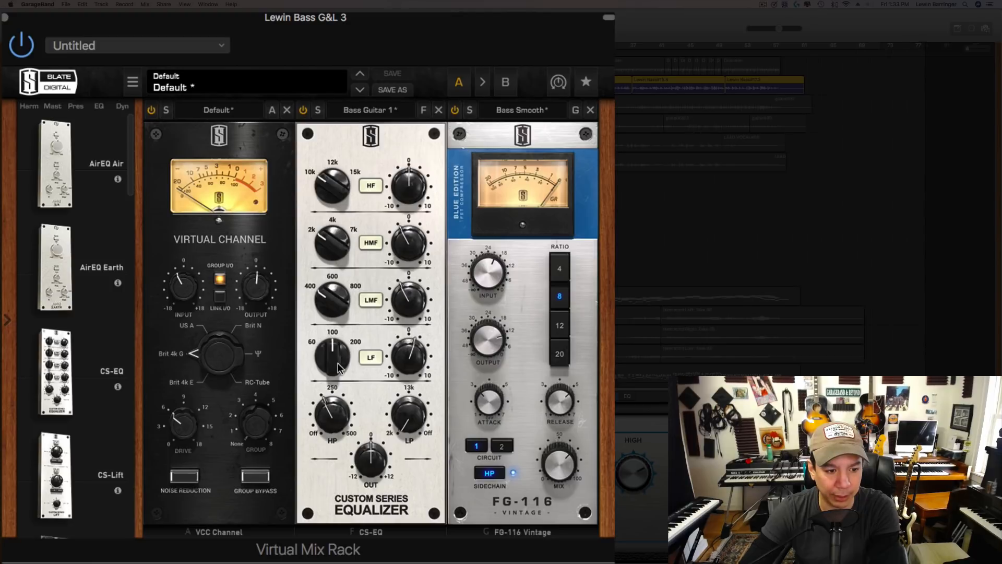
mouse_move(338, 367)
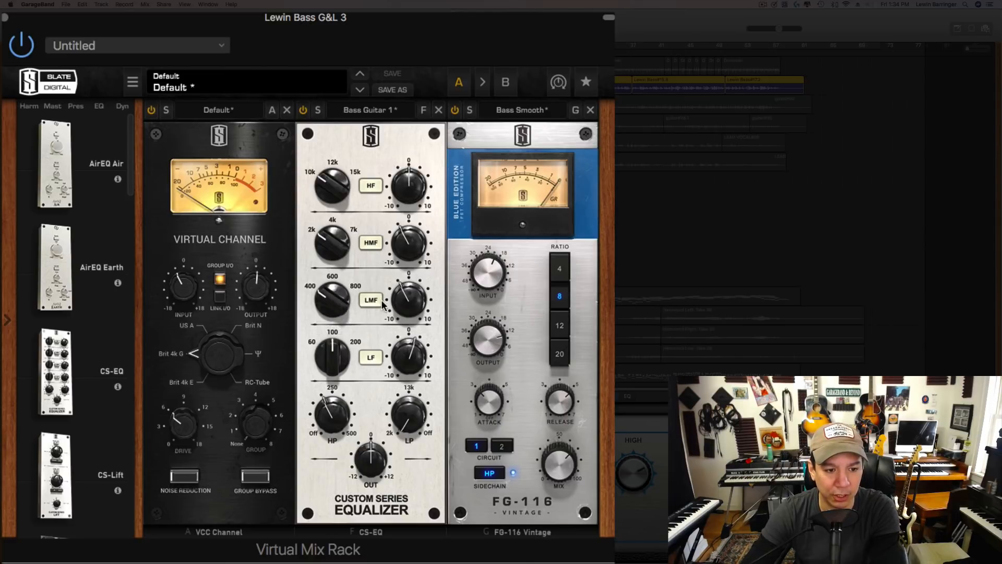
mouse_move(405, 301)
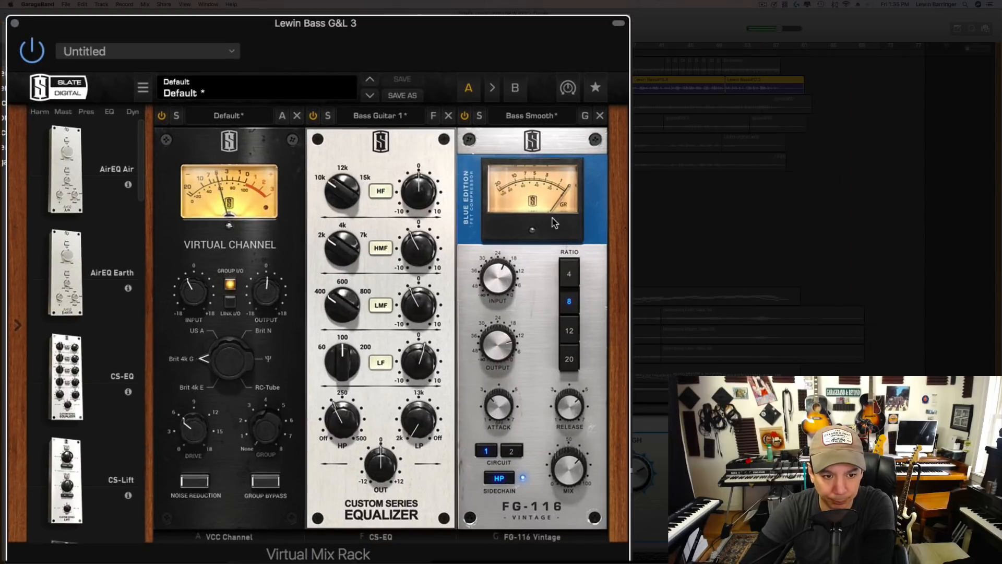
- Push the FG-116 compressor's input up to test heavy compression, then bring it back to about -11.1 dB
drag(494, 275, 491, 222)
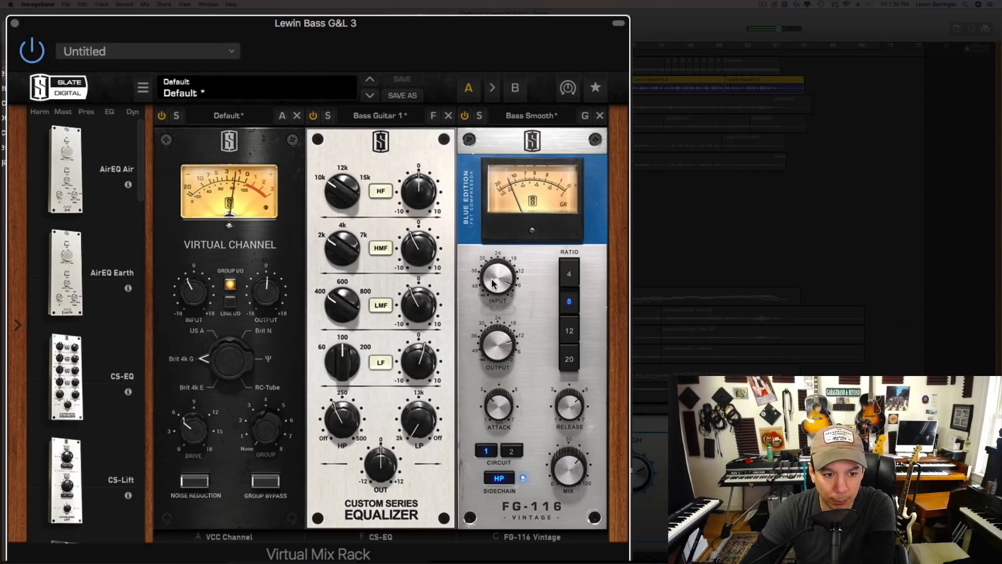
drag(494, 284, 490, 296)
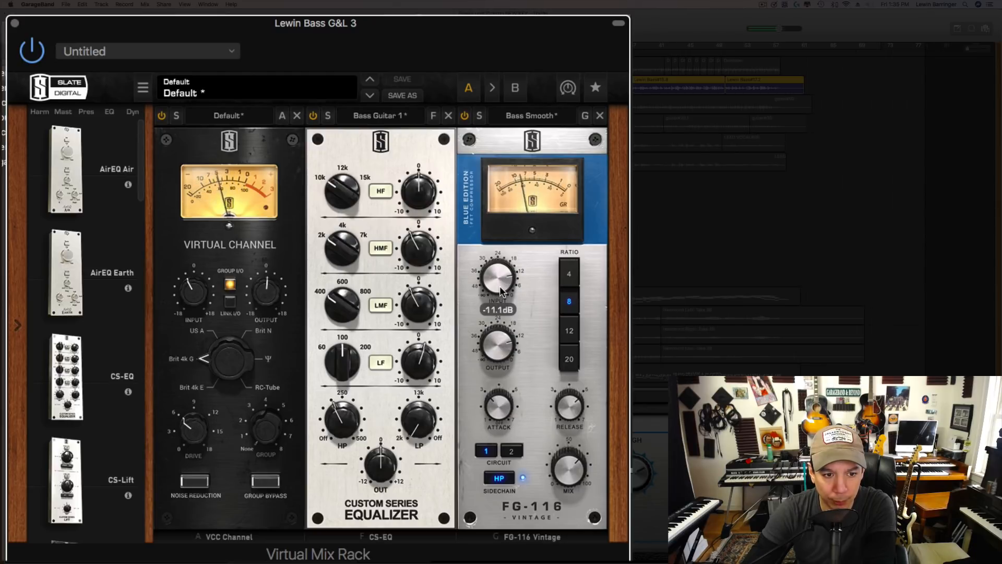
drag(500, 285, 500, 286)
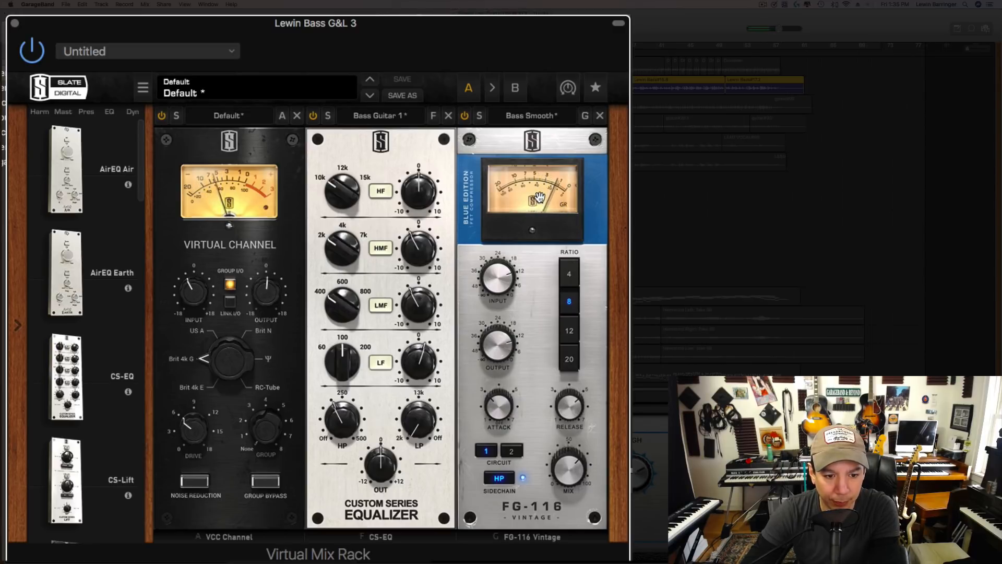
- Examine the FG-116 compressor's release, attack and mix settings
mouse_move(577, 411)
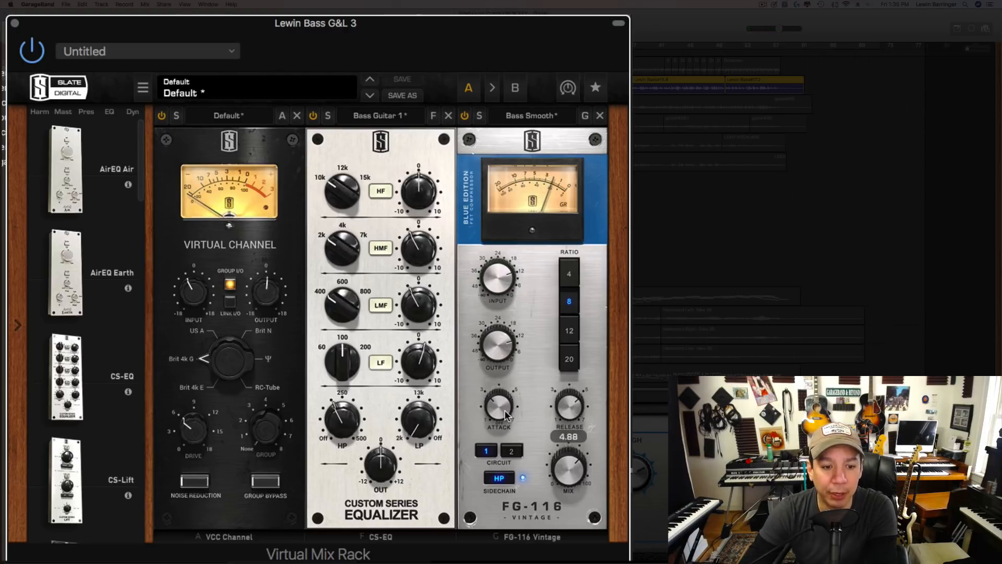
mouse_move(505, 411)
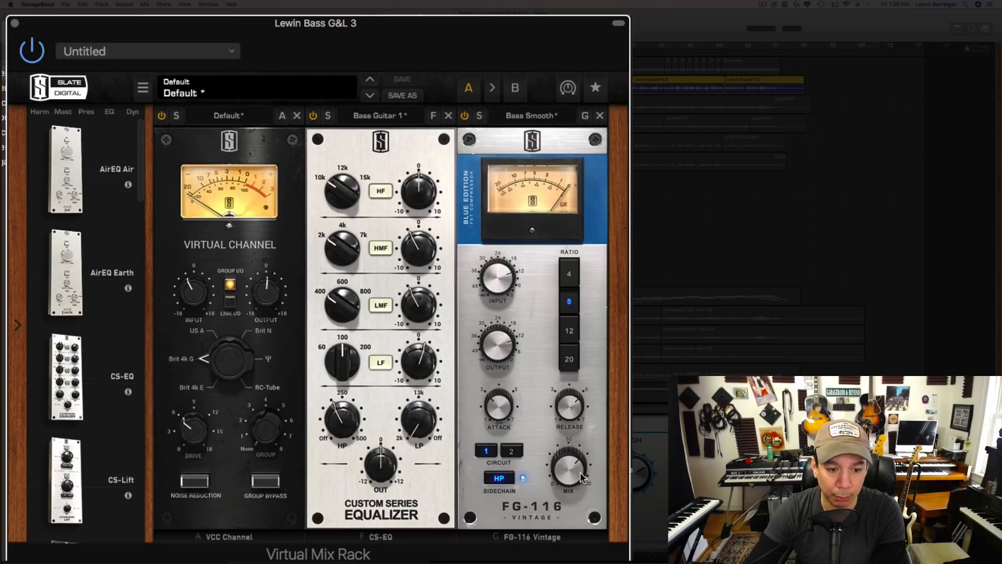
mouse_move(582, 477)
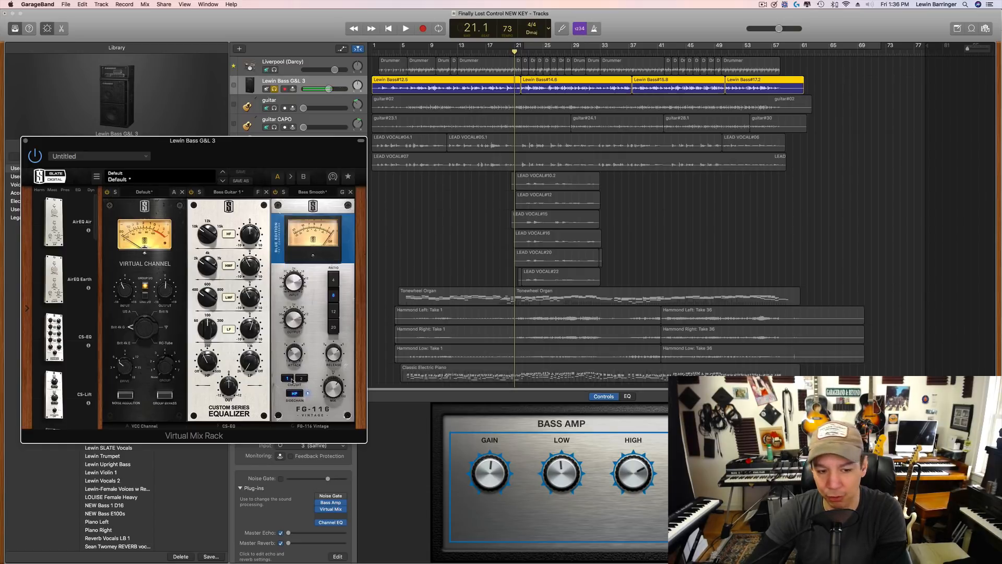
- Close the Virtual Mix Rack window, pull the bass track's volume all the way down and take it out of solo
click(26, 141)
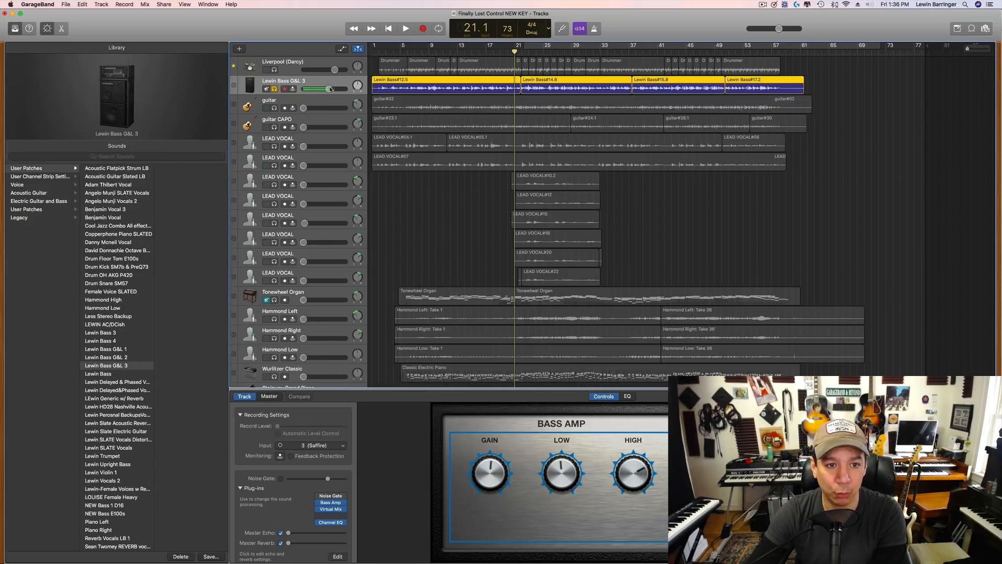
drag(331, 89, 266, 89)
click(274, 89)
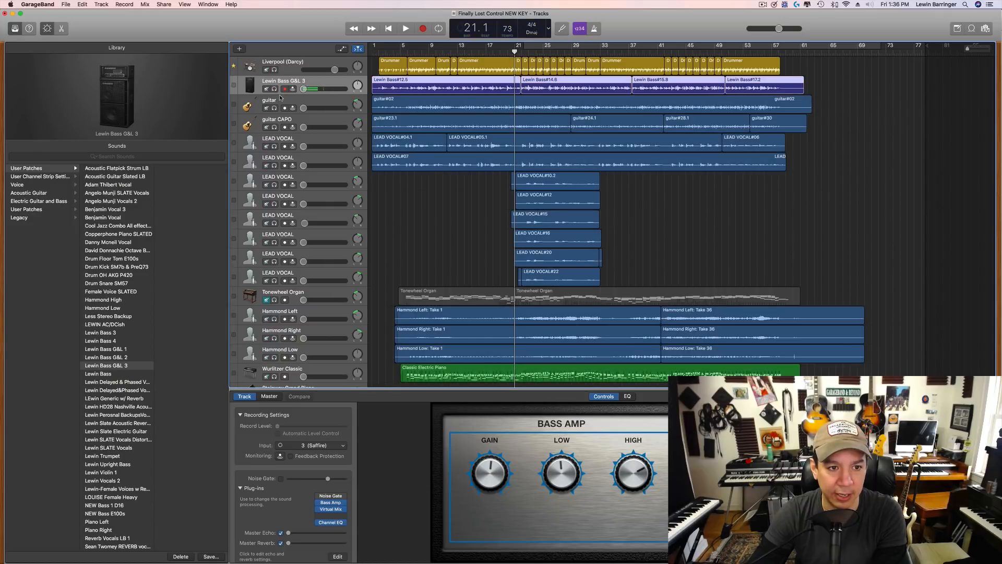
- Apply the Acoustic Guitar Slated LB patch to the guitar track and bypass its VerbSuite plug-in
click(279, 102)
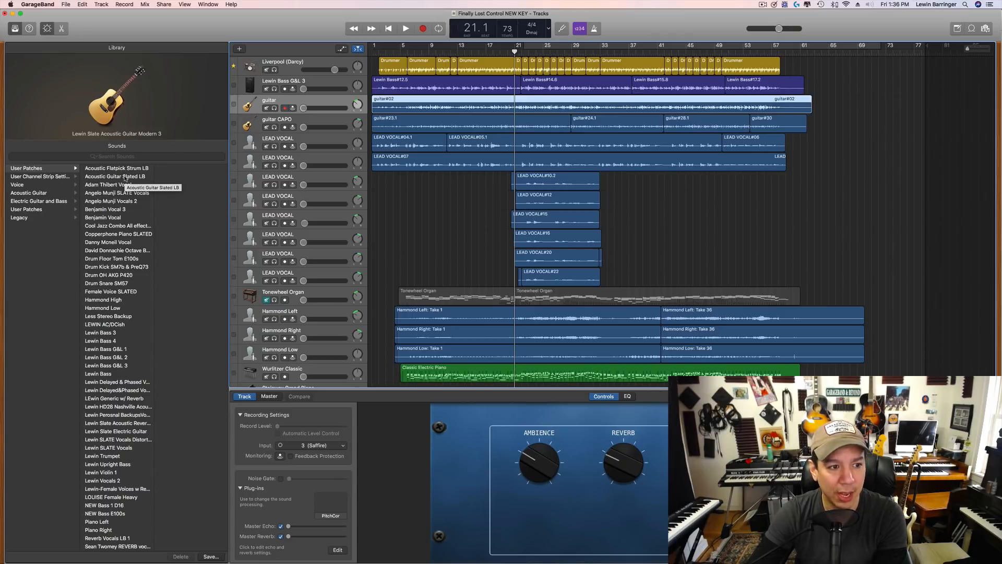
click(125, 179)
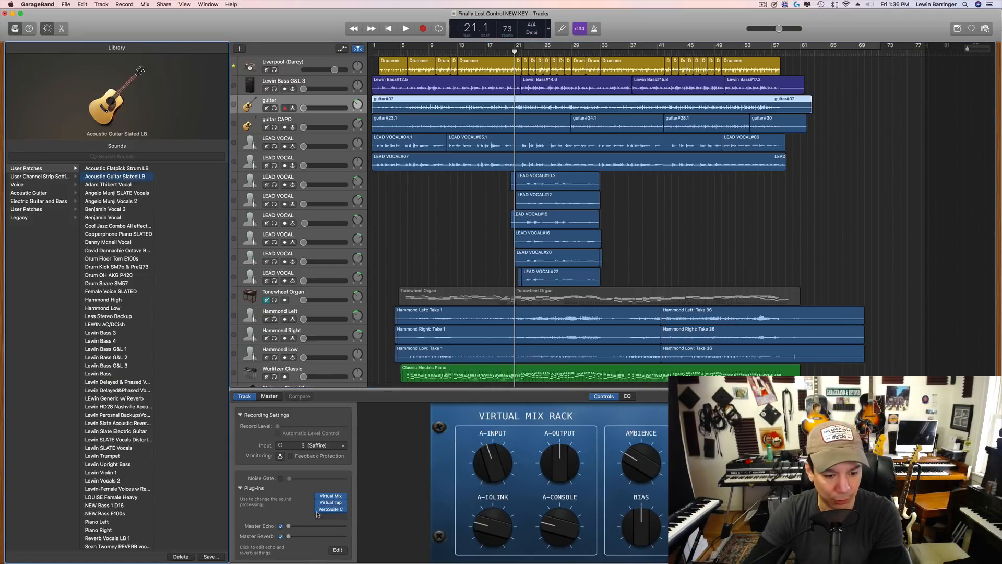
click(319, 510)
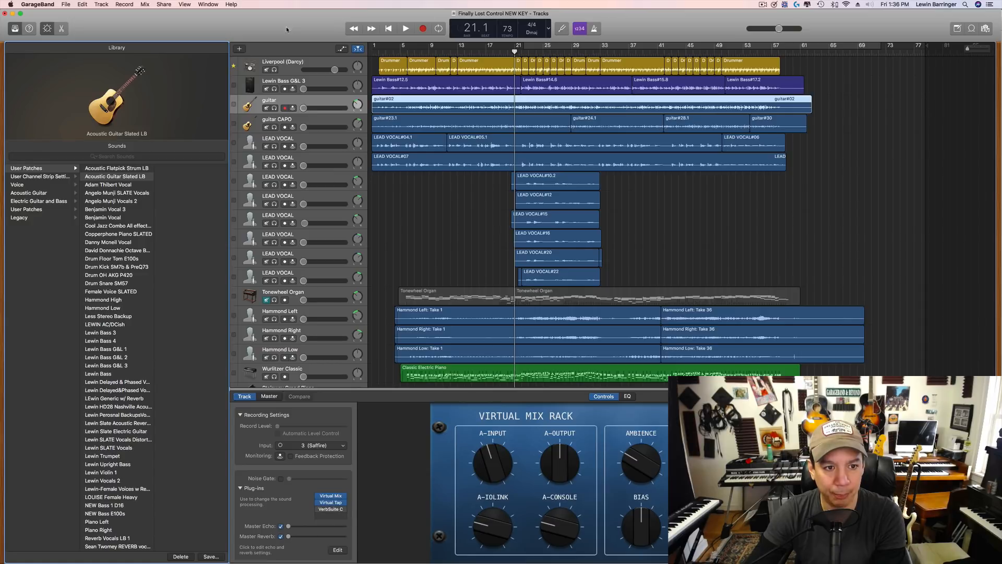
- Load the Acoustic Guitar Slated LB patch on the guitar CAPO track and switch off its VerbSuite plug-in
click(322, 121)
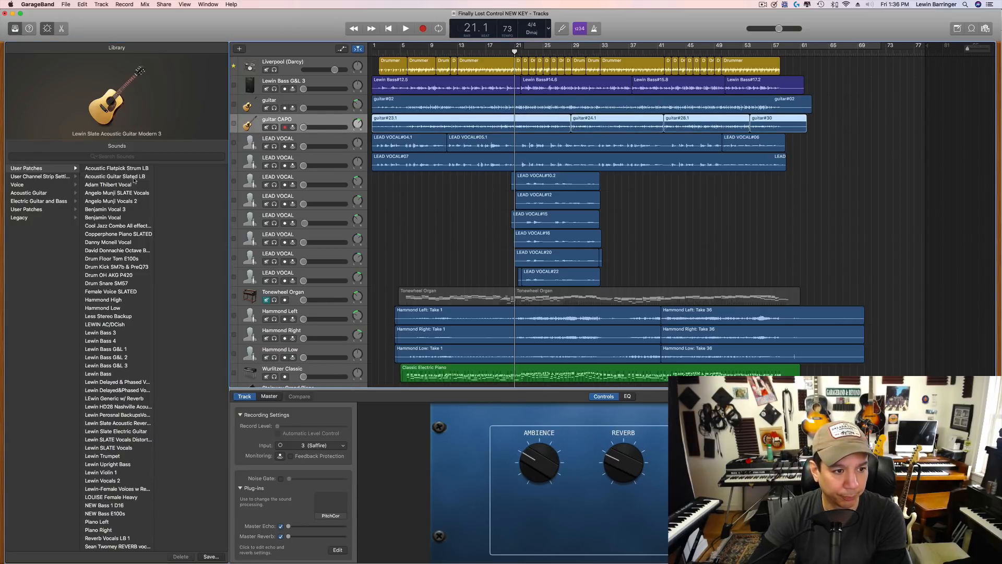
click(131, 178)
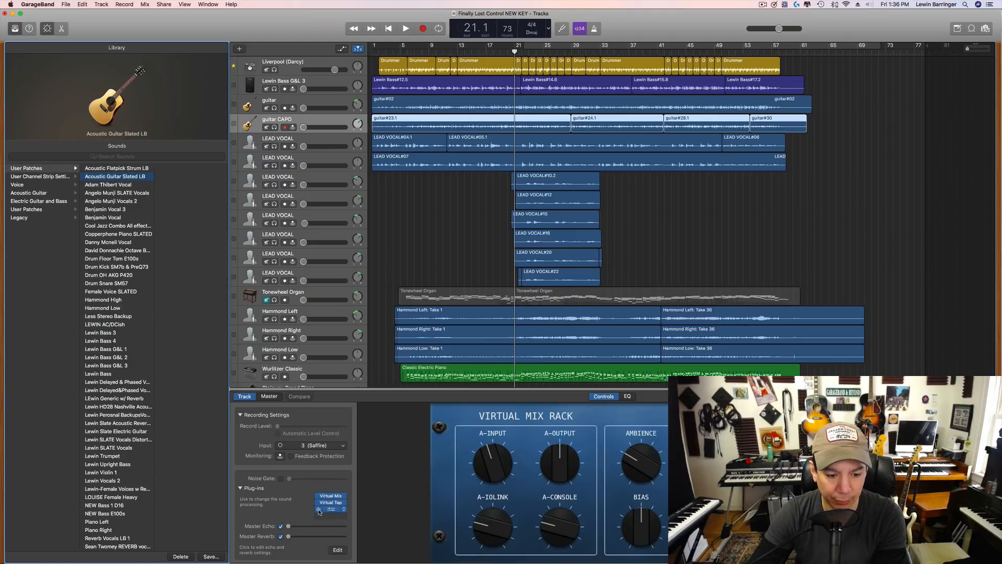
click(319, 510)
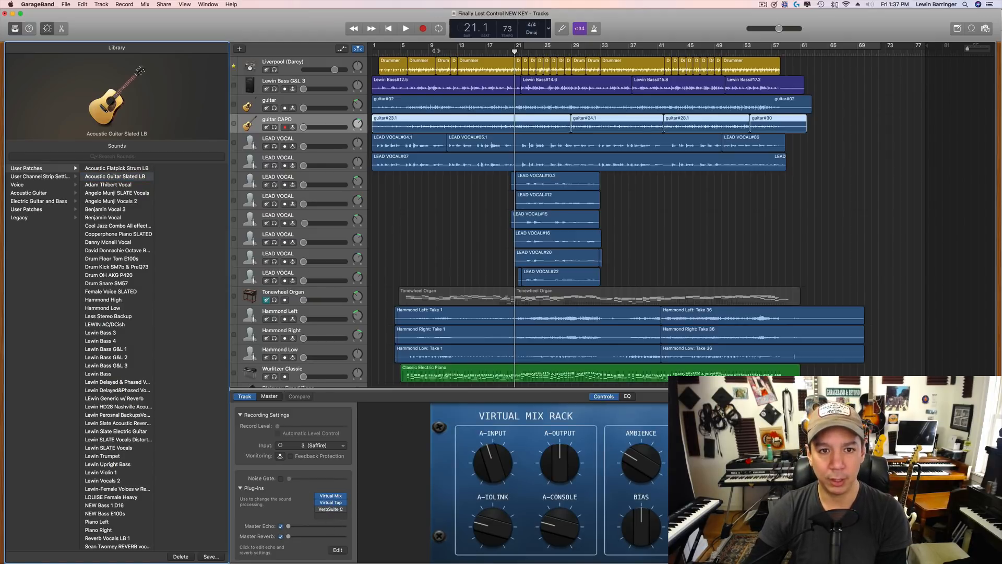
- Return the playhead to the start of the song and play the first bar of the mix
key(Return)
key(space)
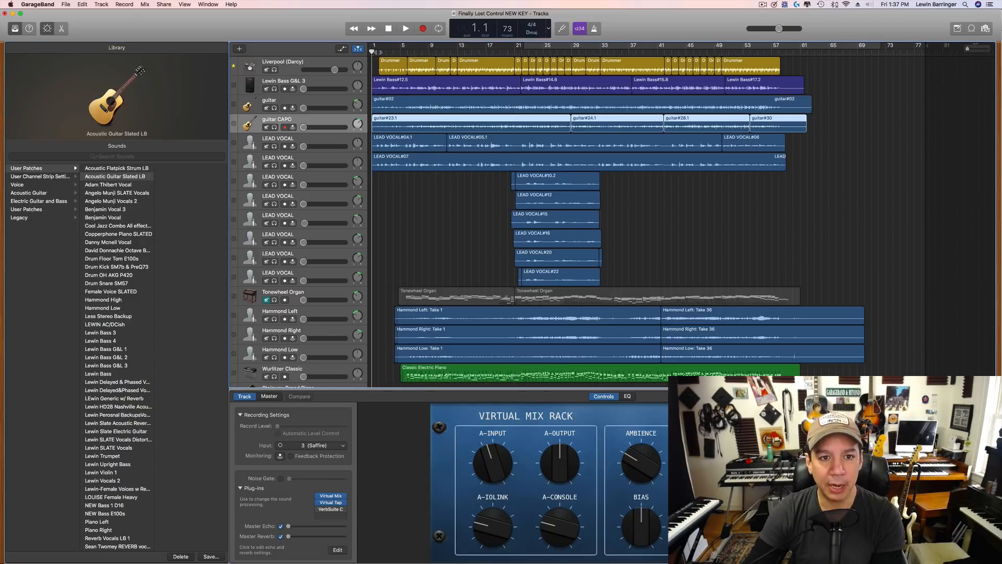
key(space)
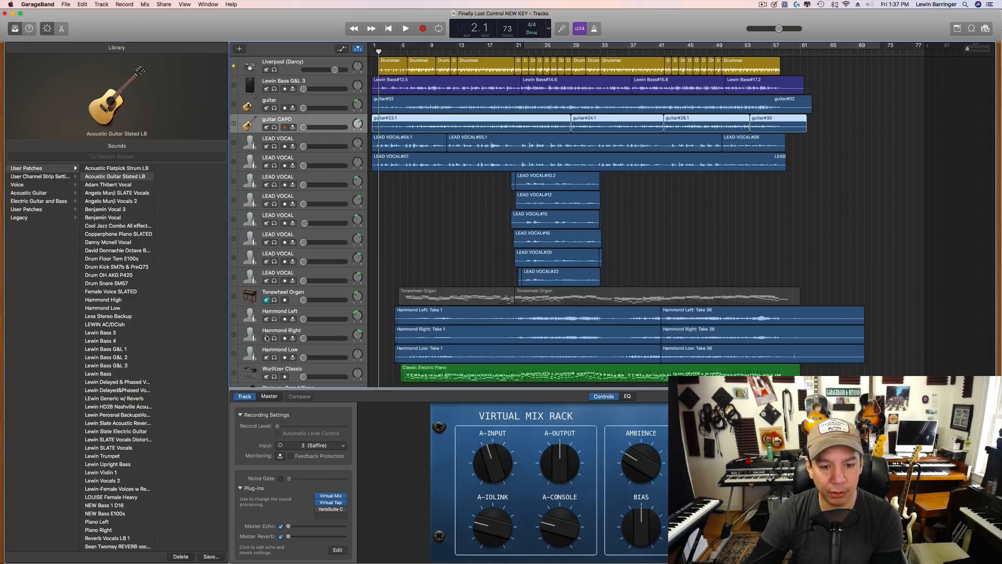
- Examine the project's main output volume and the volume fader on the master track
click(335, 70)
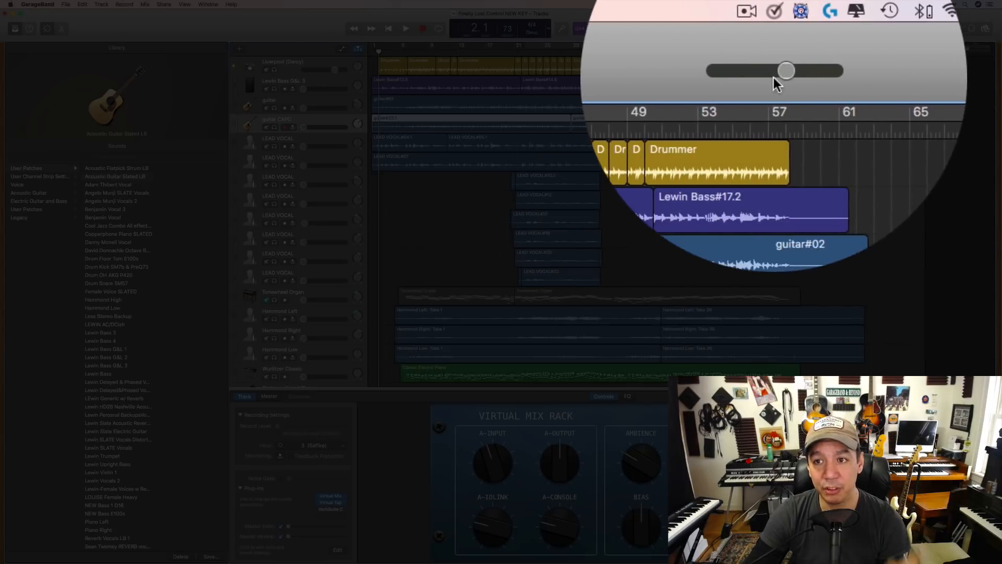
click(778, 72)
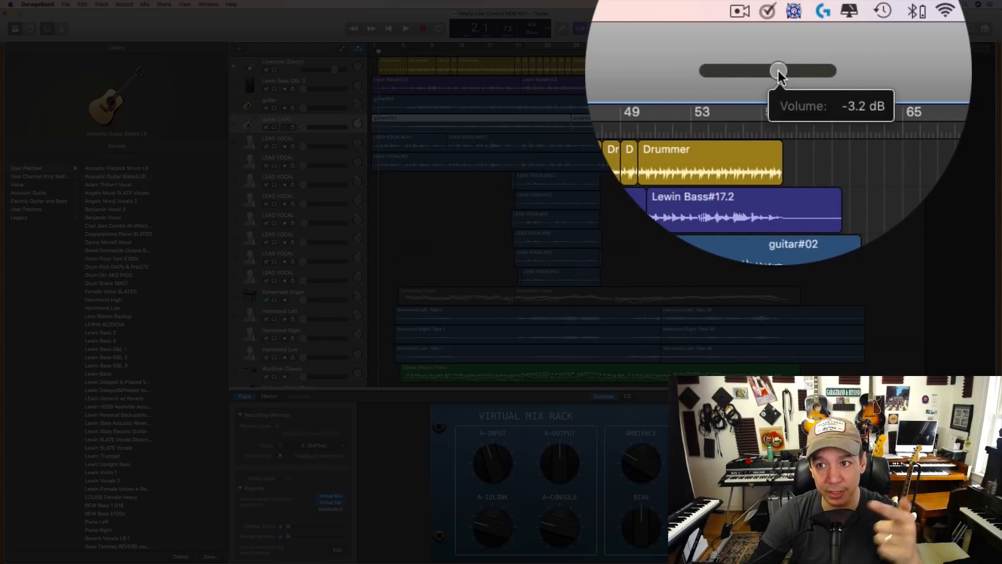
scroll(574, 193, down, 5)
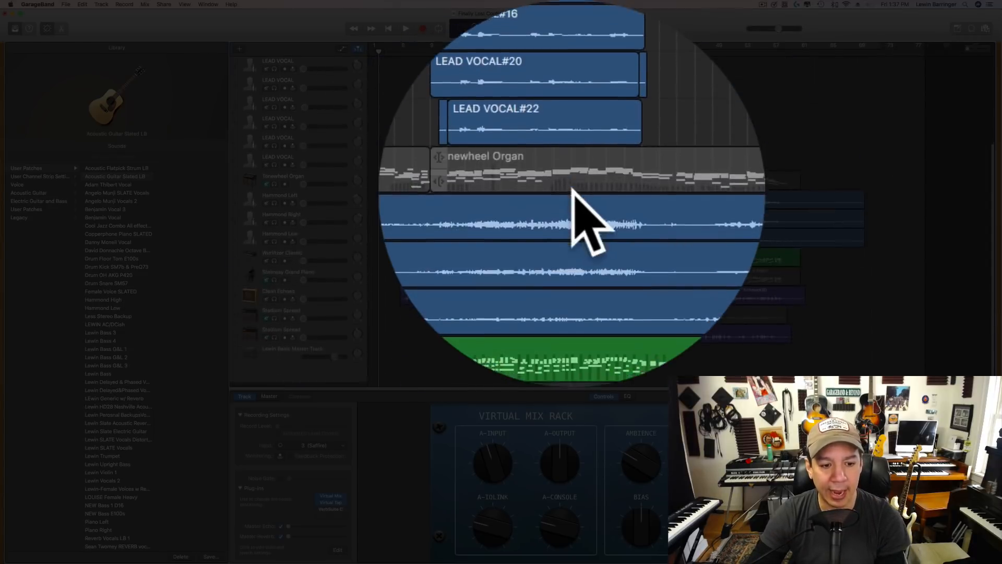
click(283, 358)
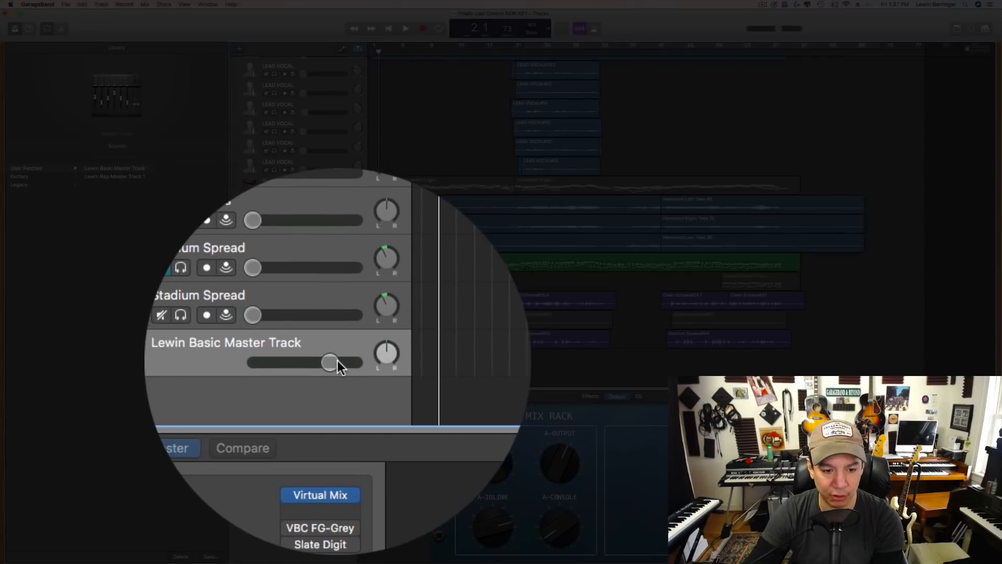
click(336, 362)
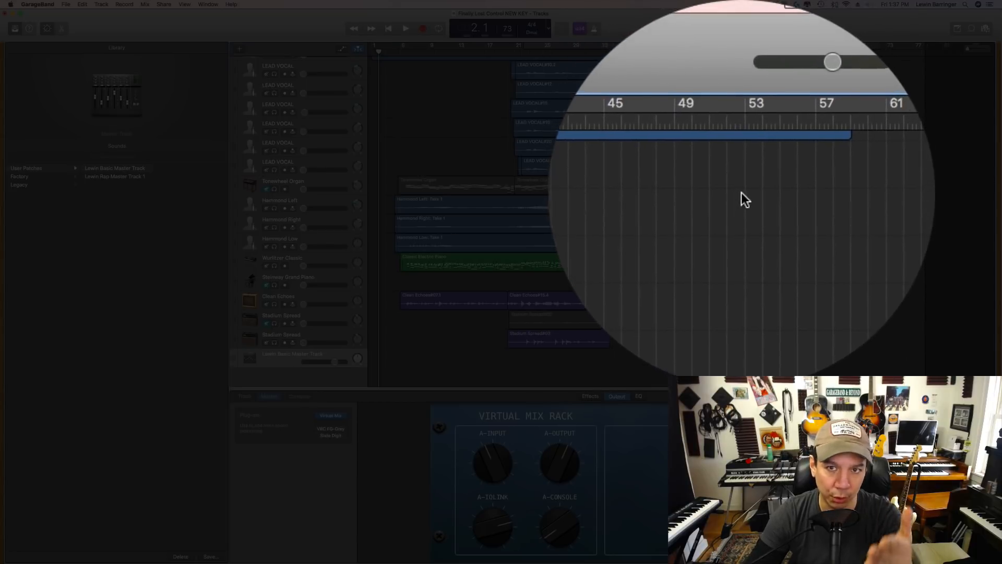
scroll(757, 193, up, 5)
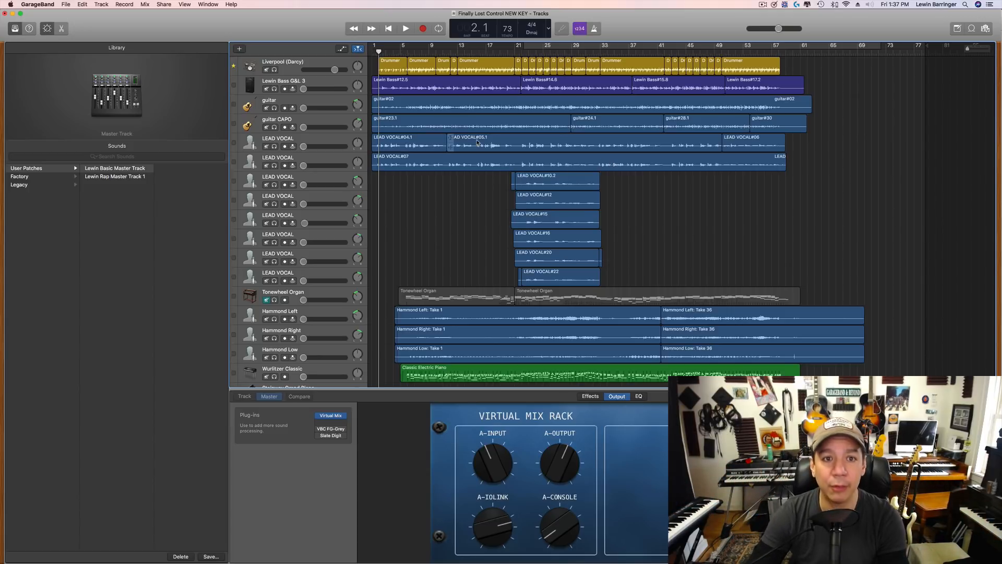
- Play the song and bring the bass track's volume up from its minimum underneath the drums
click(309, 84)
key(space)
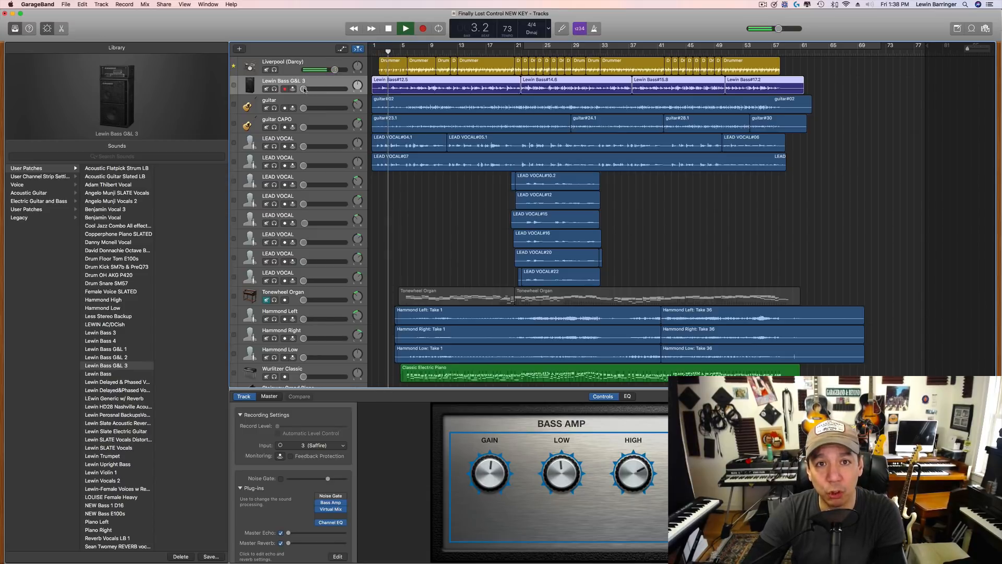
drag(305, 90, 320, 89)
key(space)
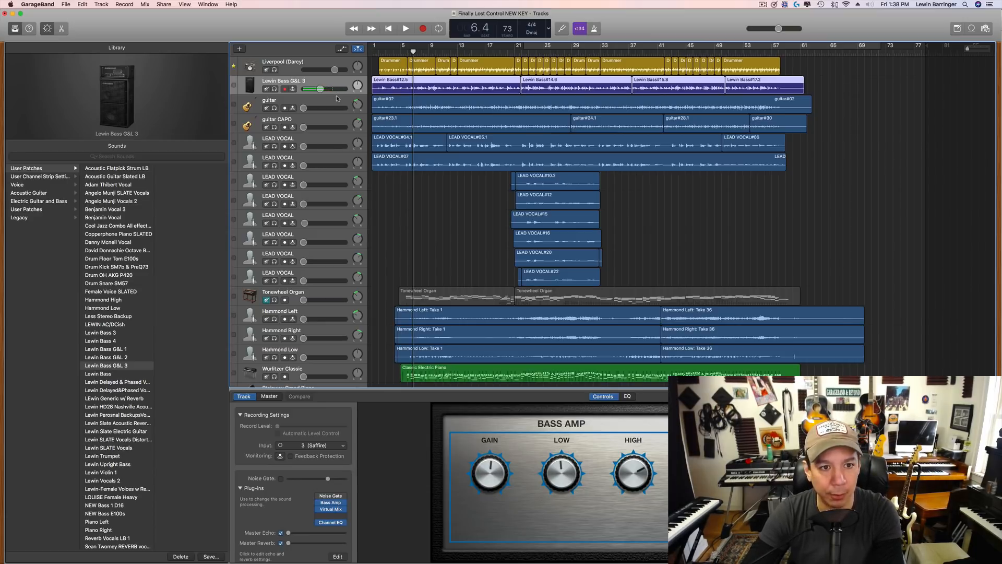
- Refine the bass track's volume against the drums during playback, raising it and then easing it back slightly
key(space)
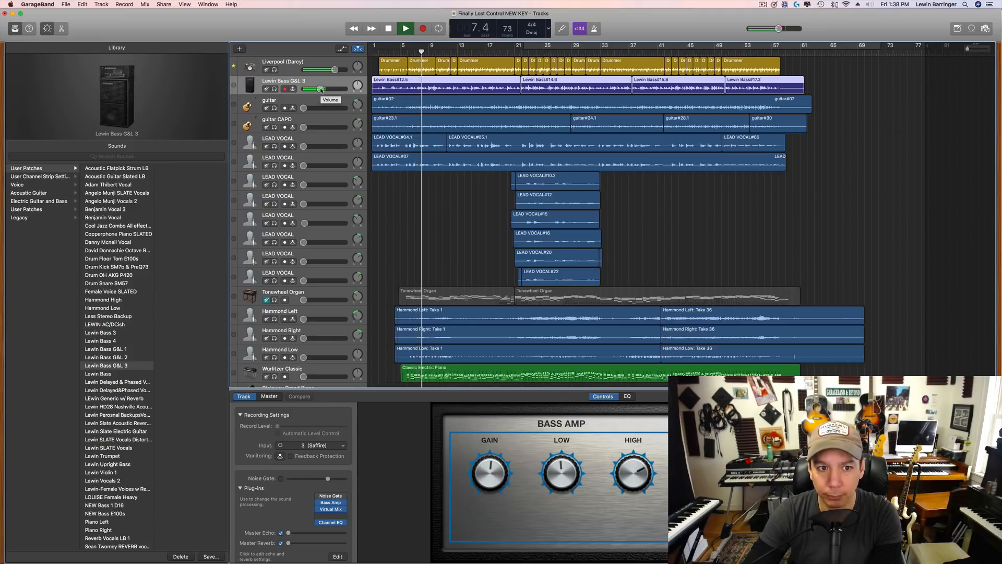
drag(321, 89, 326, 89)
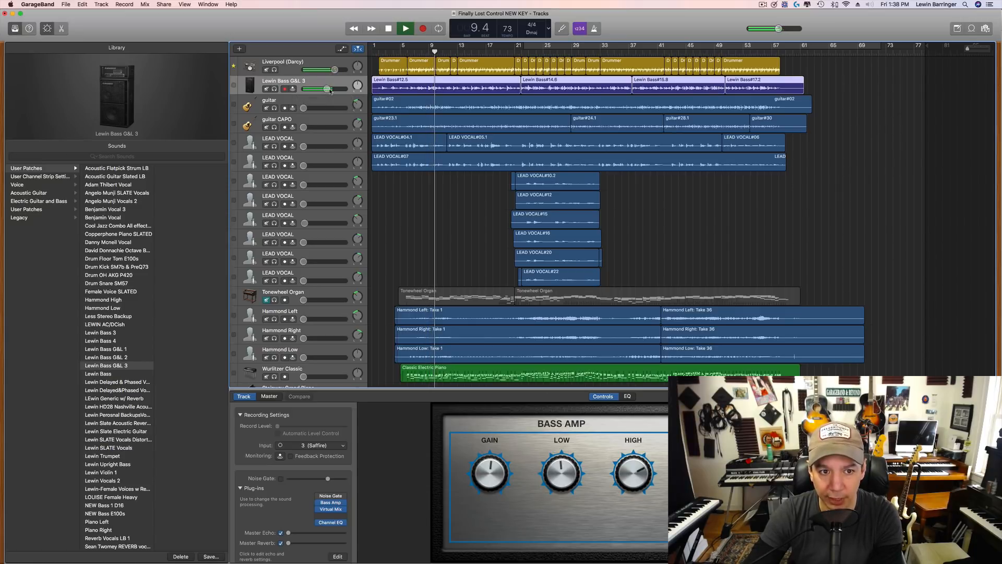
key(space)
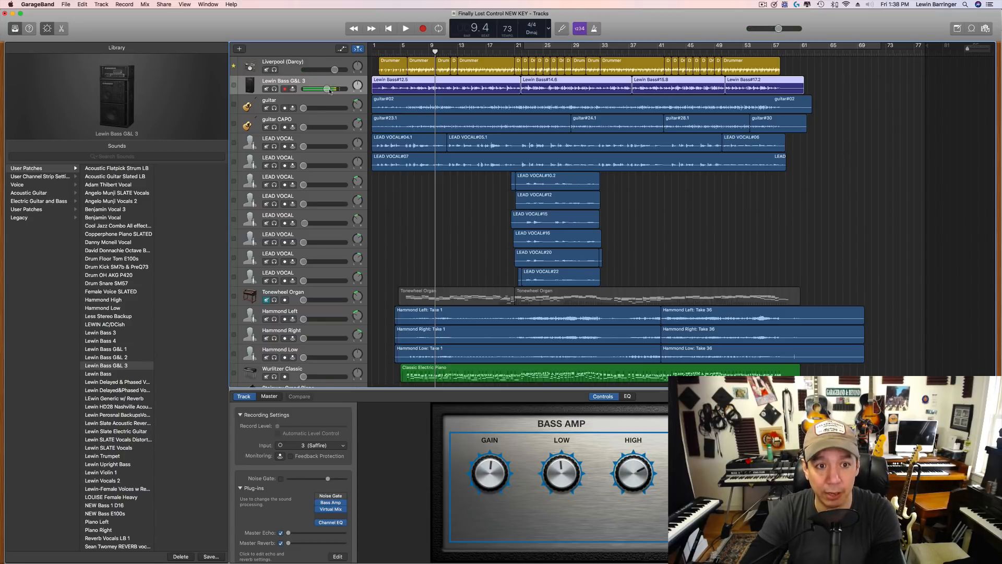
key(space)
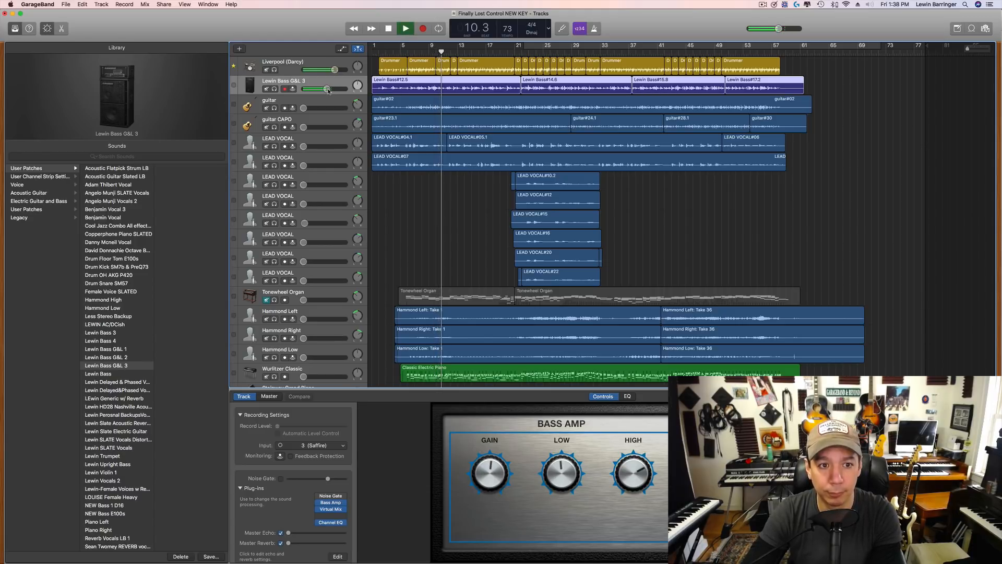
drag(326, 89, 323, 89)
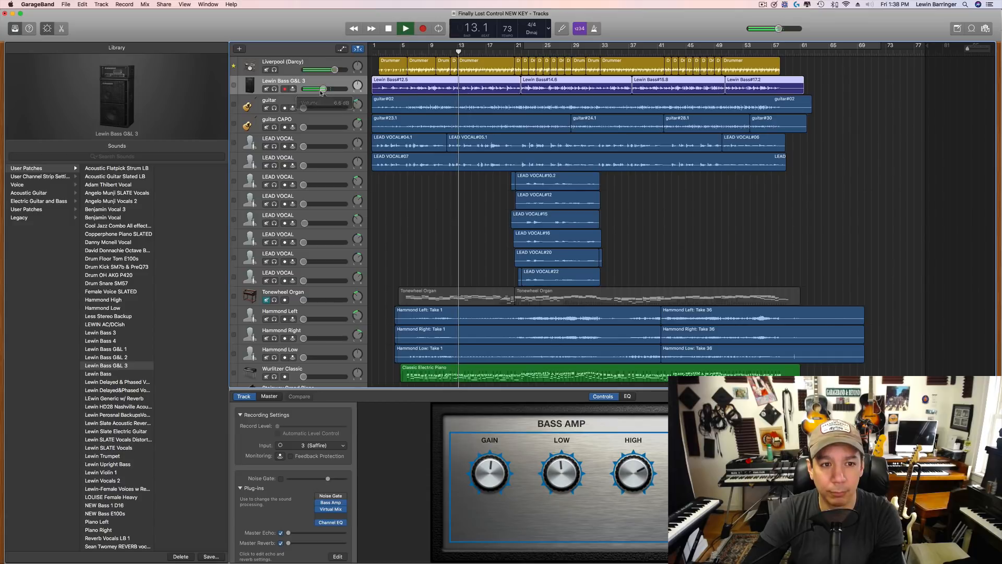
key(space)
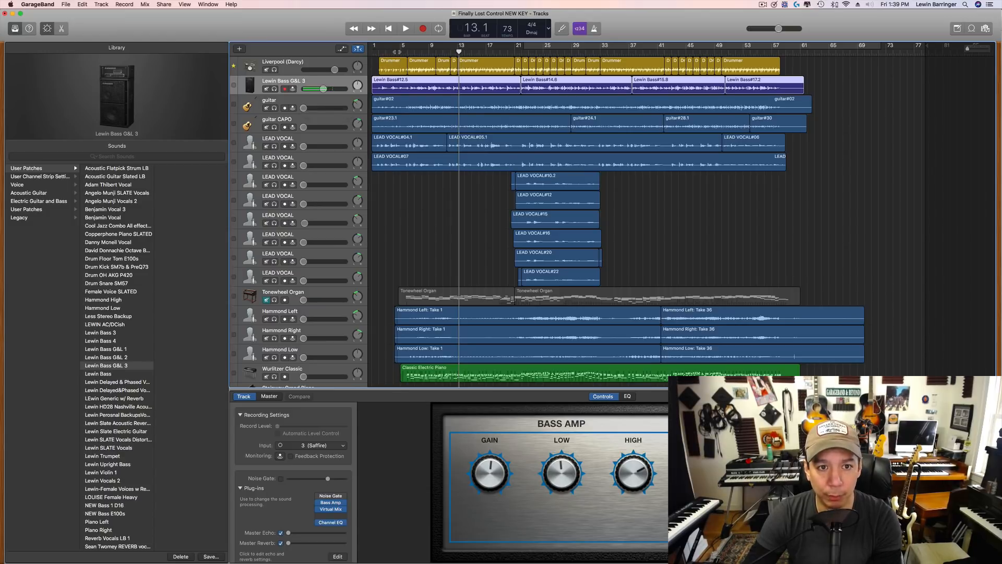
- Play the song from the beginning and raise the guitar track's volume into the drum and bass mix
key(Return)
key(space)
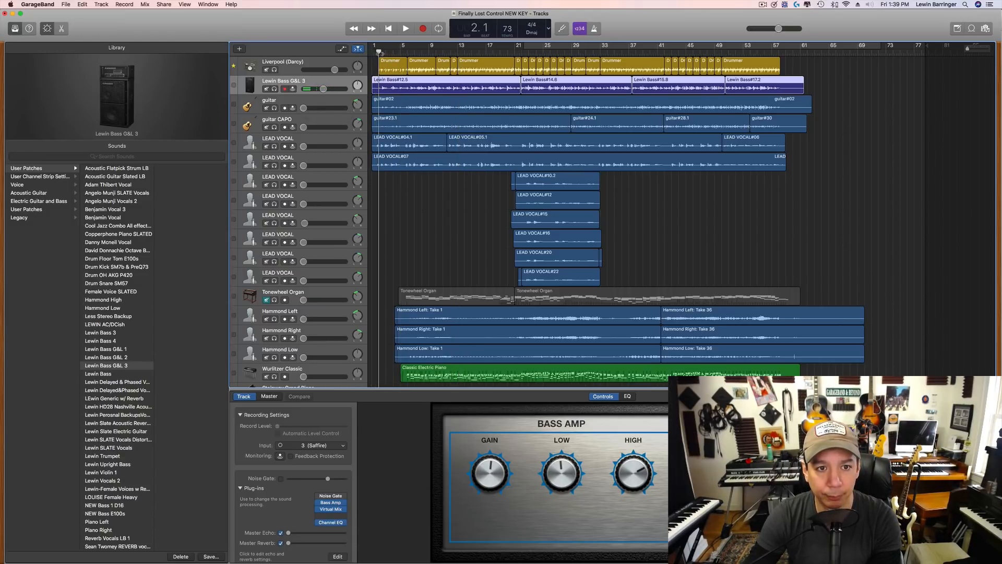
key(space)
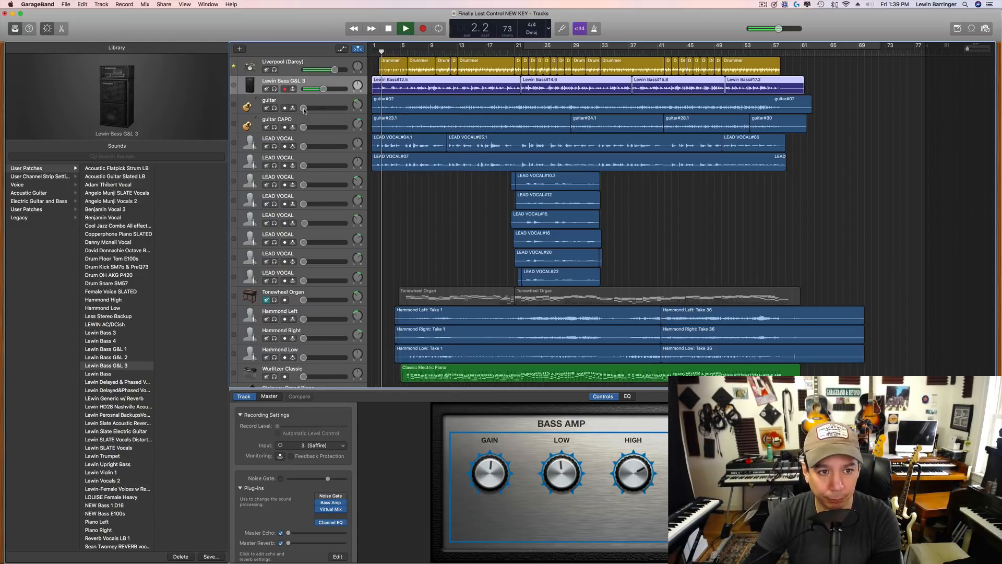
drag(304, 108, 322, 108)
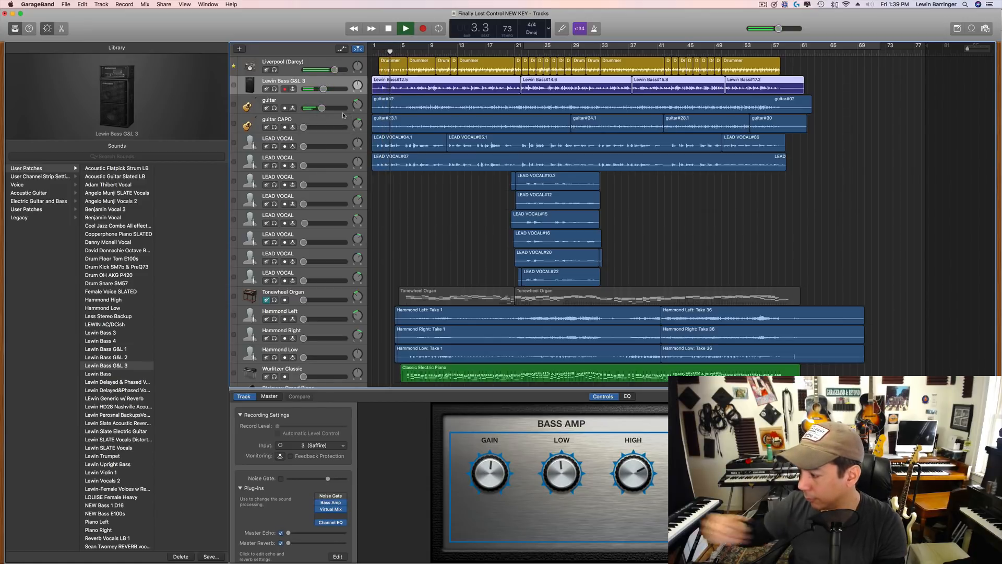
key(space)
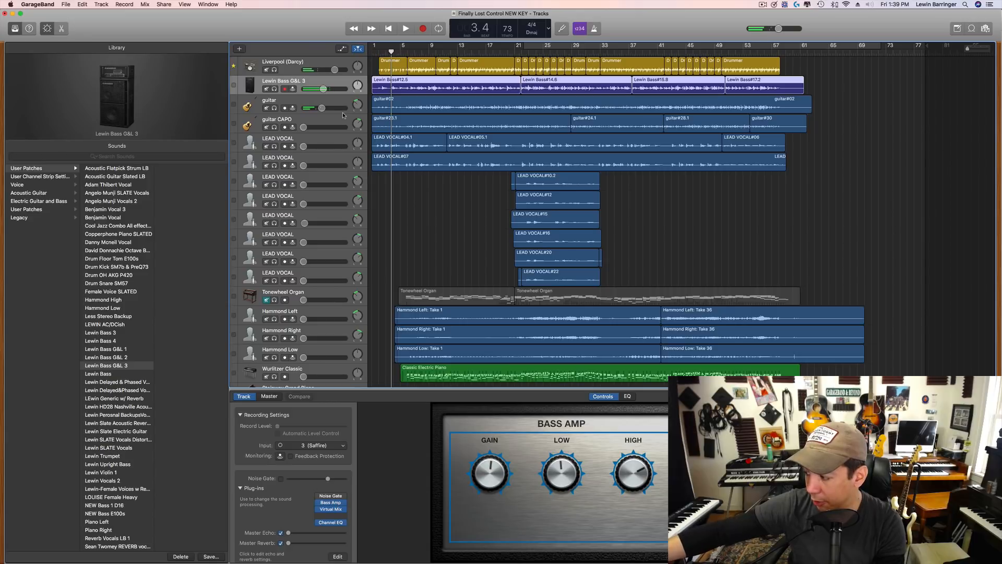
key(space)
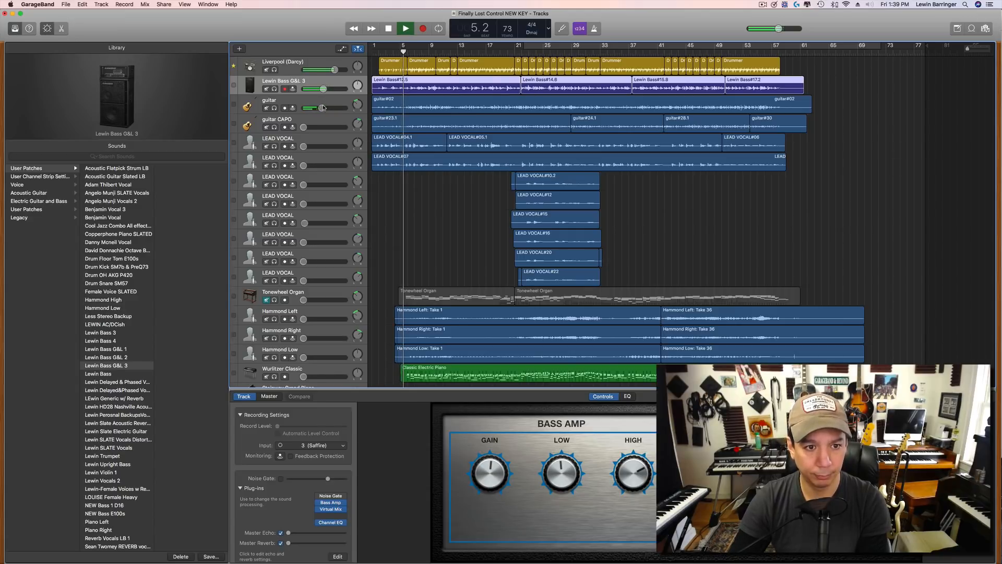
- Bring up the guitar CAPO track's volume during playback and balance the two acoustic guitars with each other
drag(325, 90, 324, 89)
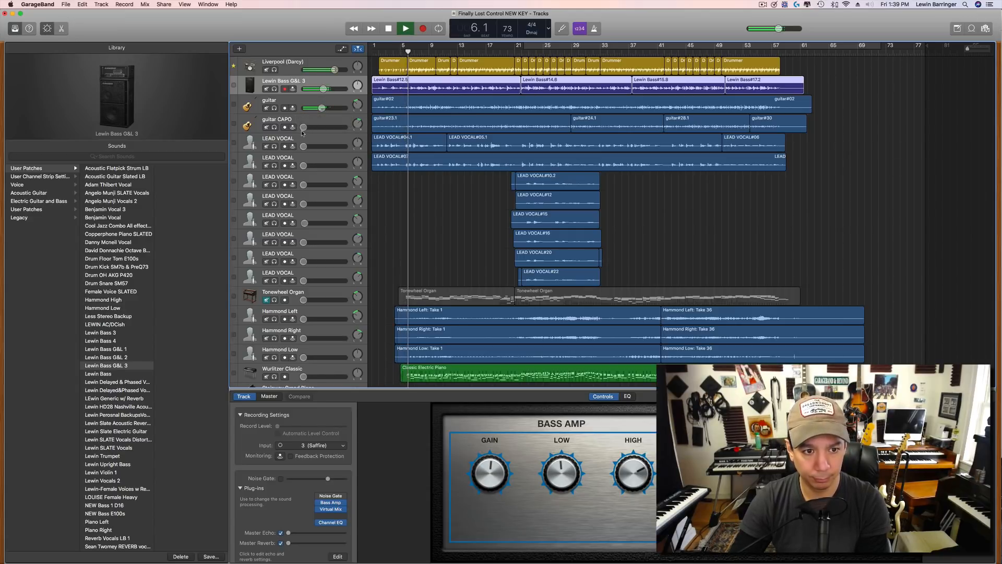
drag(303, 127, 318, 127)
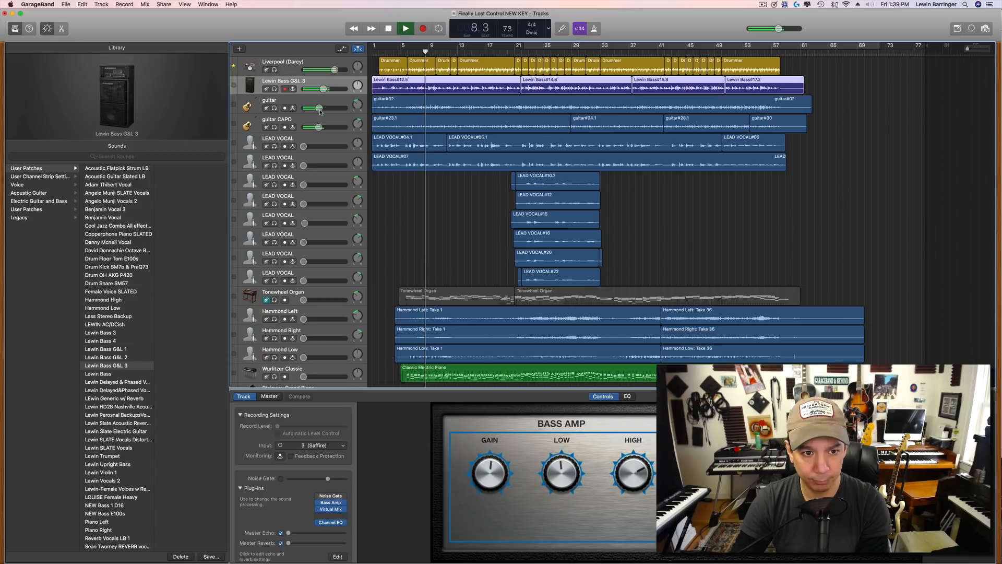
drag(319, 110, 320, 127)
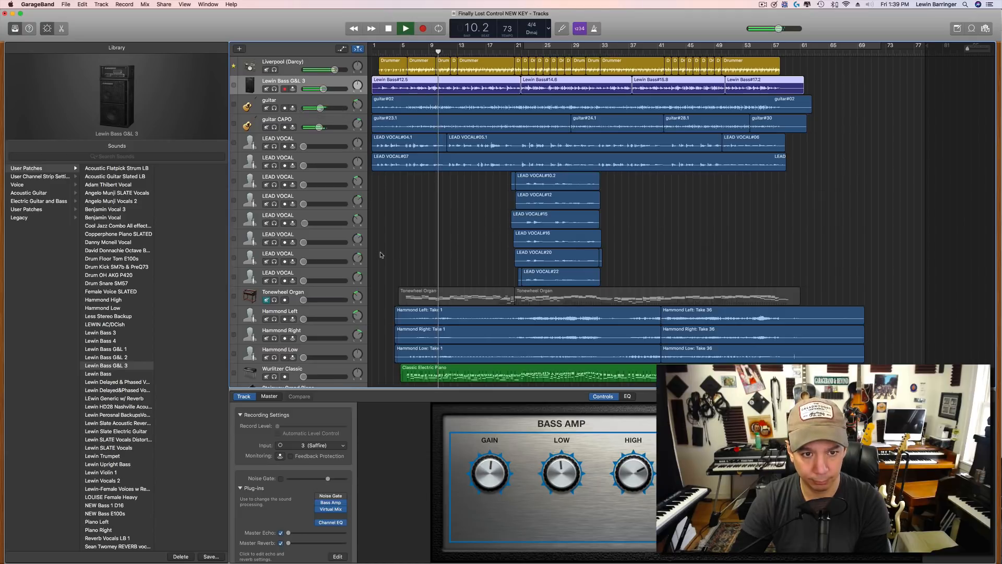
key(space)
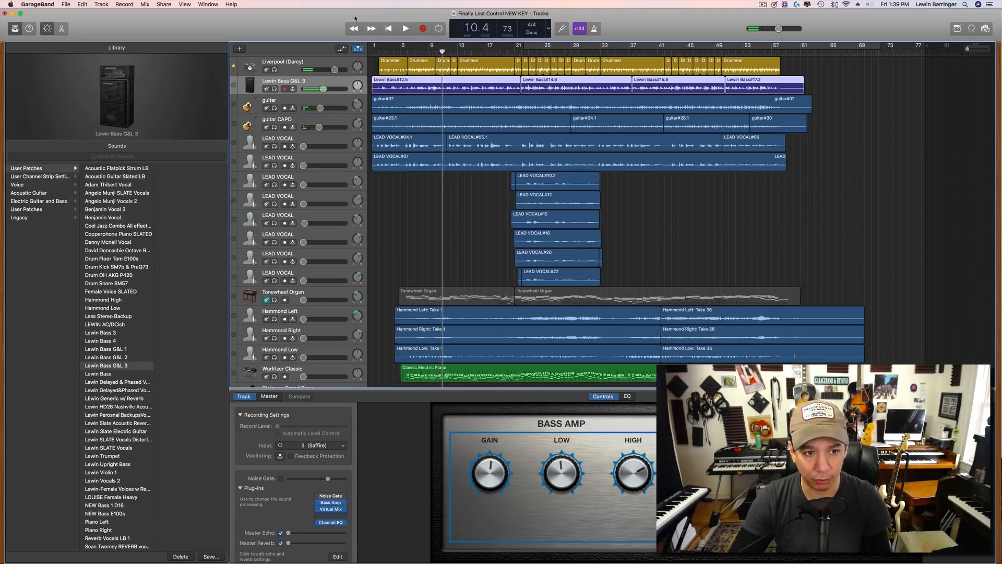
- Solo the guitar track, listen to it alone, and open its Virtual Mix Rack plug-in
click(338, 103)
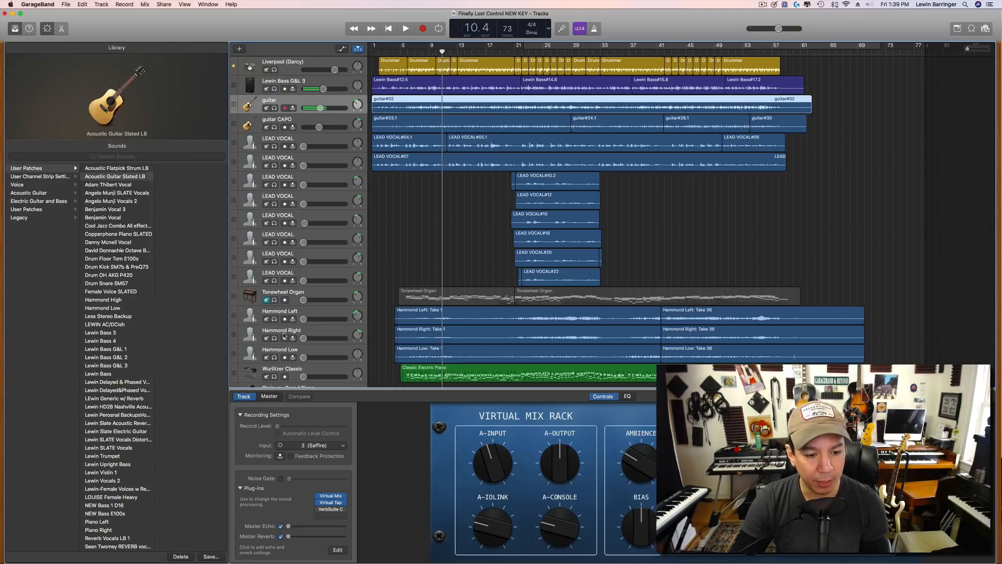
click(274, 108)
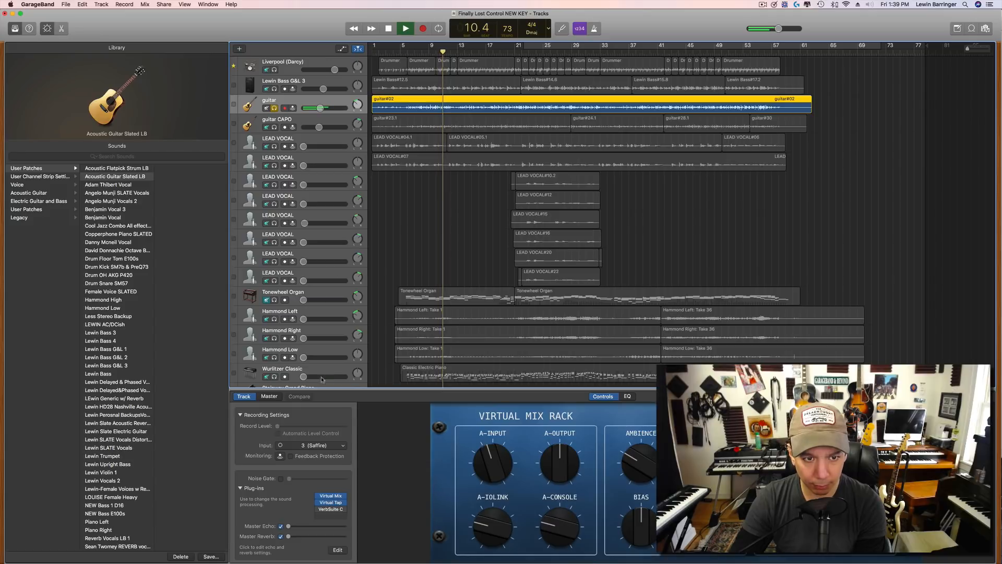
click(330, 496)
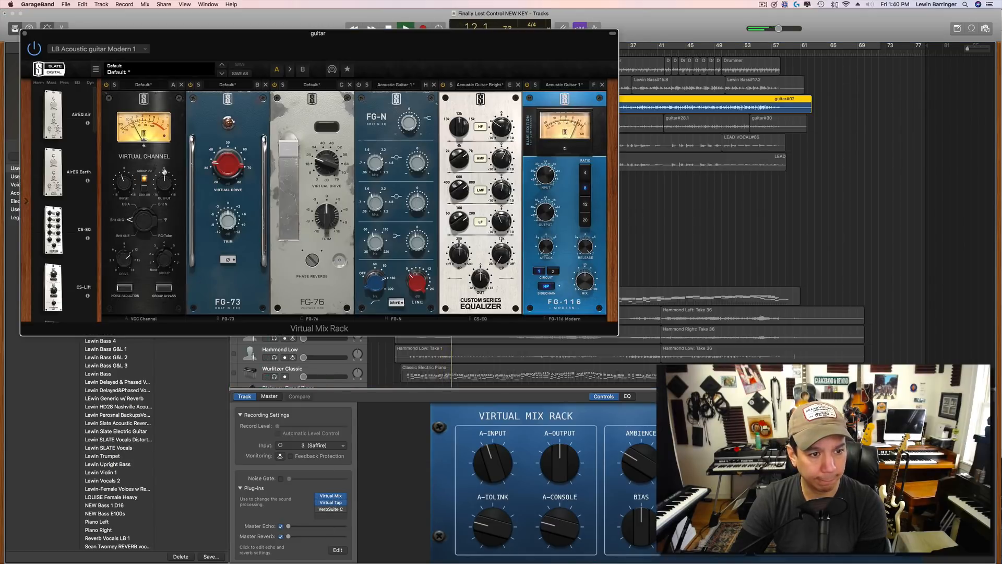
key(space)
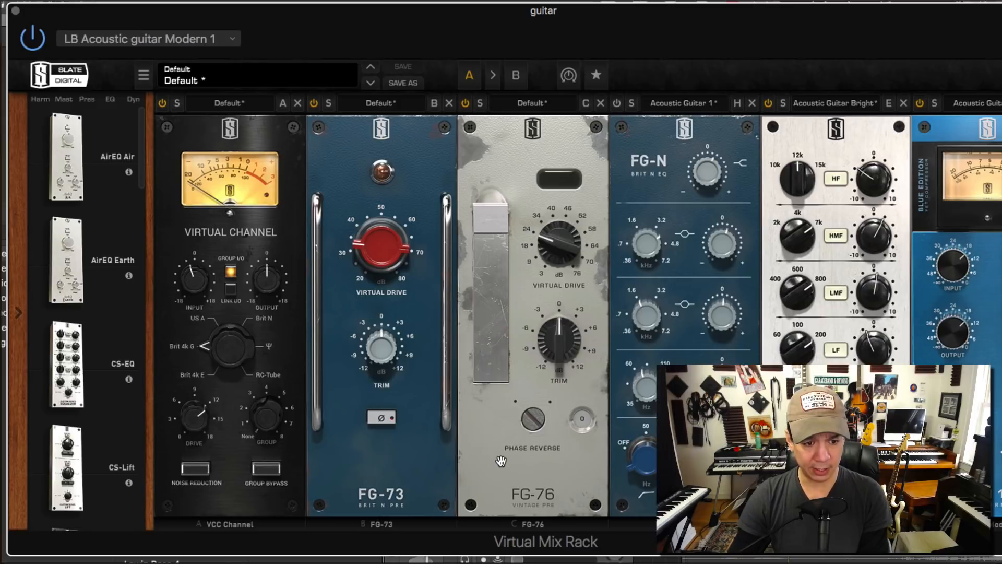
- Remove the FG-76 preamp from the guitar's rack and set the FG-73's Virtual Drive to about 40 dB
click(600, 103)
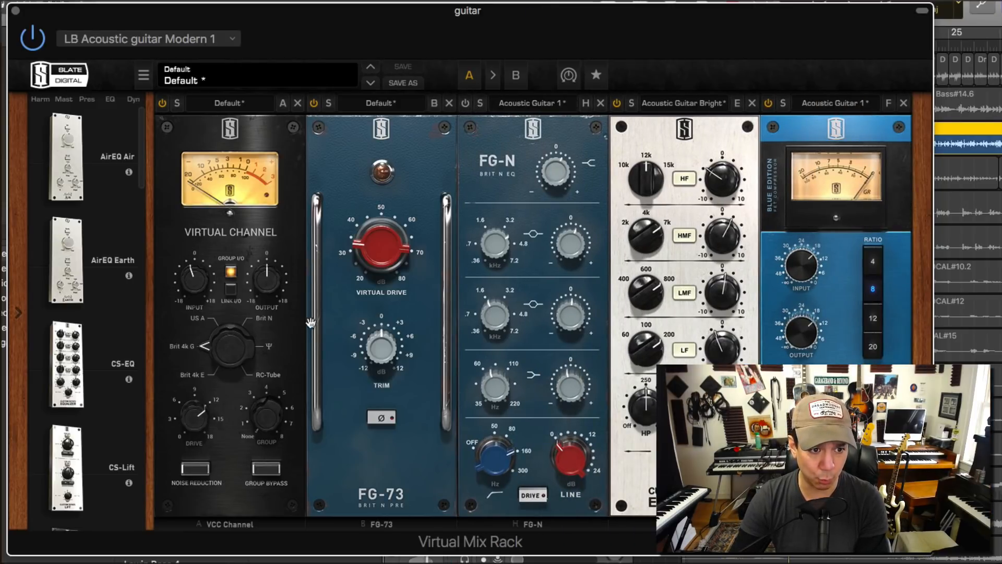
drag(375, 258, 374, 242)
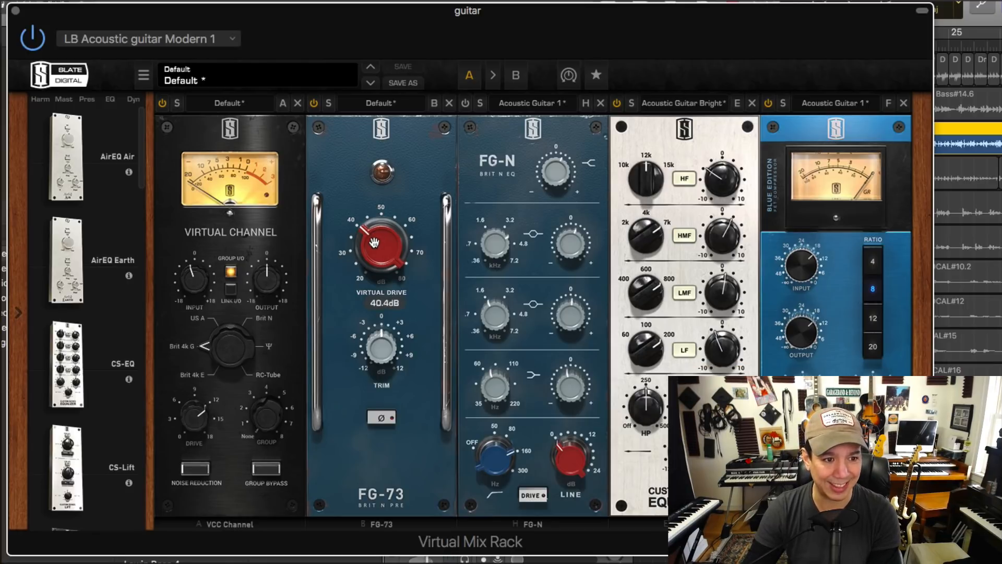
drag(374, 241, 374, 243)
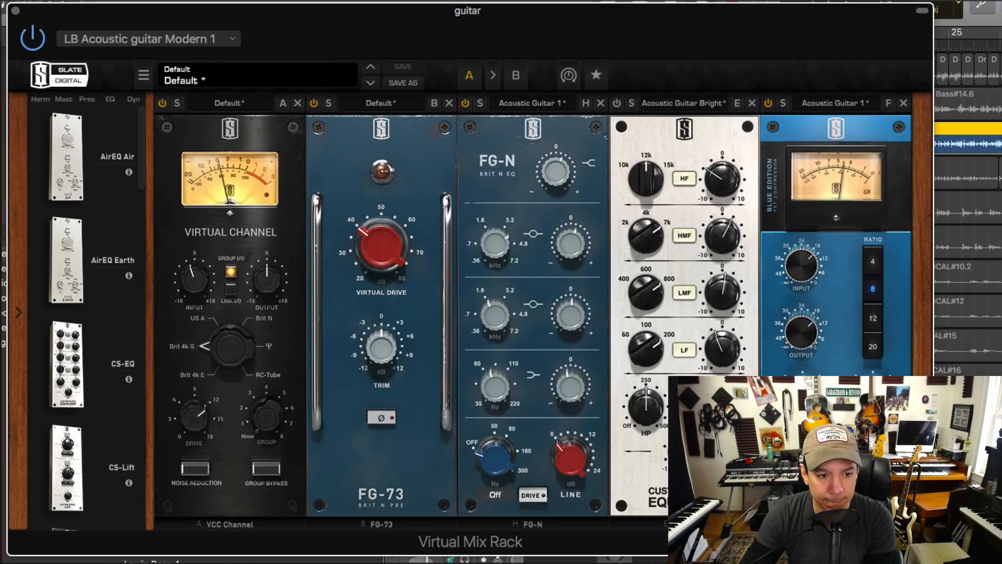
- Reset the FG-N equalizer's high-frequency gain to its default while listening to the guitar
mouse_move(562, 189)
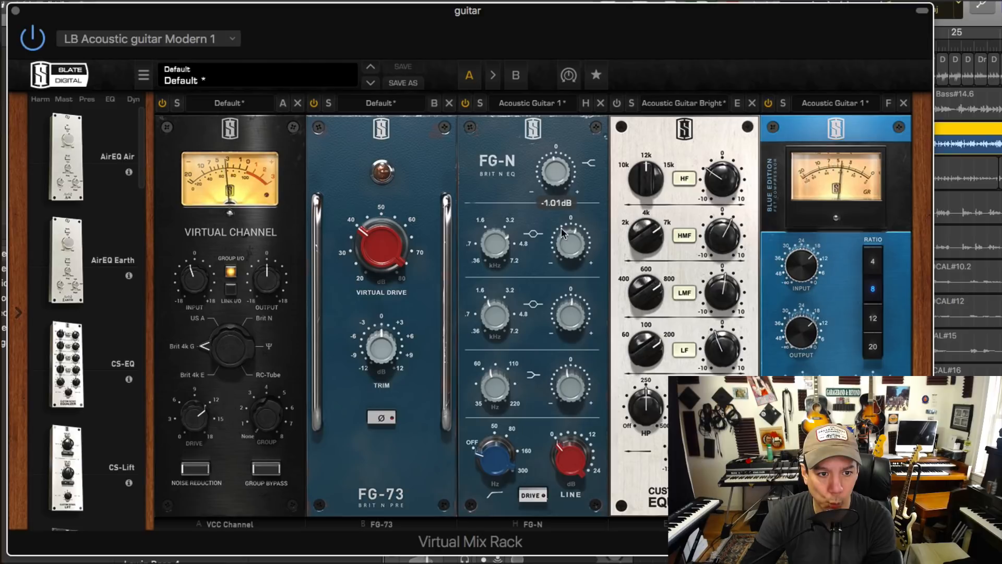
double_click(551, 166)
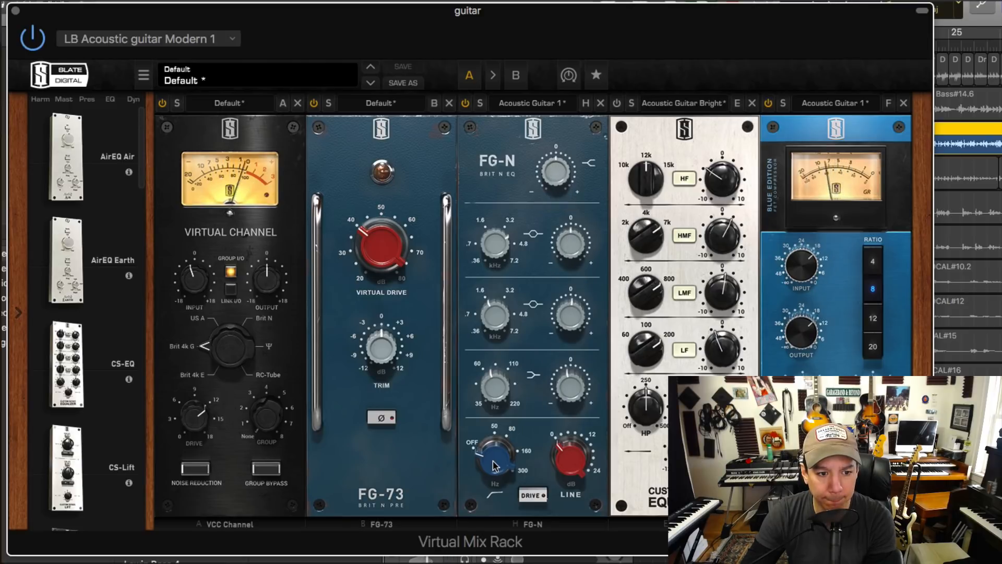
mouse_move(493, 461)
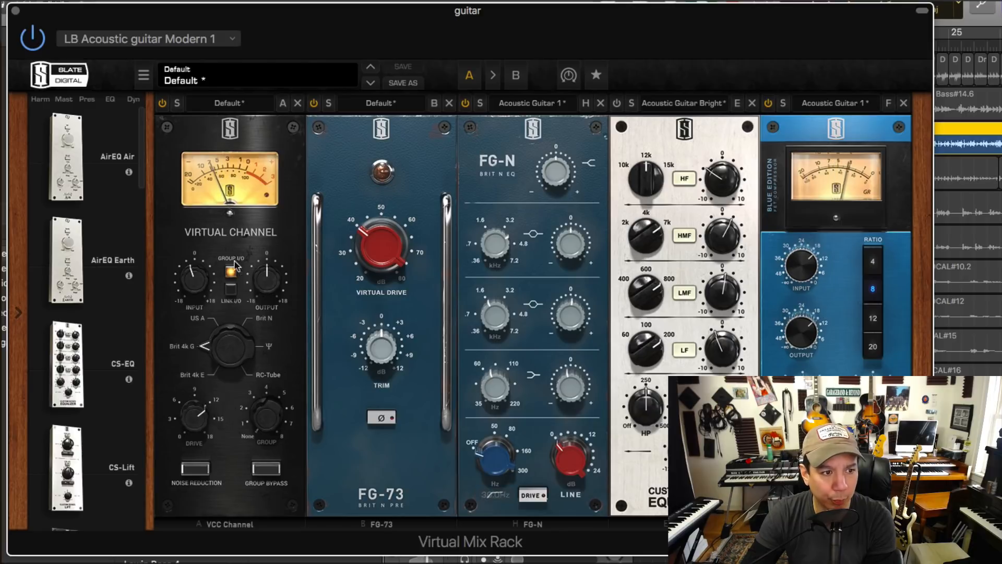
- On the Virtual Channel module, raise the output slightly and lower the input to drive it less
mouse_move(202, 277)
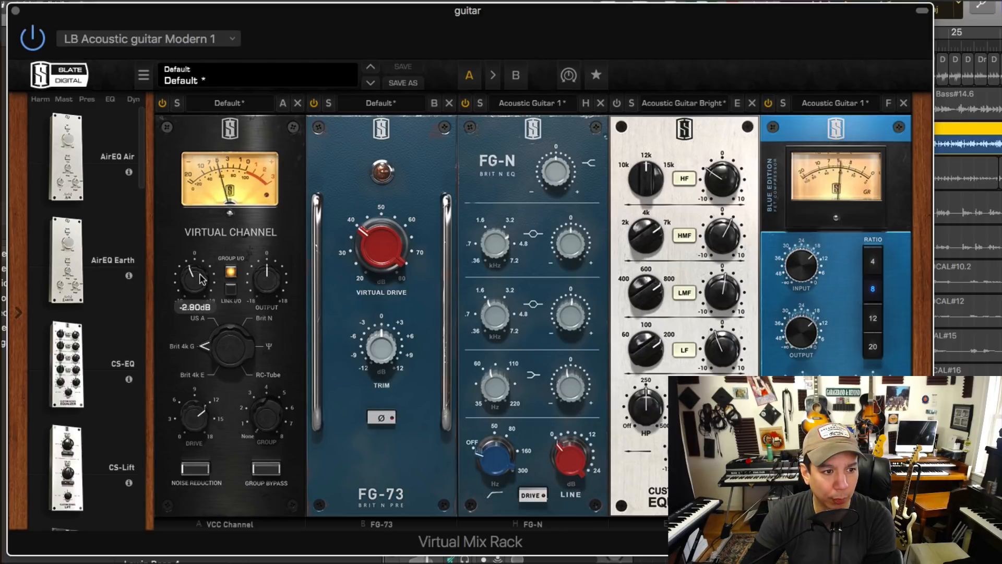
drag(263, 280, 263, 269)
drag(203, 277, 201, 291)
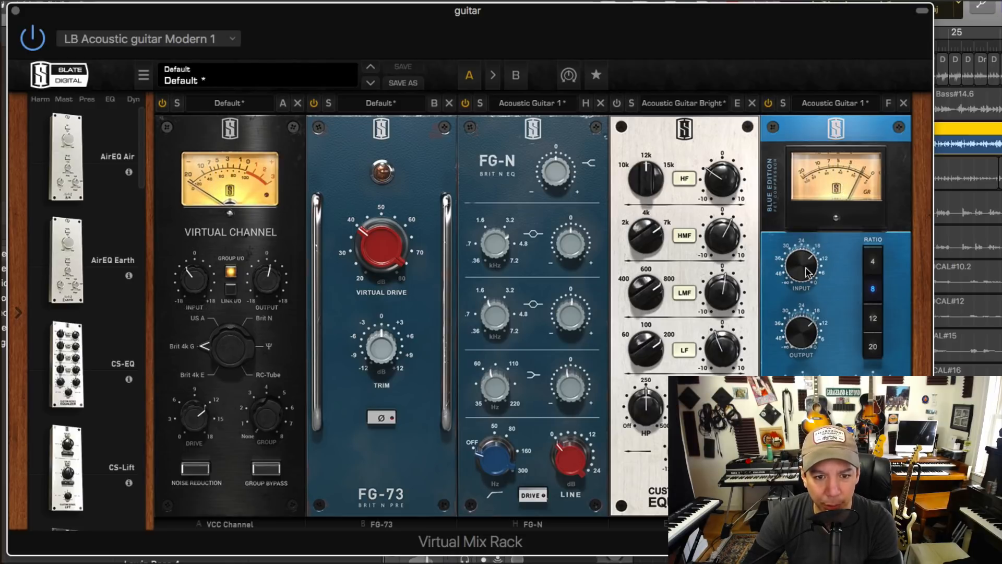
- Set the FG-116 compressor's ratio to 4, raise its attack, and set its release to about 4.87
click(872, 261)
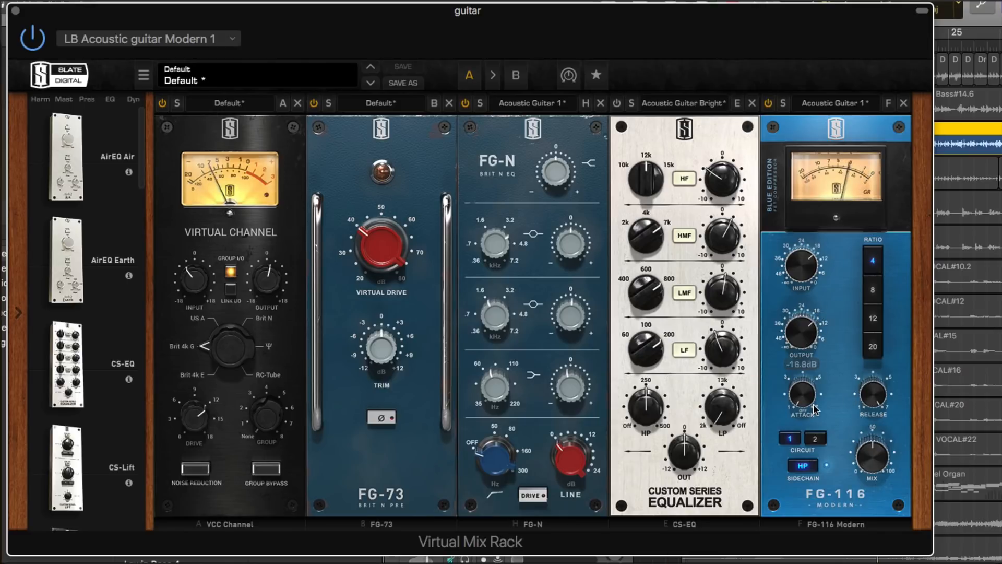
mouse_move(798, 397)
drag(799, 402, 777, 320)
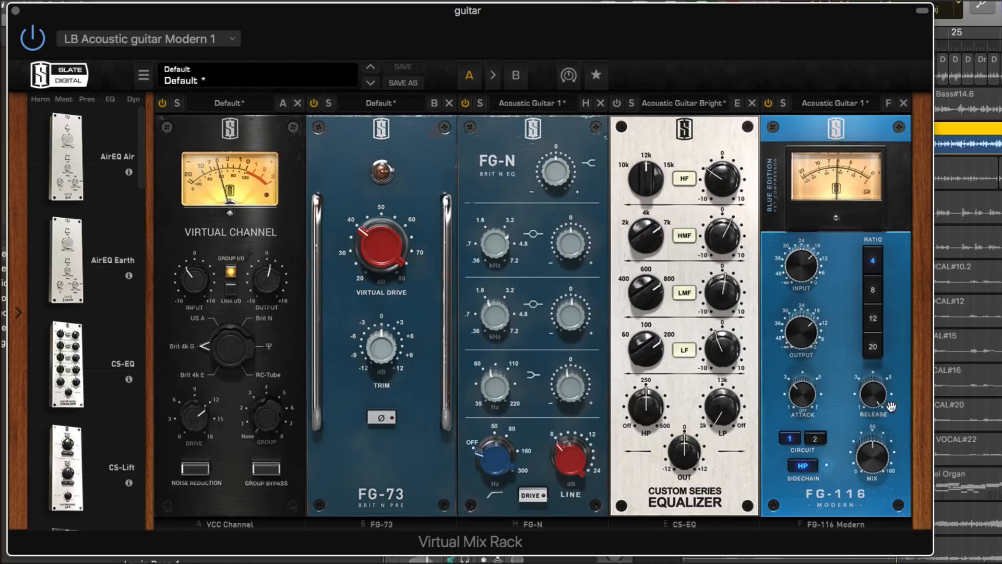
drag(891, 406, 876, 427)
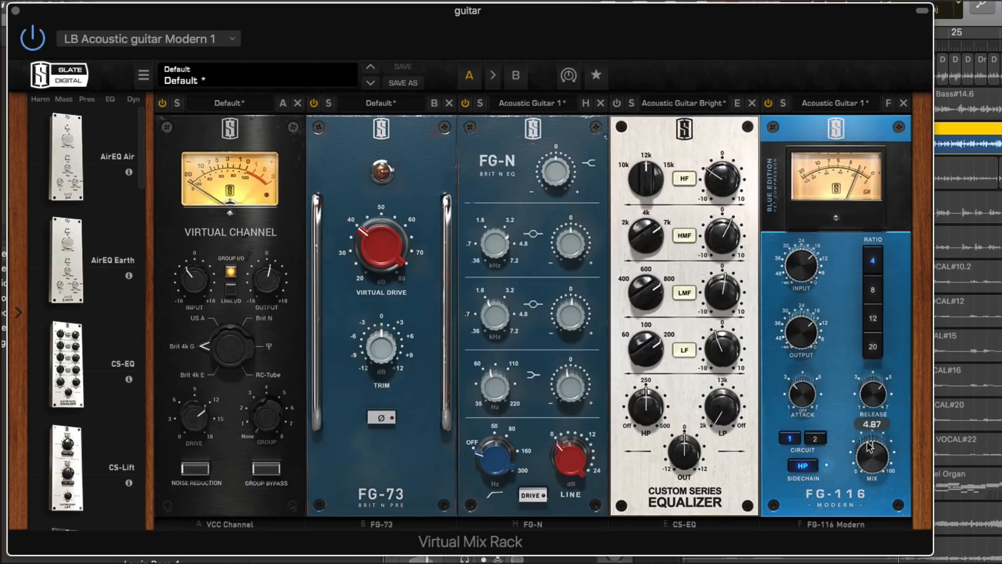
mouse_move(870, 447)
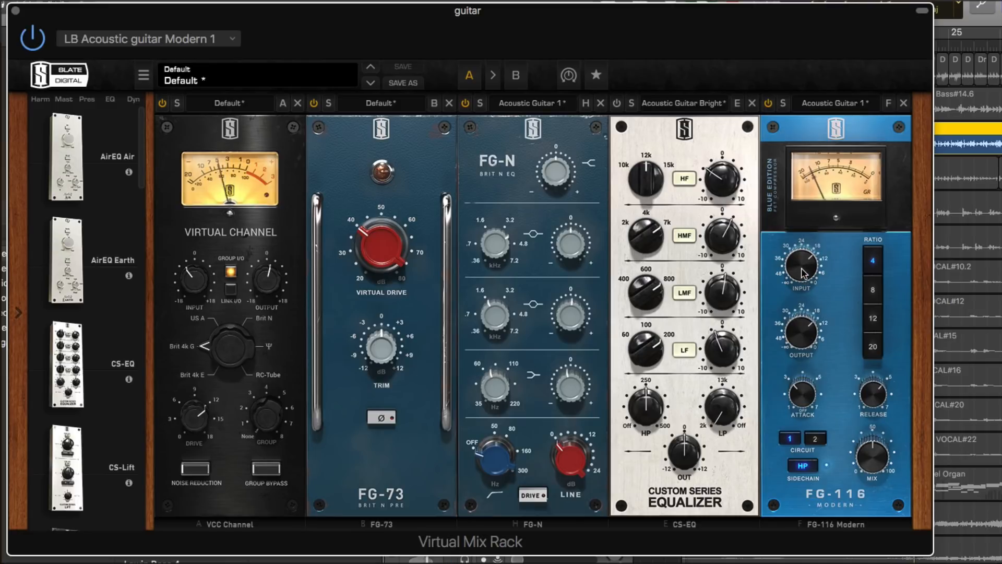
- Set the FG-116 compressor's input to about -30.1 dB while listening, and fine-tune its output to compensate
mouse_move(802, 271)
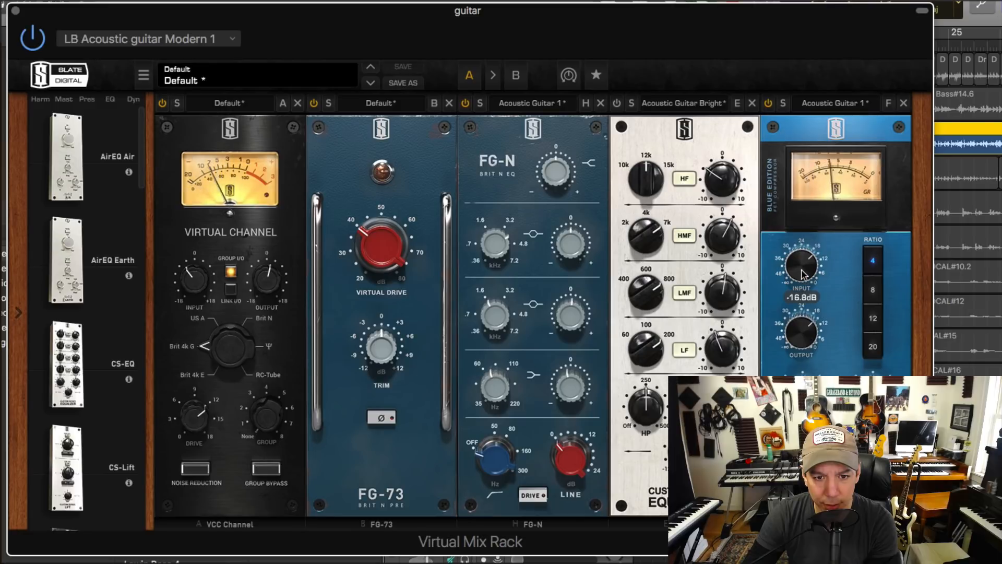
drag(802, 274, 791, 217)
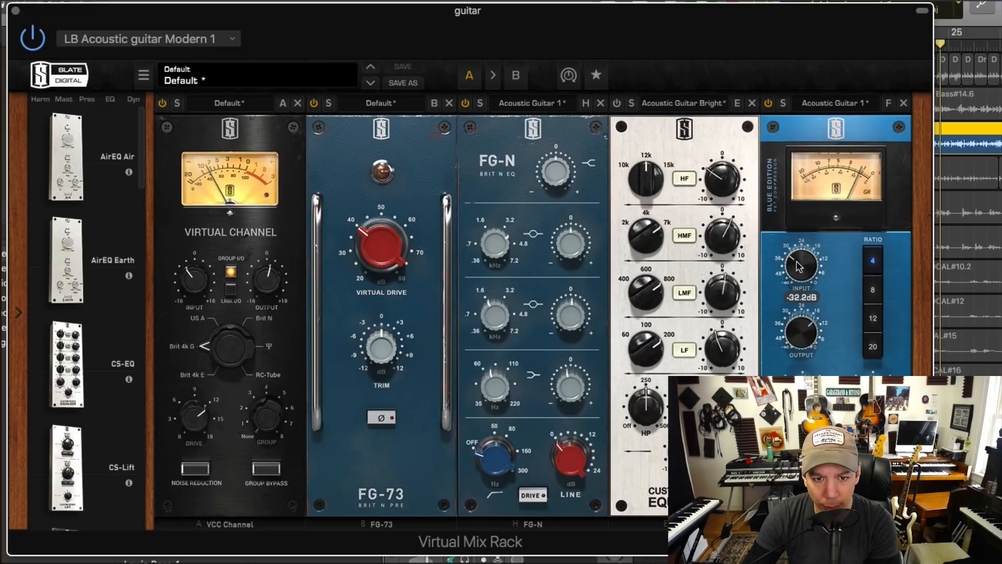
drag(796, 266, 799, 268)
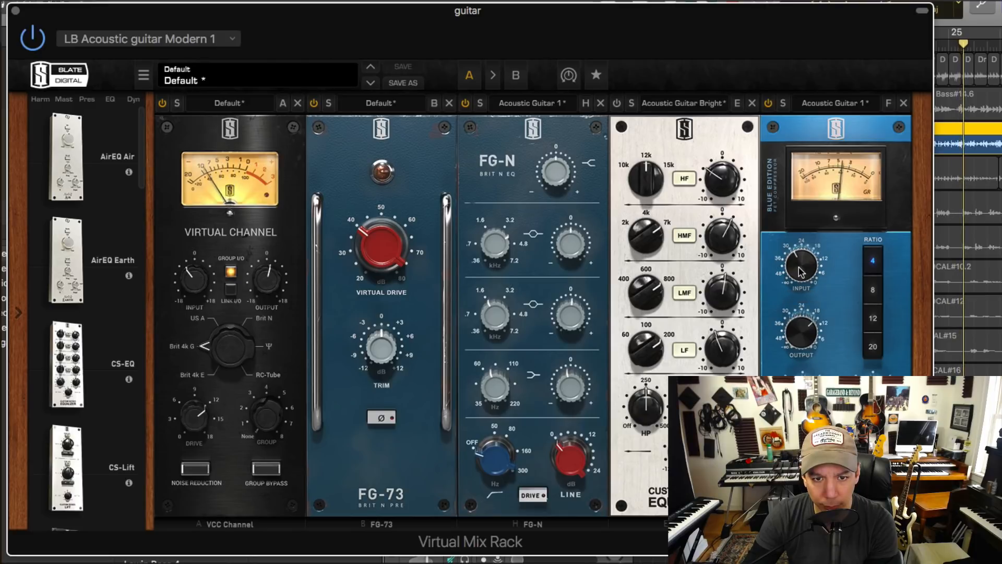
drag(800, 269, 801, 271)
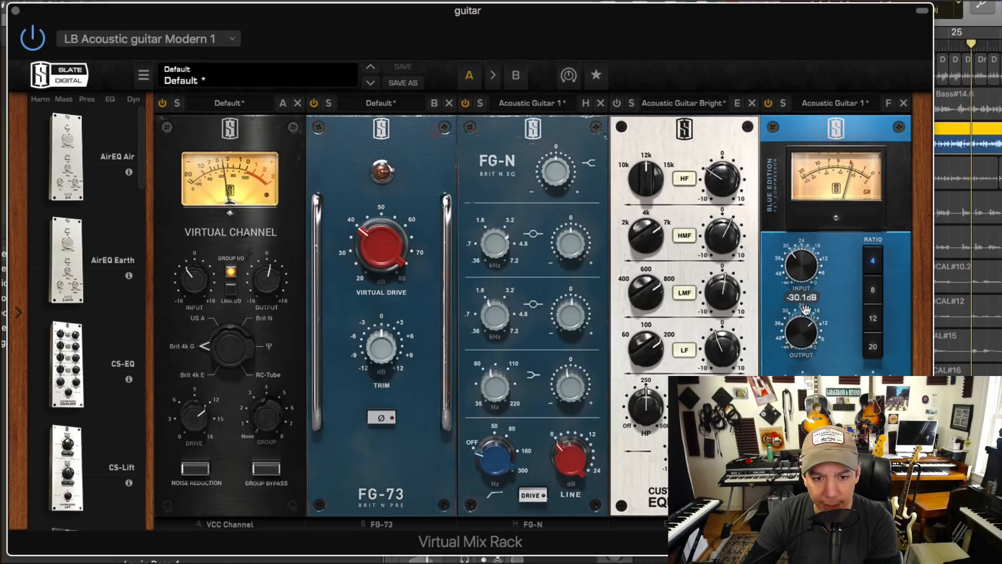
drag(802, 332, 802, 329)
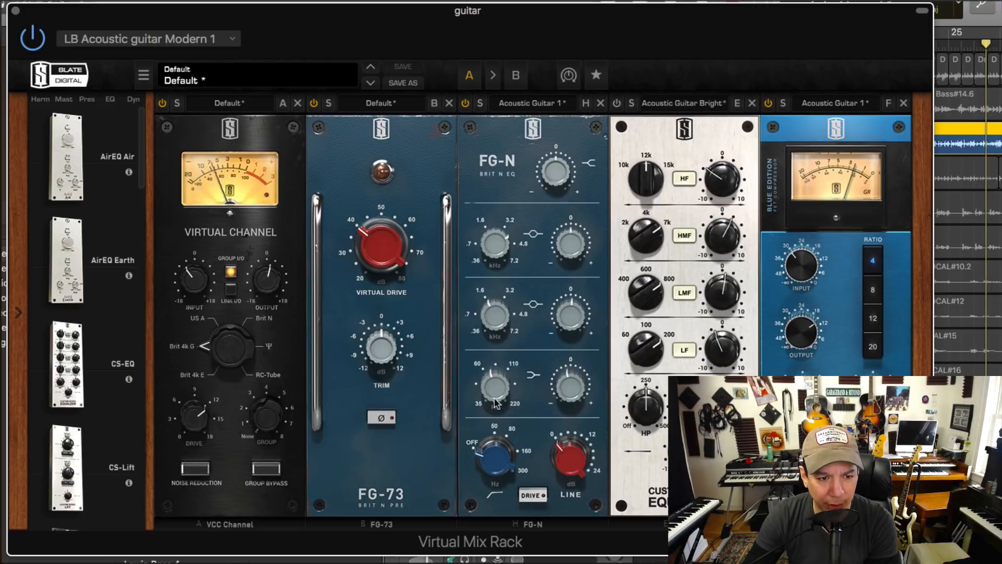
- Set the FG-N equalizer's low band frequency to about 102 Hz and adjust that band's gain
drag(495, 396, 496, 372)
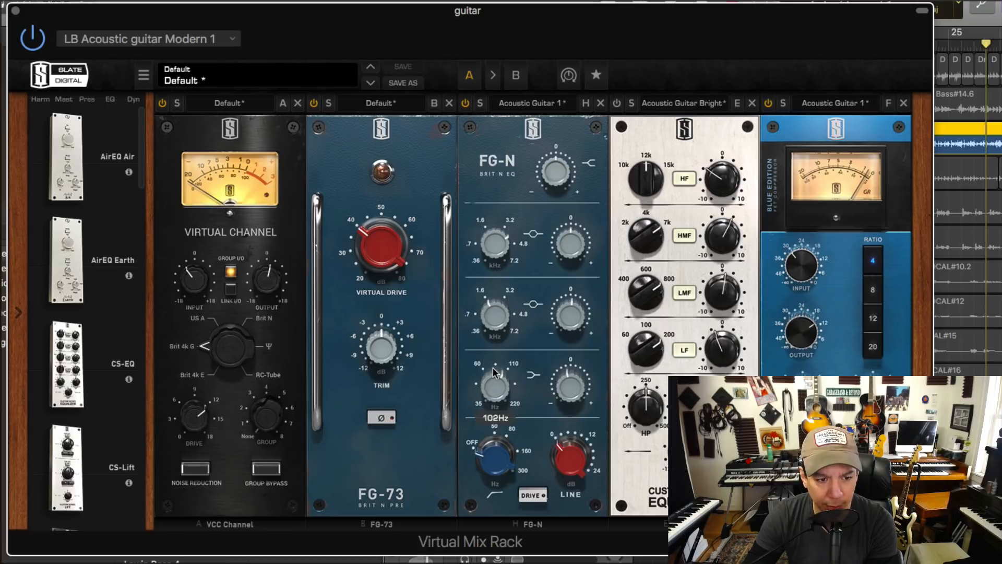
drag(561, 405, 562, 385)
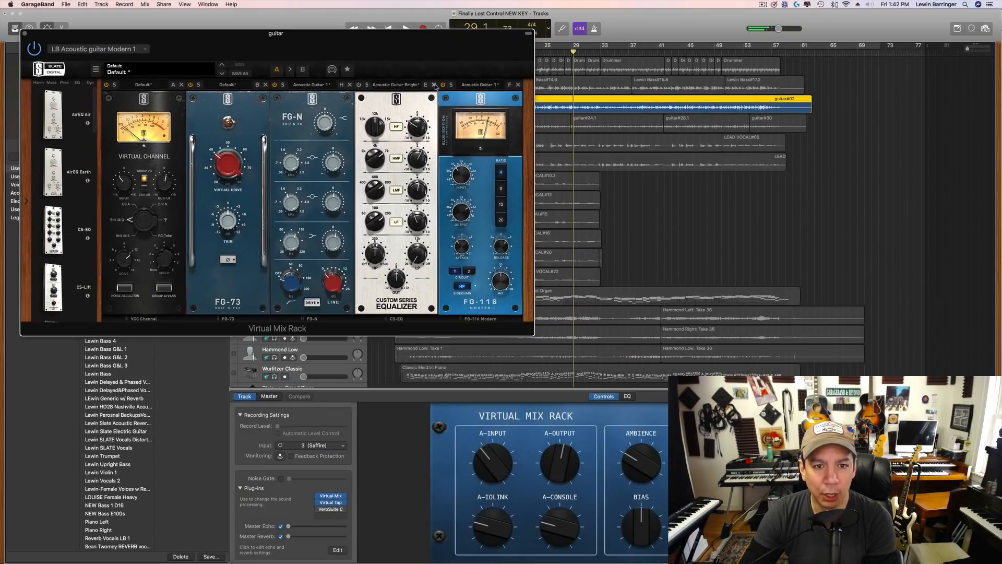
- Replace the bright-preset CS-EQ with a default one before the FG-116, set its LF band to 200 Hz with a slight cut, and close the rack
click(752, 103)
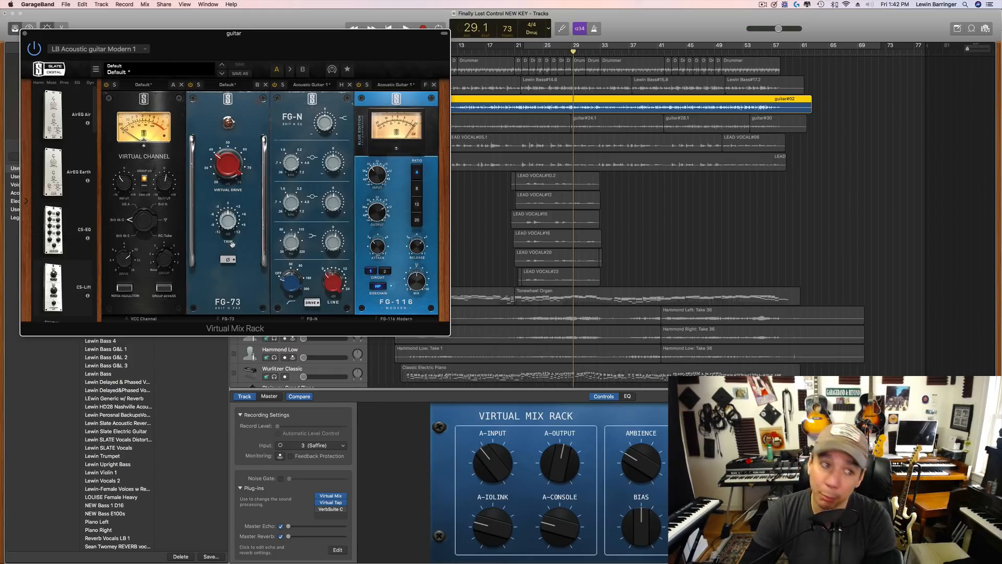
drag(63, 228, 412, 239)
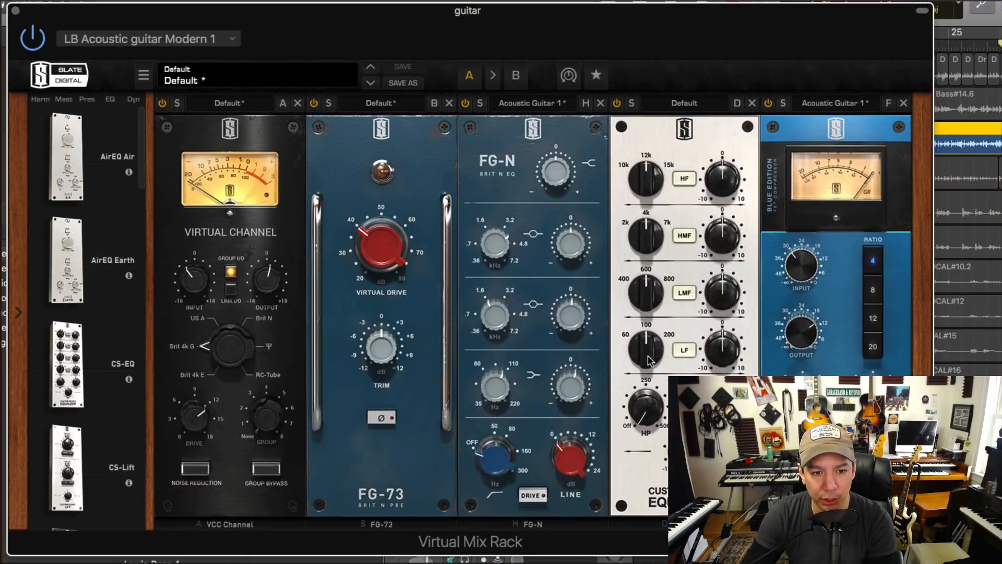
drag(649, 360, 643, 306)
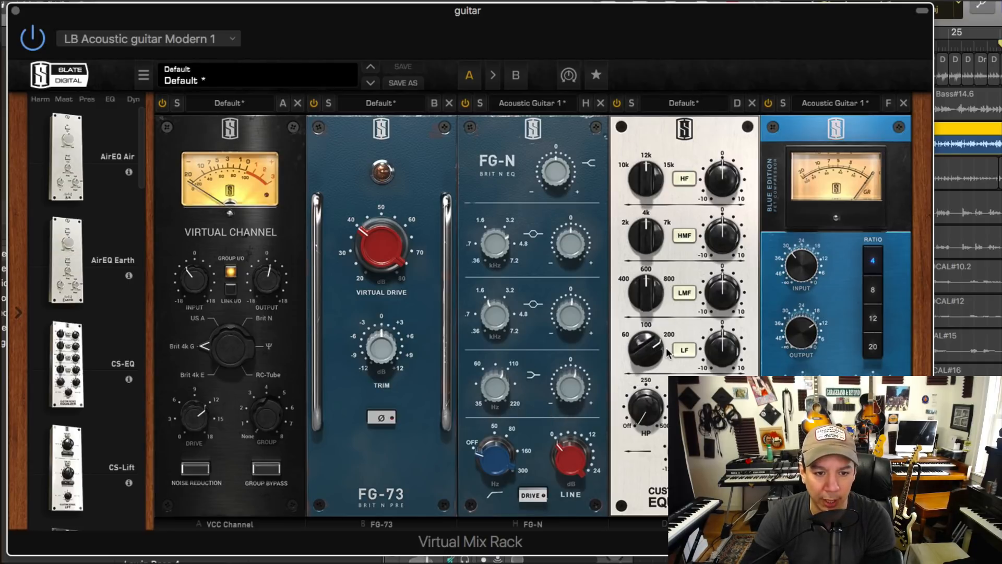
mouse_move(662, 354)
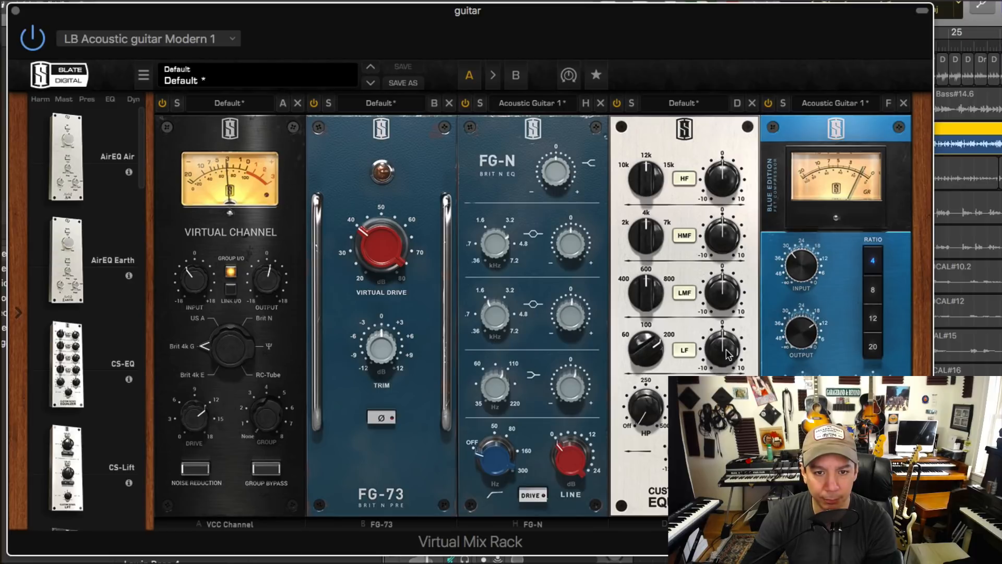
drag(727, 357, 727, 362)
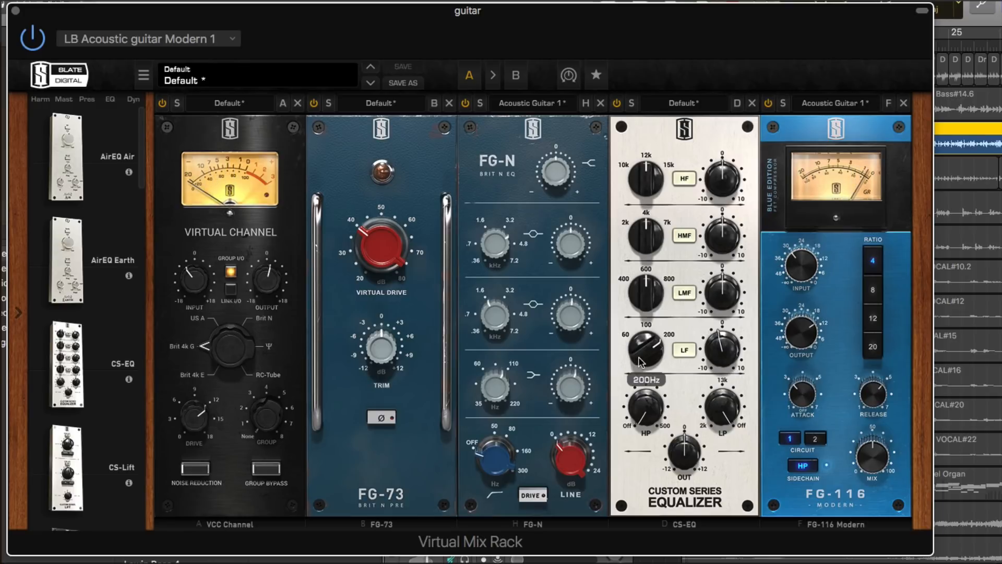
drag(721, 357, 722, 360)
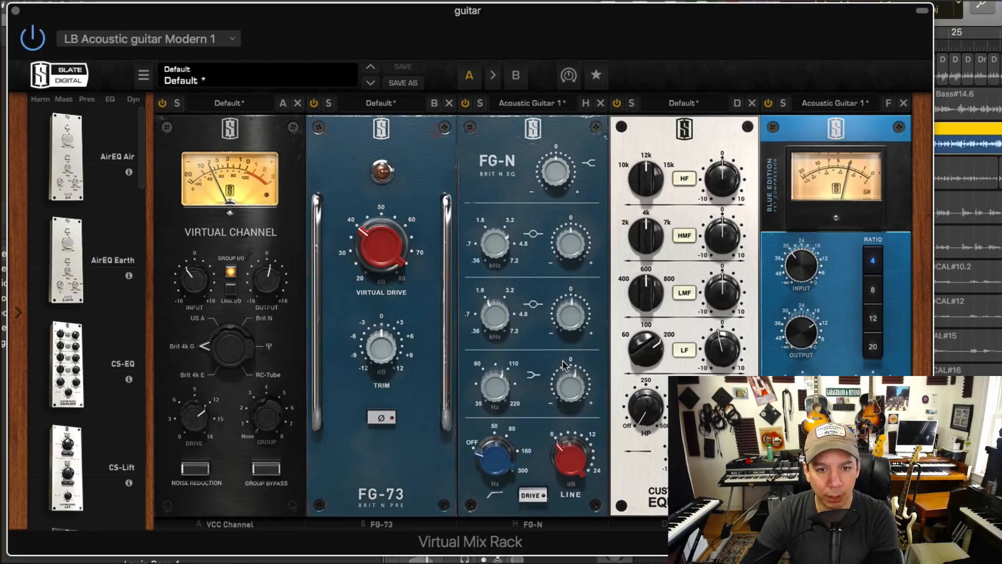
click(15, 10)
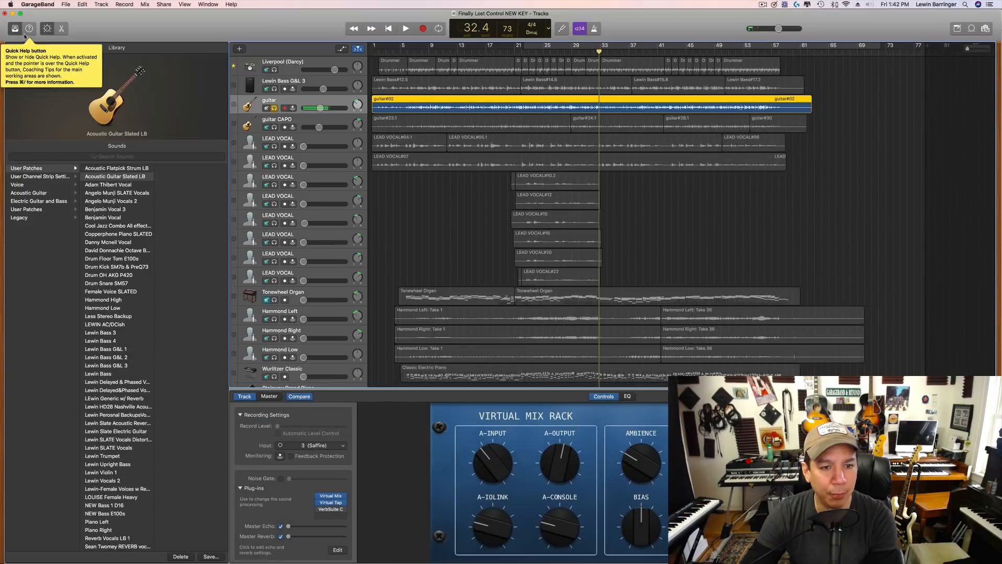
- Solo the guitar CAPO track in place of the guitar track and set its pan to 0
click(295, 121)
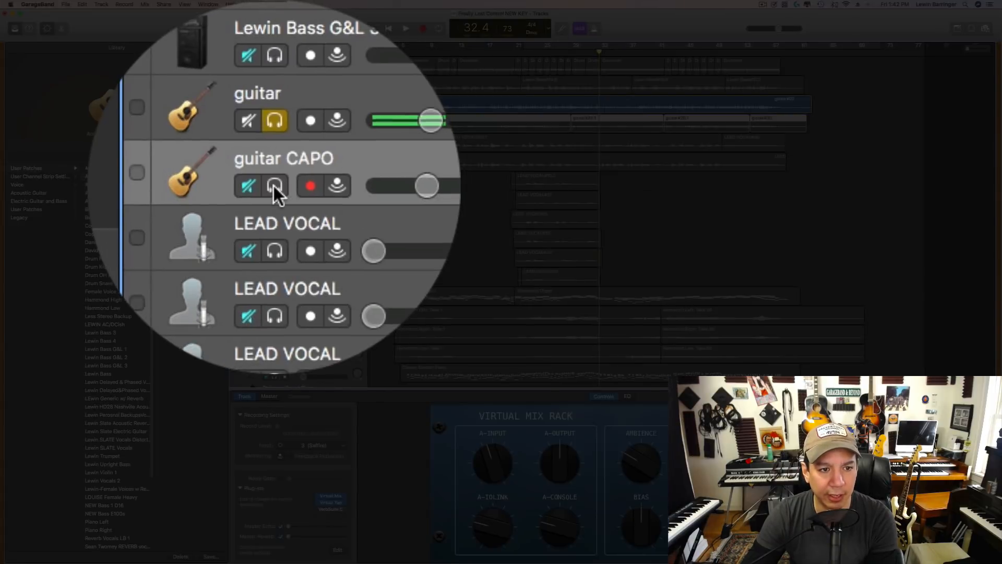
double_click(355, 189)
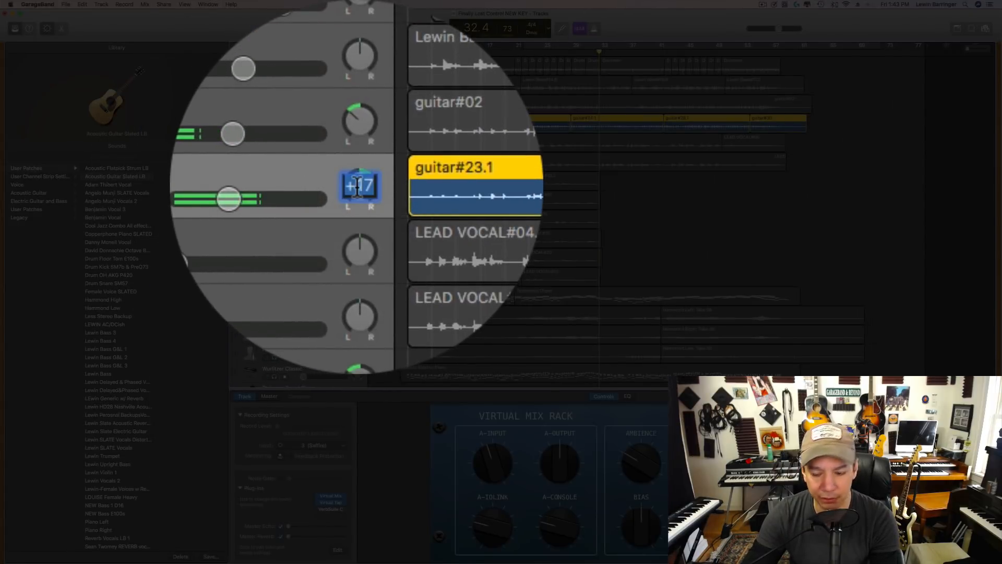
text(0)
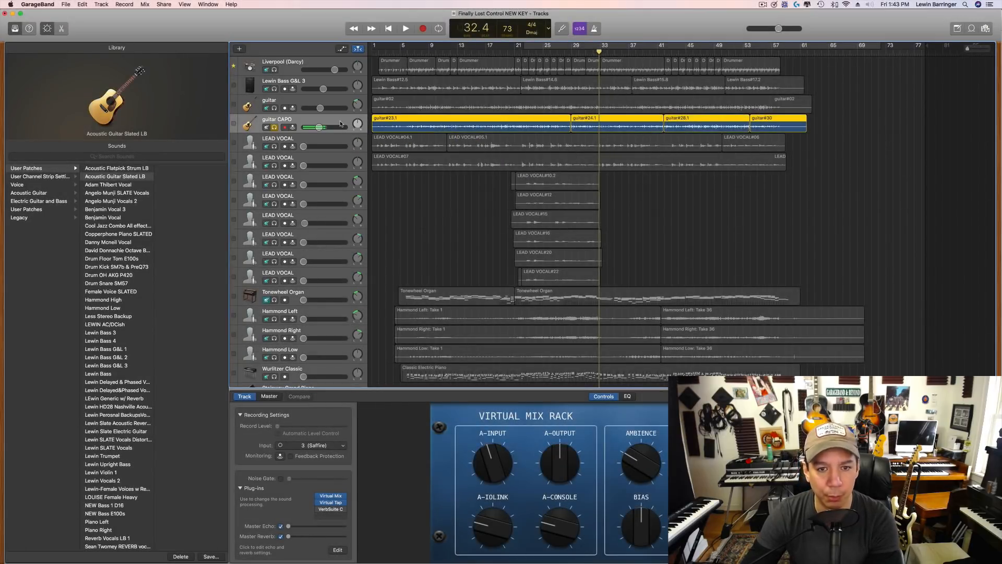
- Open the guitar CAPO track's Virtual Mix Rack and remove its FG-76 preamp and CS-EQ equalizer modules
key(space)
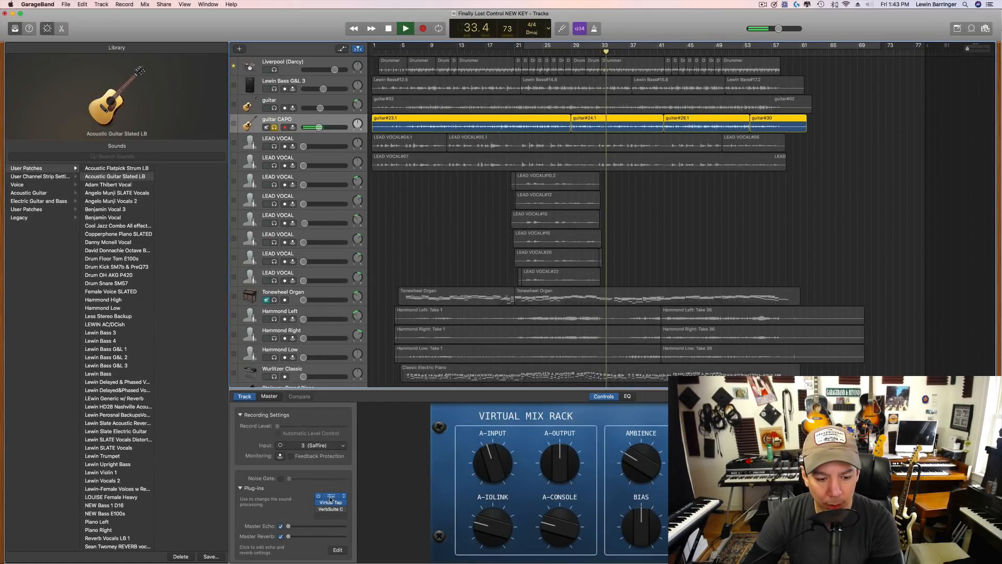
click(330, 495)
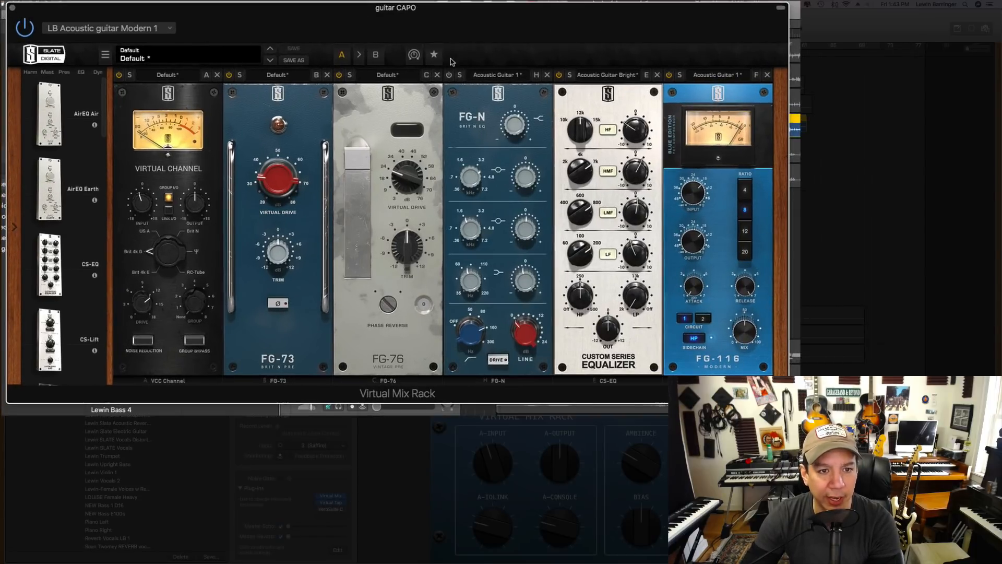
click(368, 74)
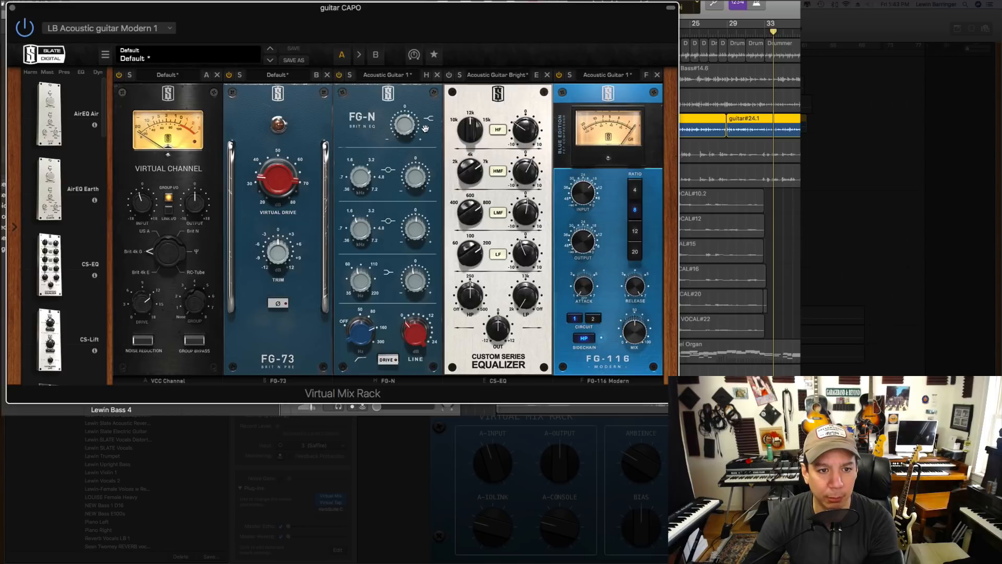
drag(411, 126, 408, 139)
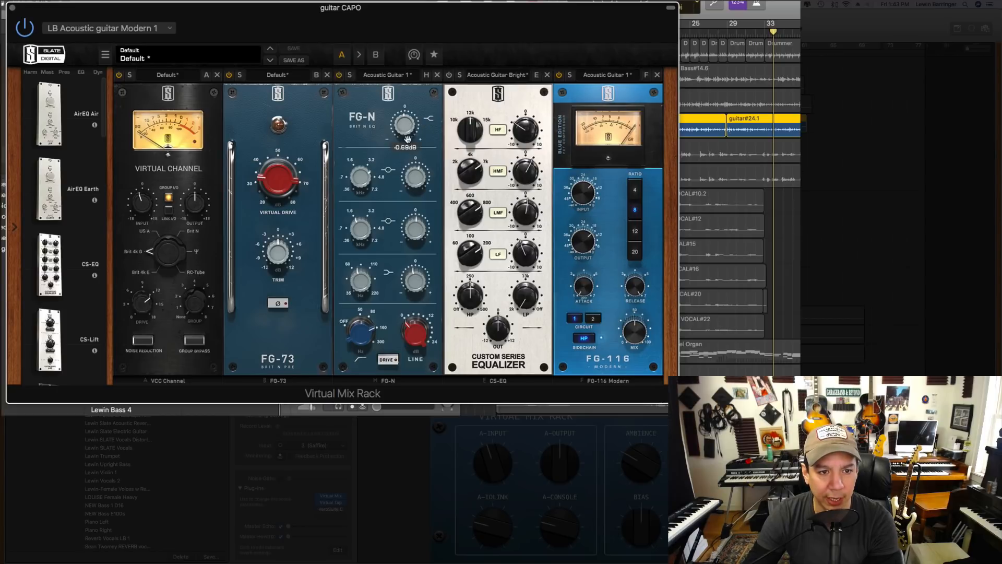
click(547, 75)
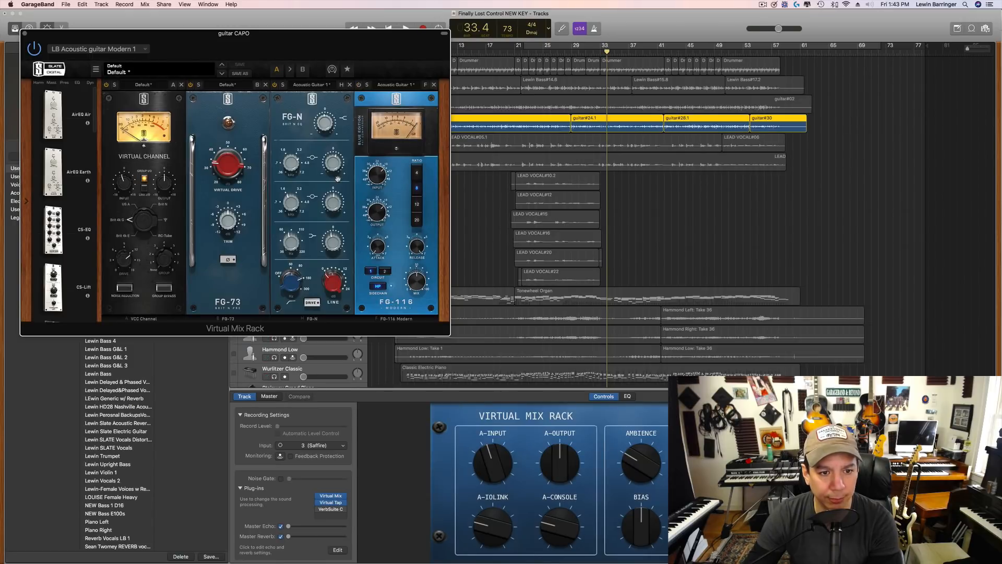
drag(352, 38, 457, 181)
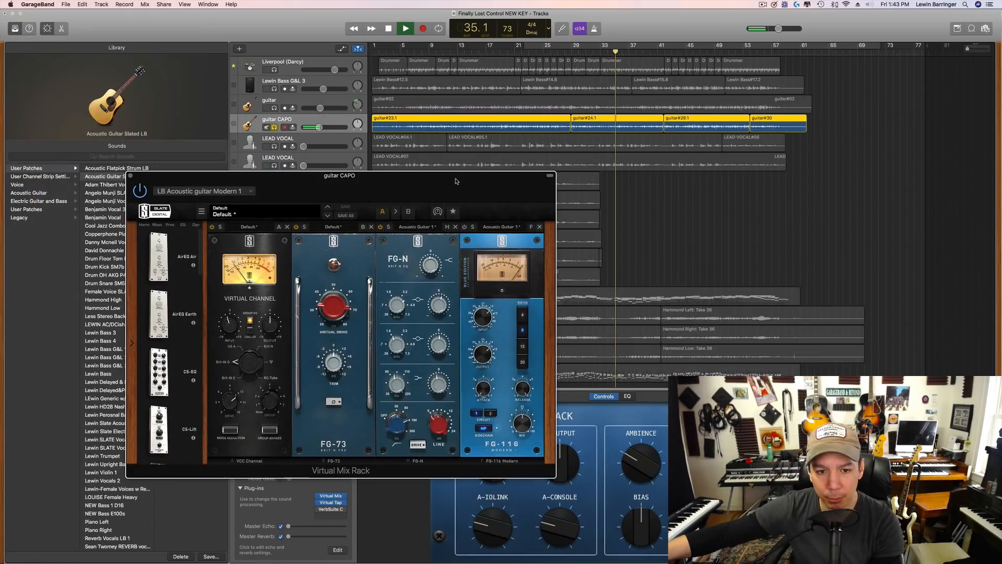
- Set the FG-N's high-pass filter to about 31.1 Hz and boost its high band to about +1.96 dB while listening
key(space)
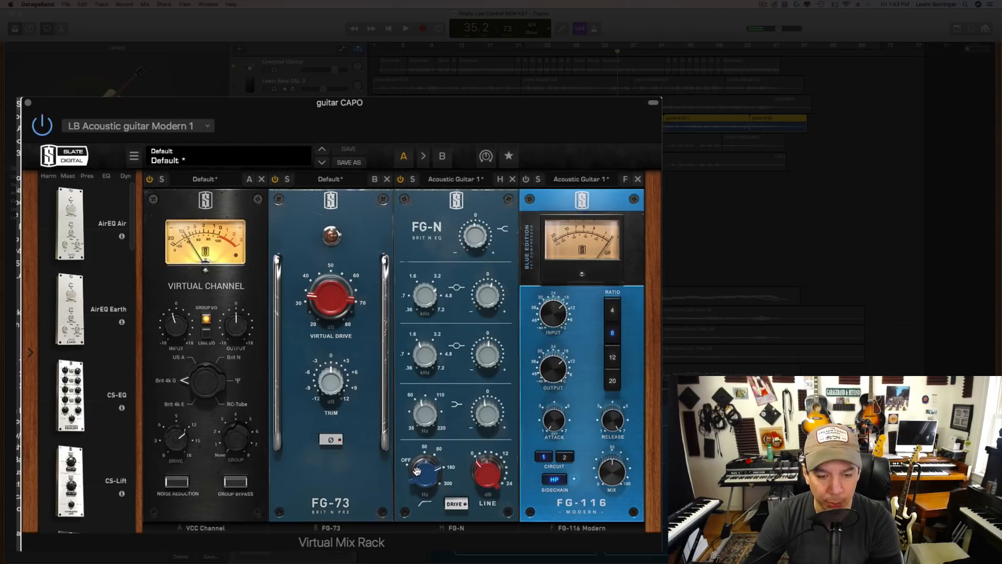
mouse_move(417, 471)
mouse_down()
mouse_move(417, 488)
mouse_move(416, 461)
mouse_up()
key(space)
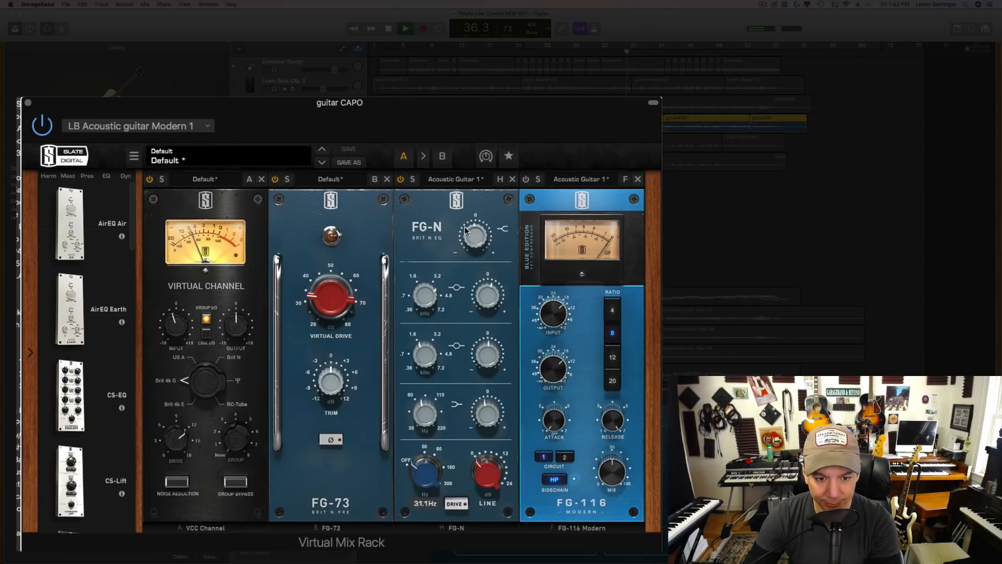
drag(478, 233, 477, 222)
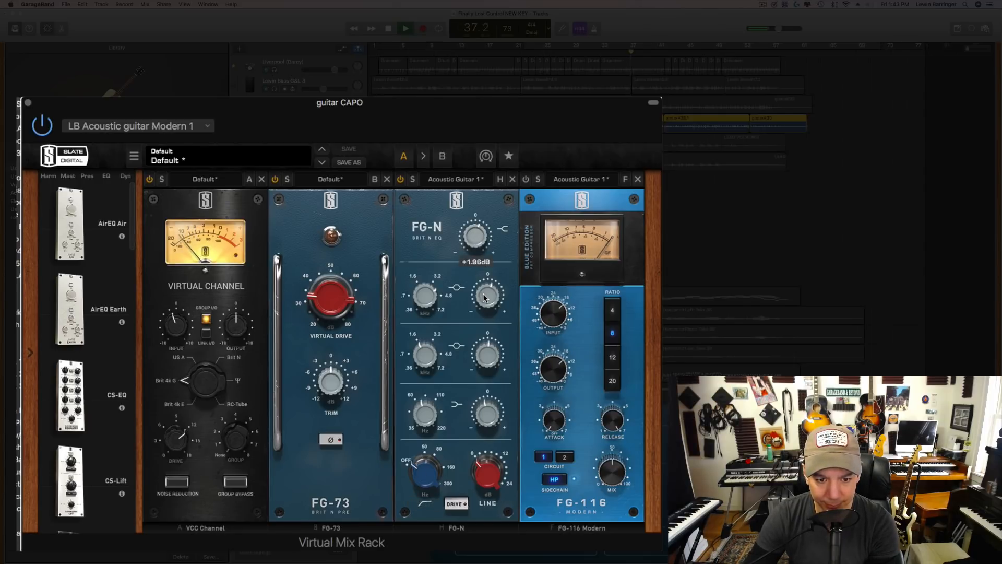
key(space)
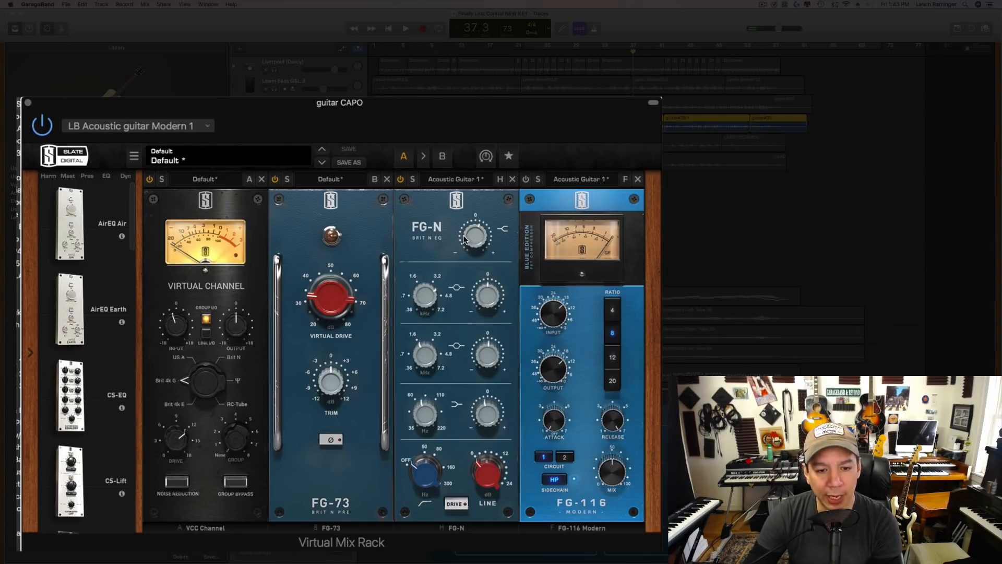
- Cut the gain of the FG-N's lower mid band to about -2.1 dB
mouse_move(470, 238)
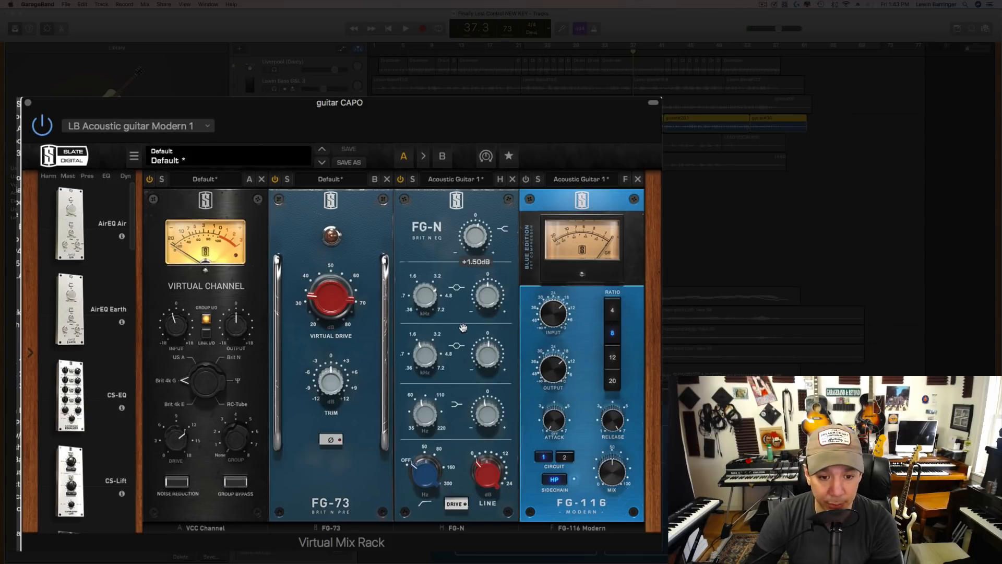
mouse_move(493, 357)
drag(494, 357, 493, 363)
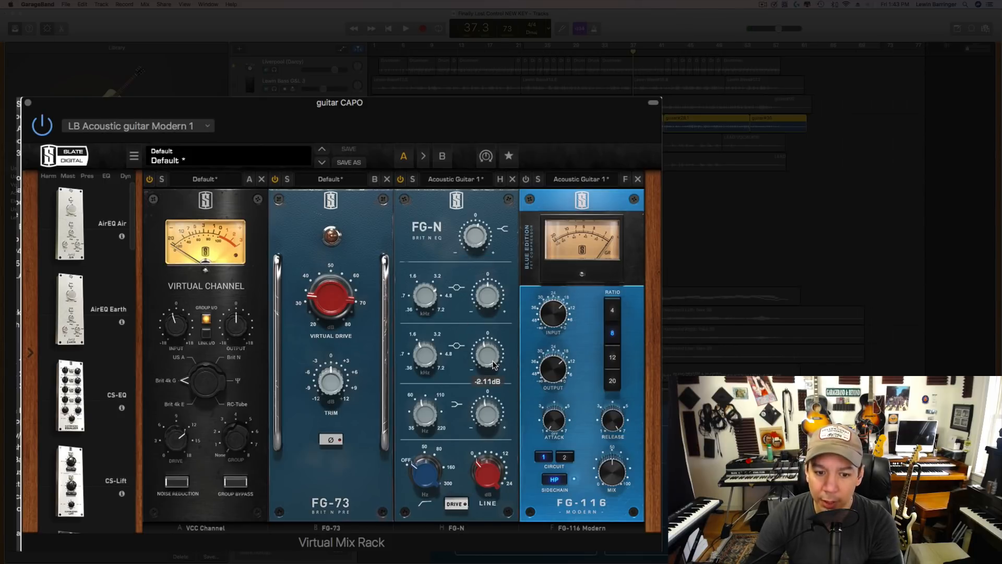
drag(488, 411, 486, 419)
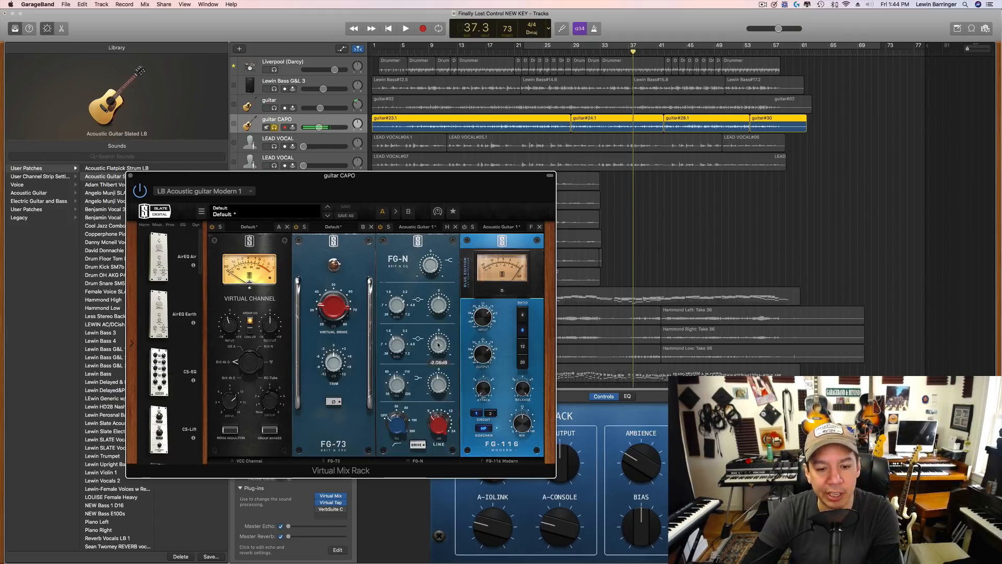
scroll(439, 344, down, 1)
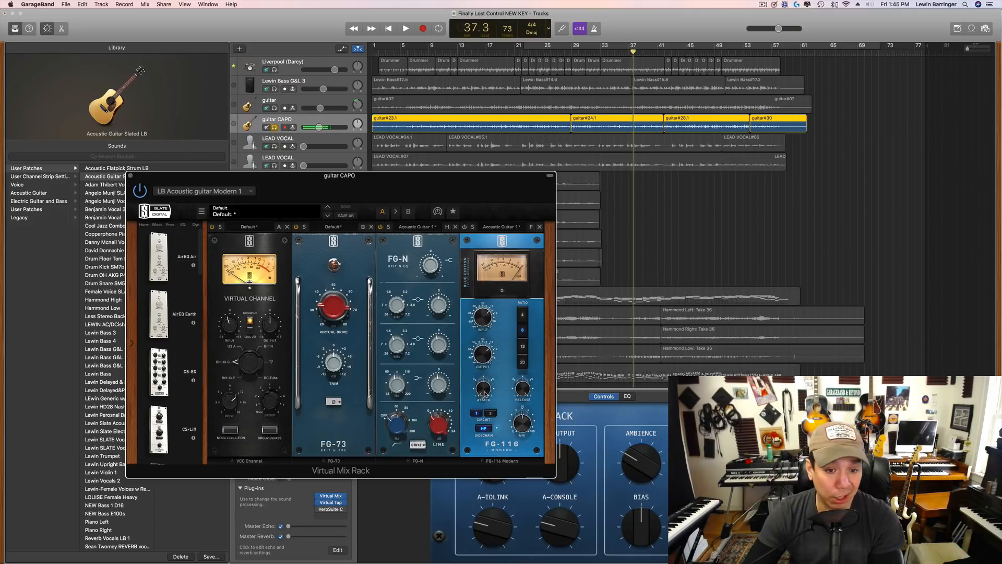
- Play the track and reduce the FG-N's high band gain to about +0.8 dB
key(space)
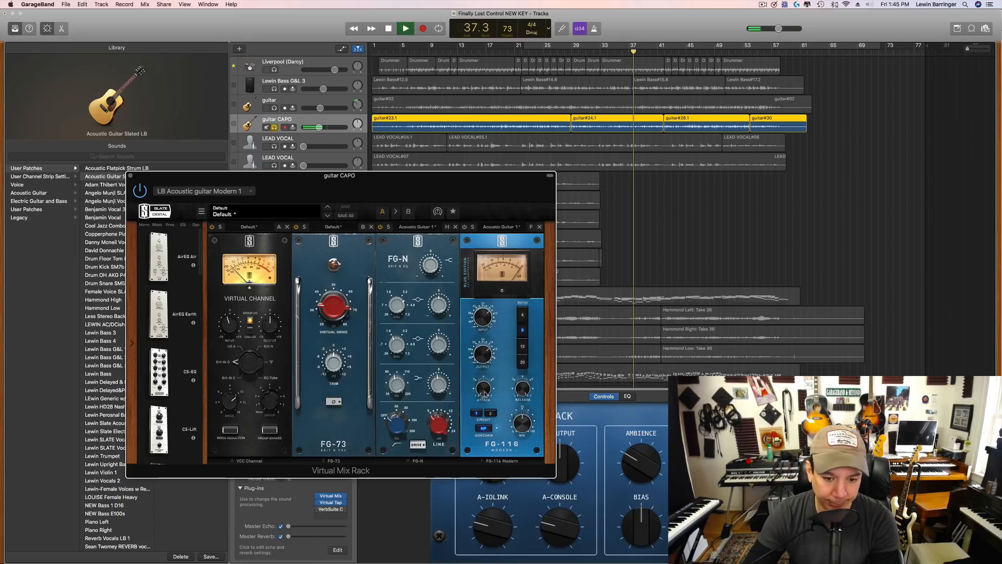
drag(429, 272, 429, 269)
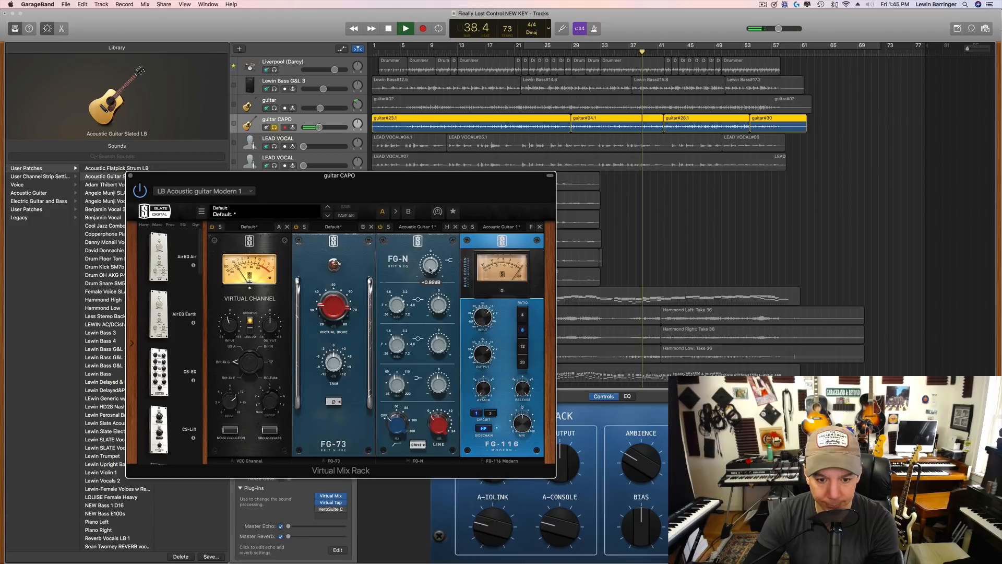
key(space)
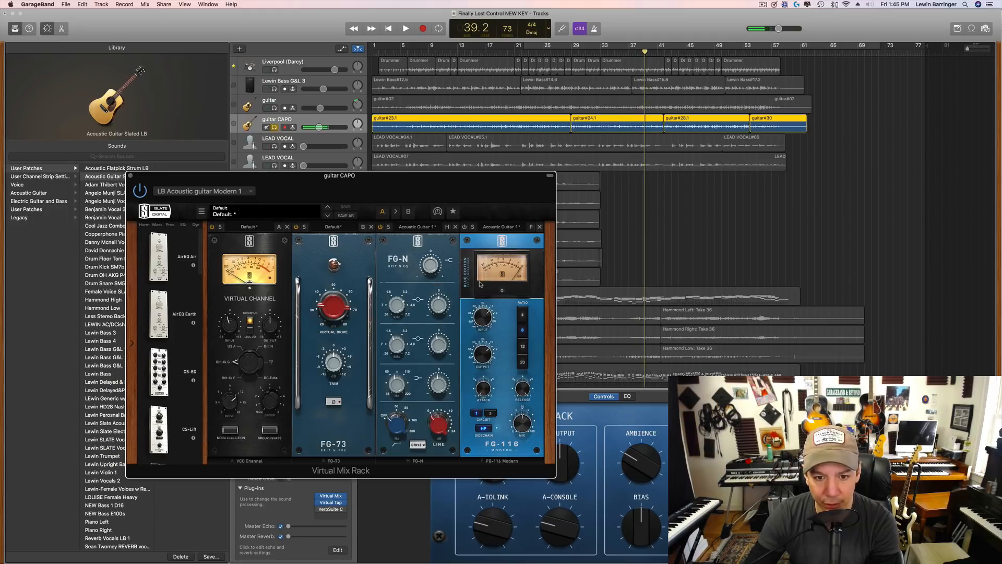
- Set the FG-116 compressor's input to about -18.8 dB while listening to the guitar CAPO track
key(space)
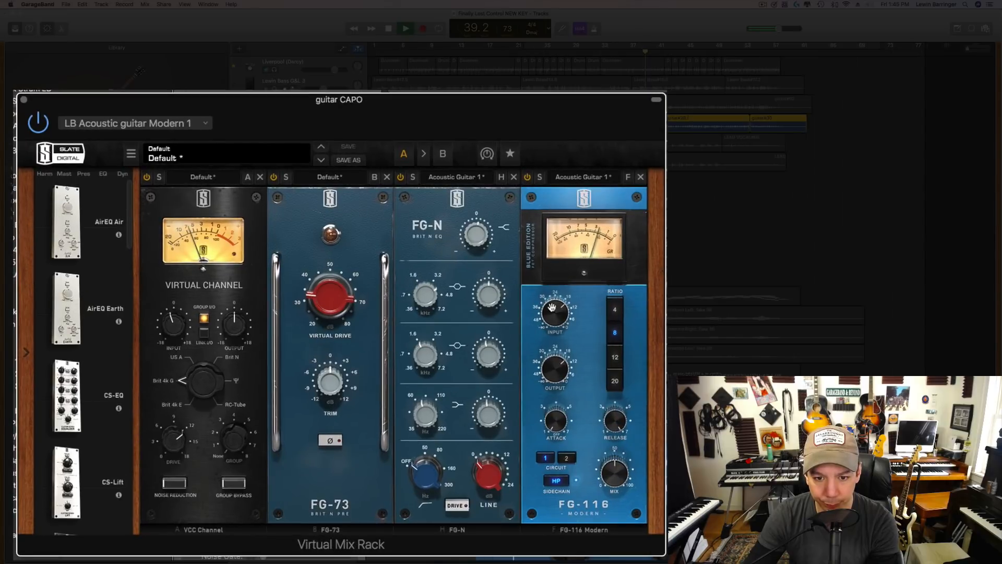
mouse_move(556, 317)
mouse_down()
mouse_move(552, 330)
mouse_move(553, 320)
mouse_up()
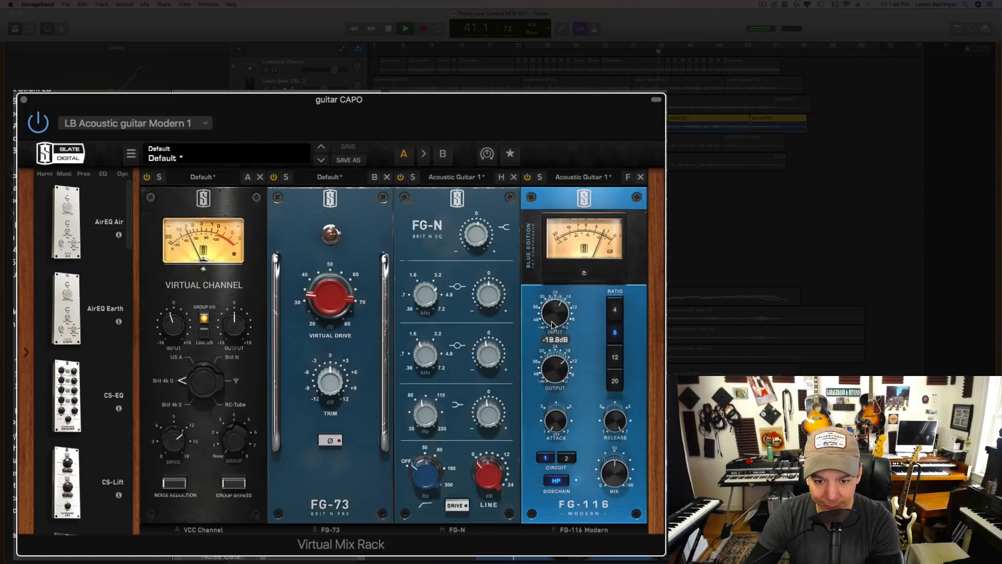
key(space)
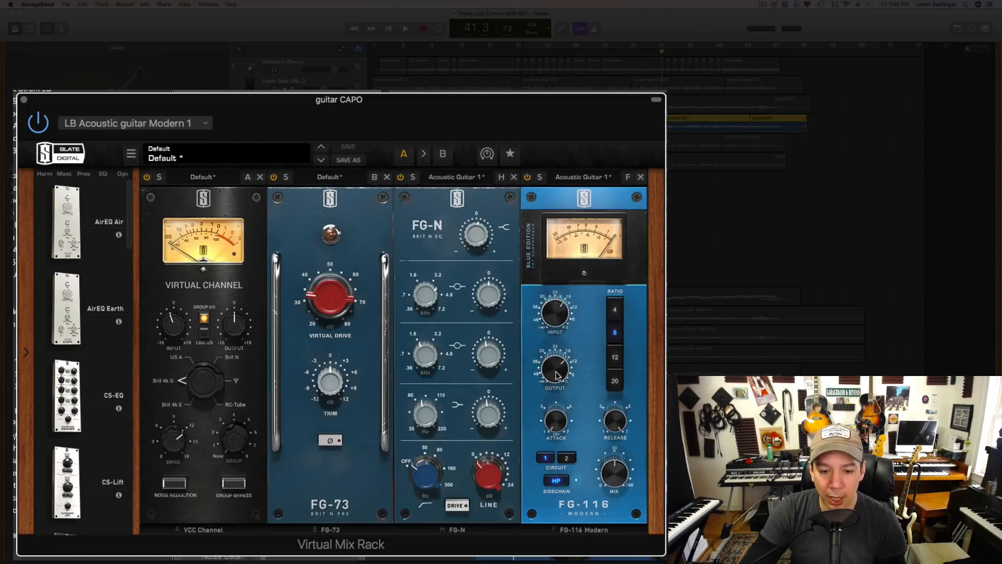
mouse_move(558, 424)
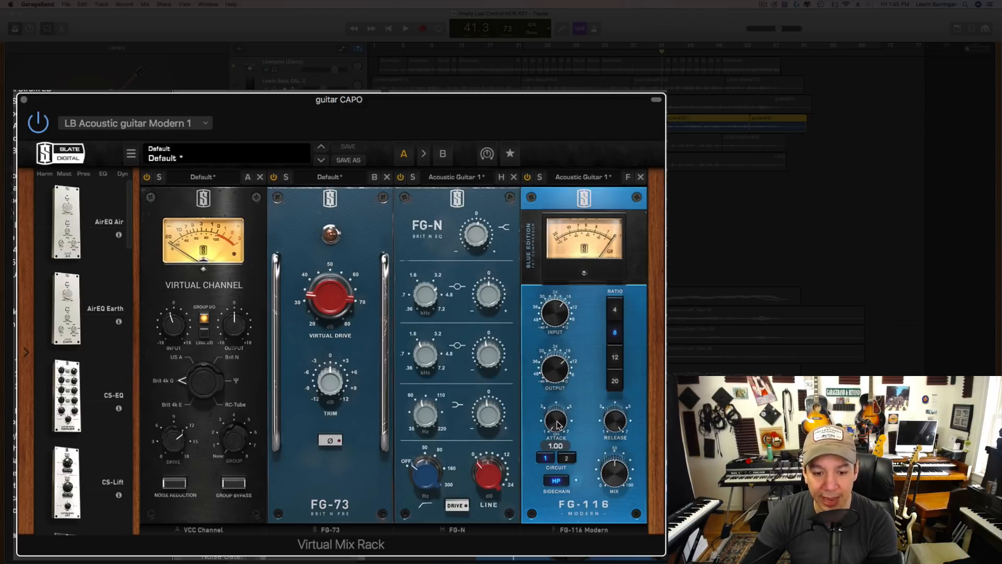
drag(618, 423, 620, 474)
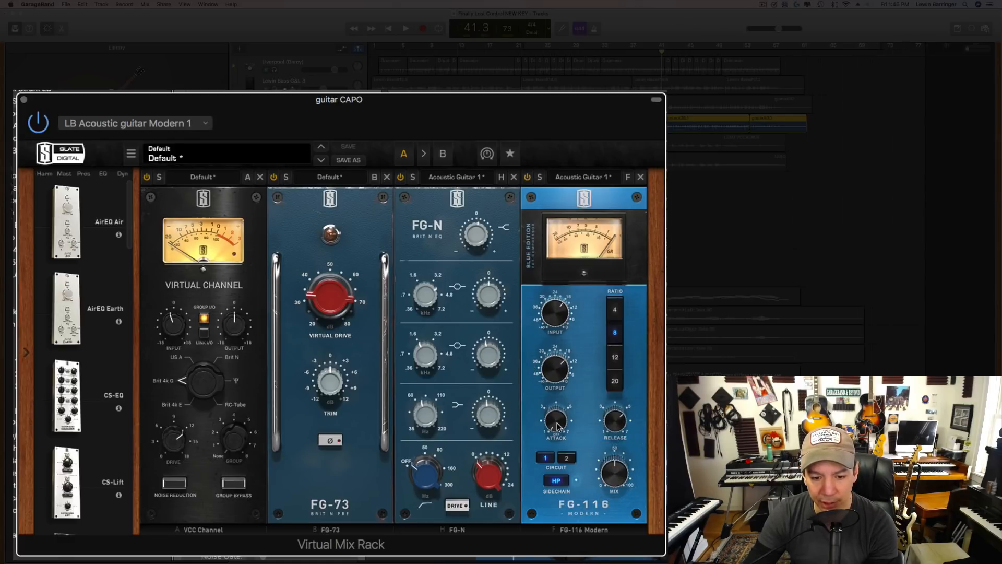
- Compare the guitar CAPO sound with the FG-116 compressor bypassed and active, and close the rack
key(space)
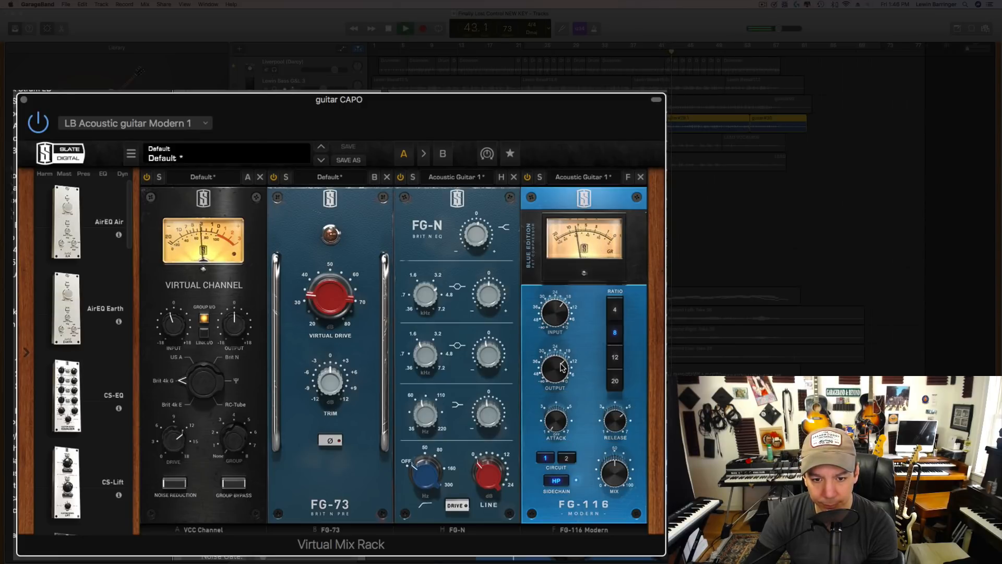
click(528, 177)
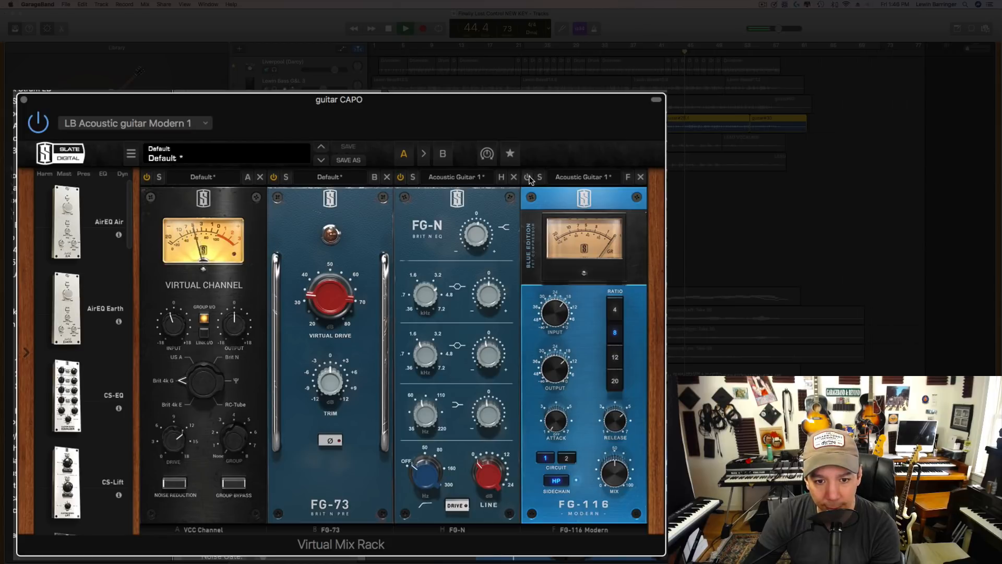
click(528, 177)
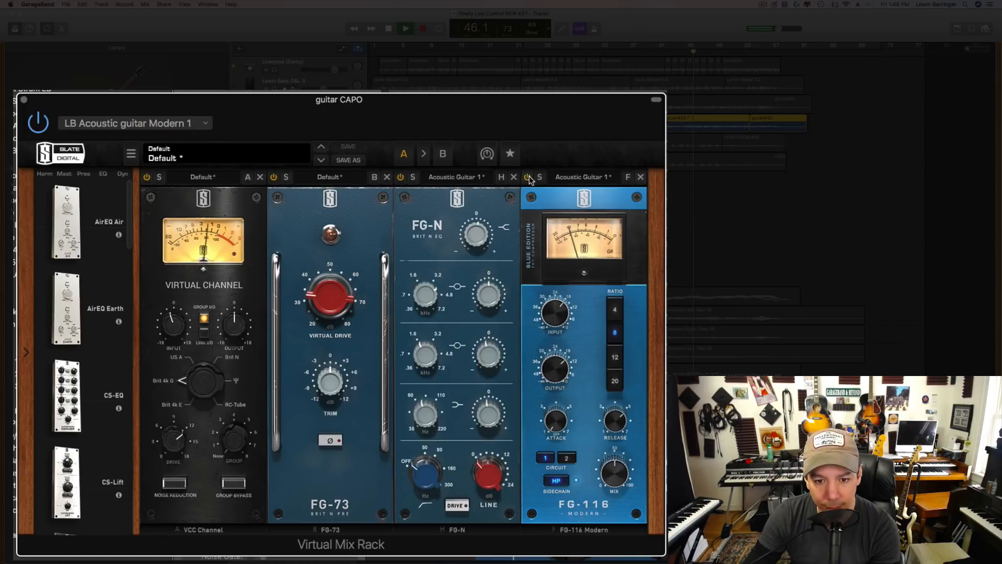
click(527, 177)
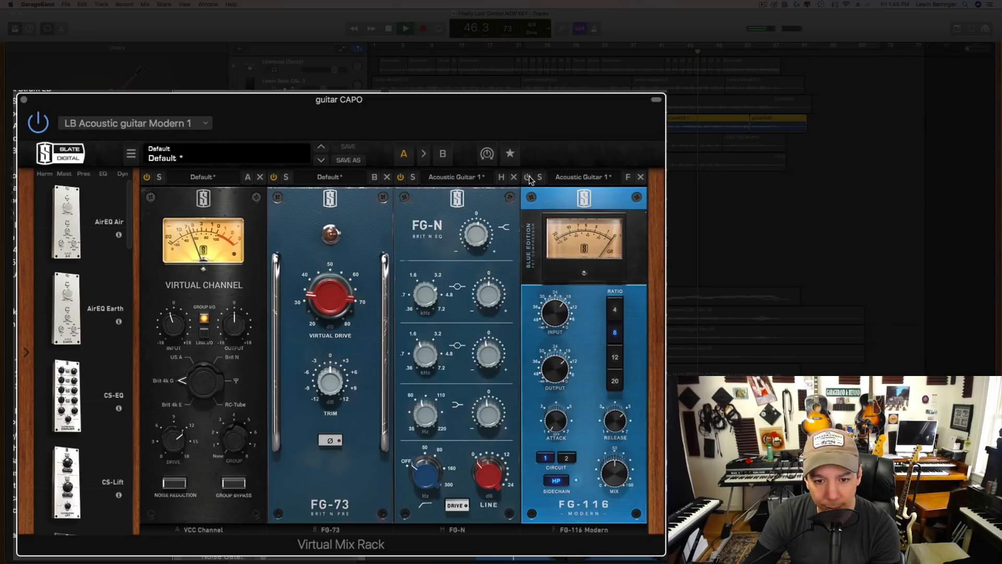
click(528, 177)
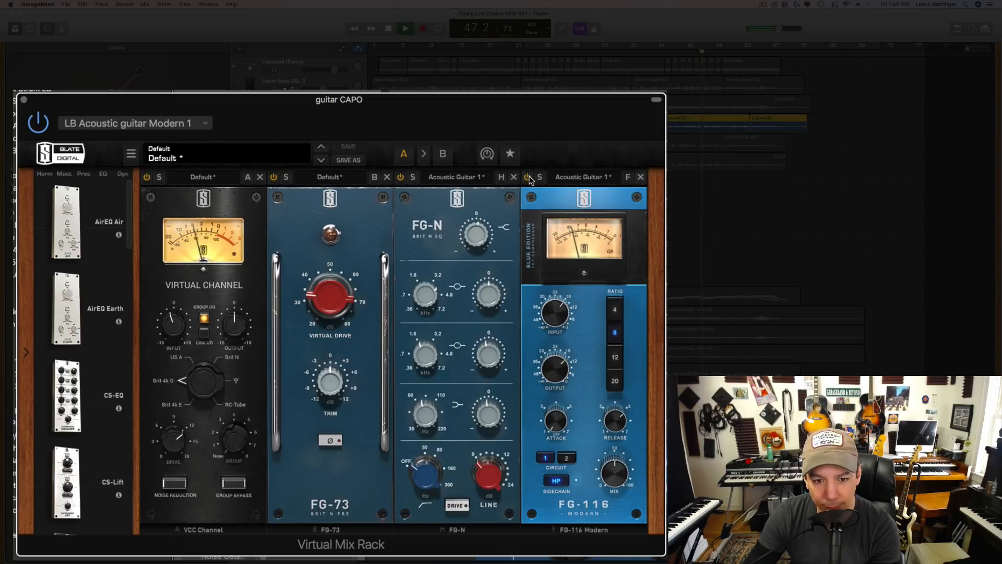
key(space)
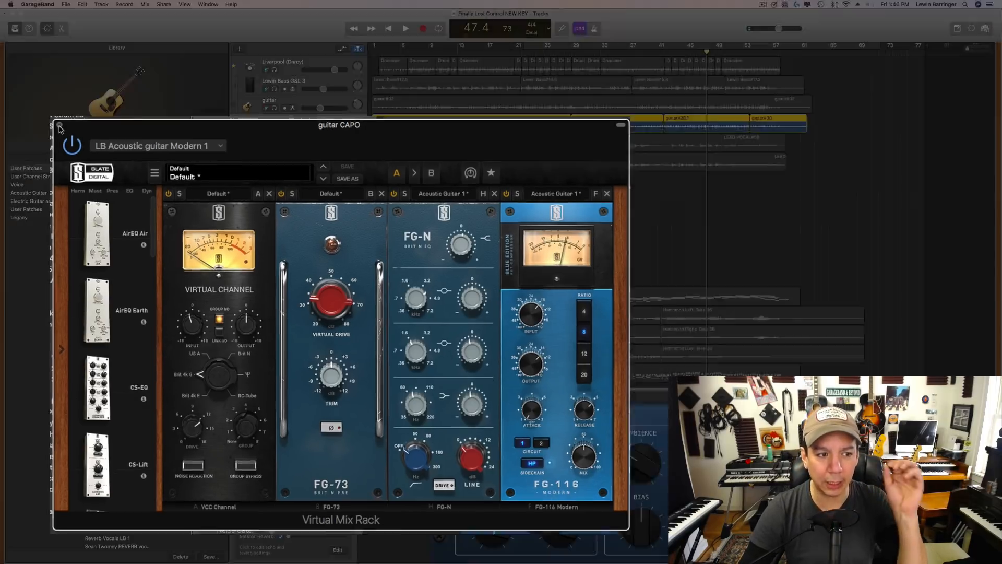
click(23, 100)
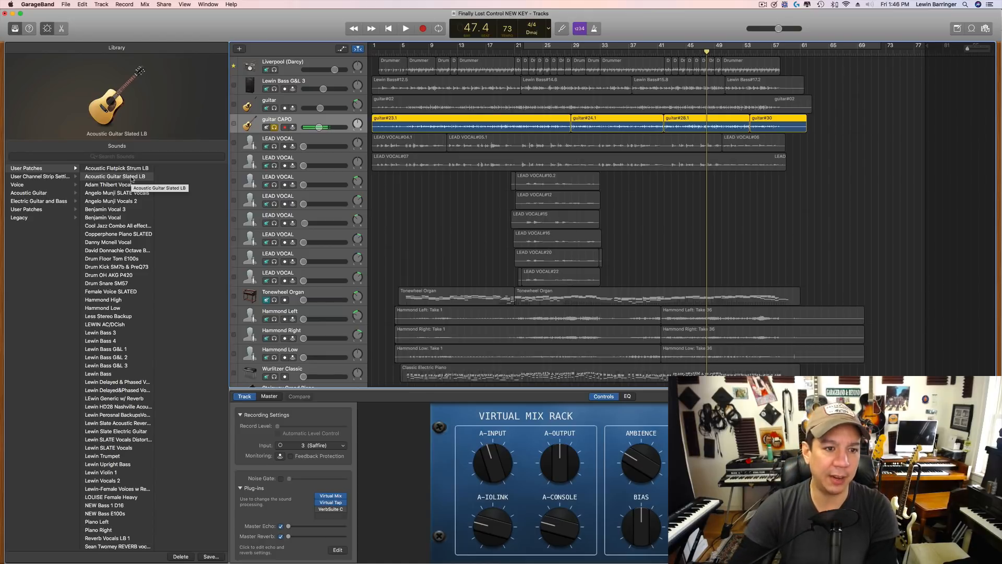
- Unsolo the guitar CAPO track and pan it to +16
click(274, 128)
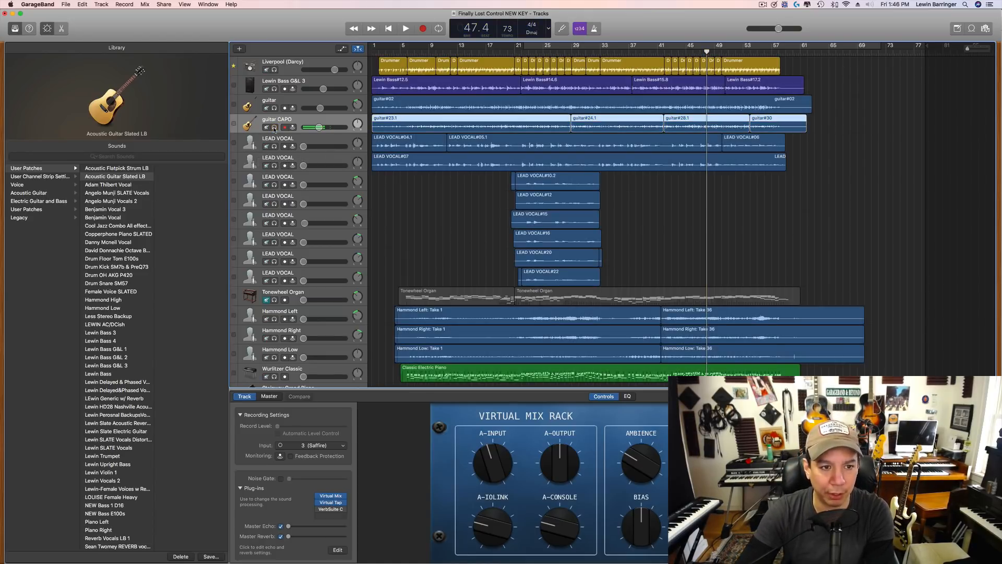
click(359, 127)
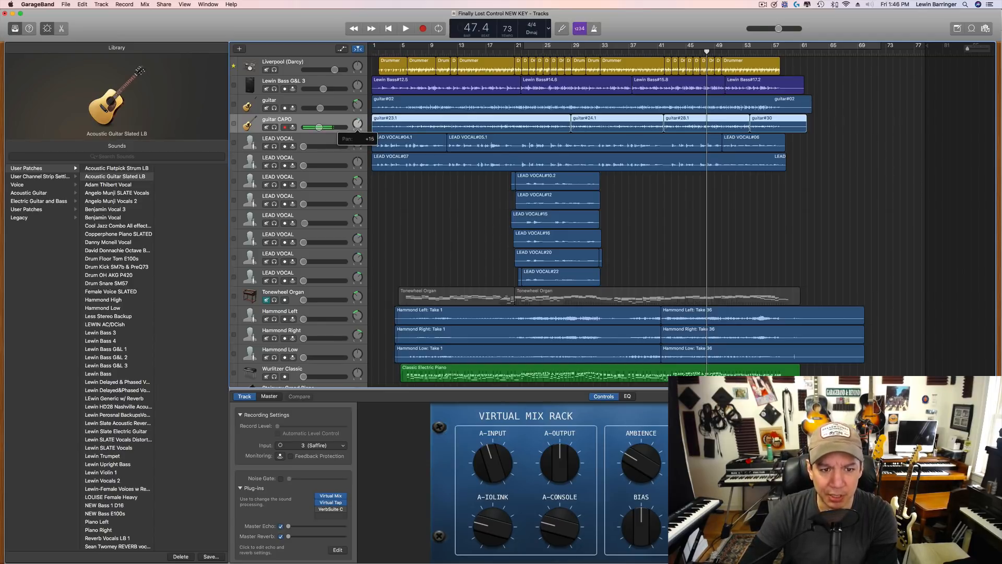
drag(358, 121, 357, 106)
- Set the guitar track's pan to -20 and the guitar CAPO track's pan to +20
double_click(359, 105)
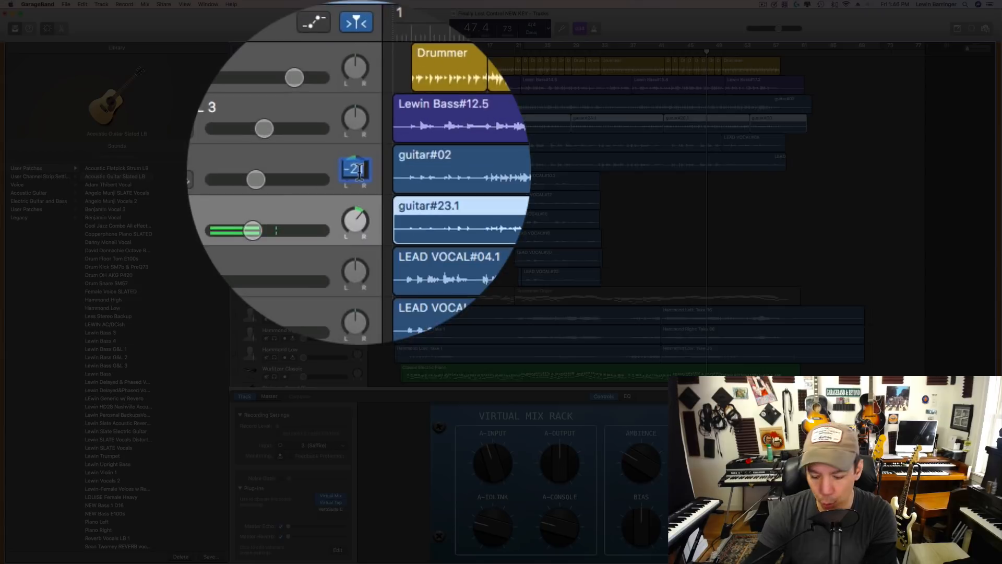
text(-20)
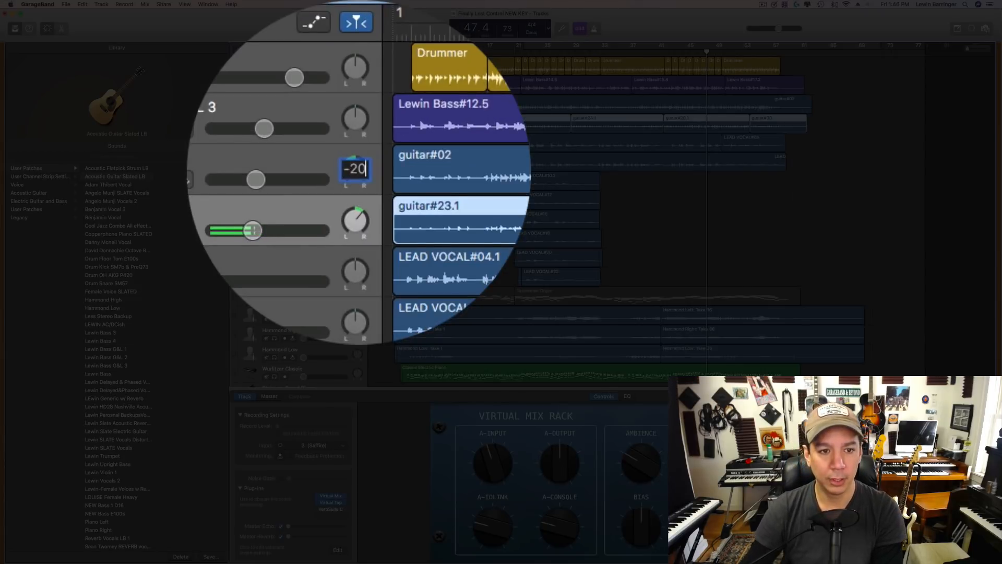
key(Return)
double_click(357, 172)
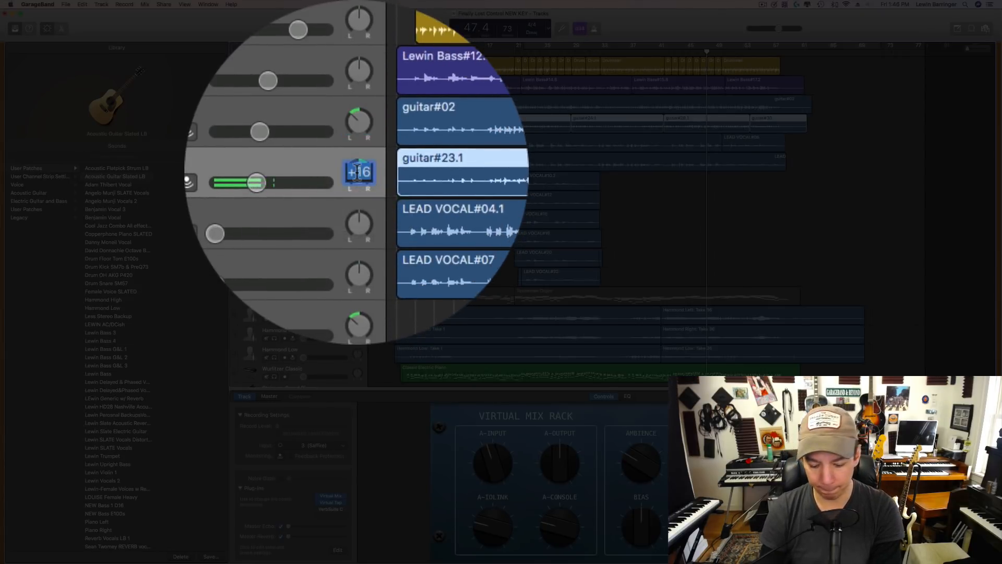
text(20)
key(Return)
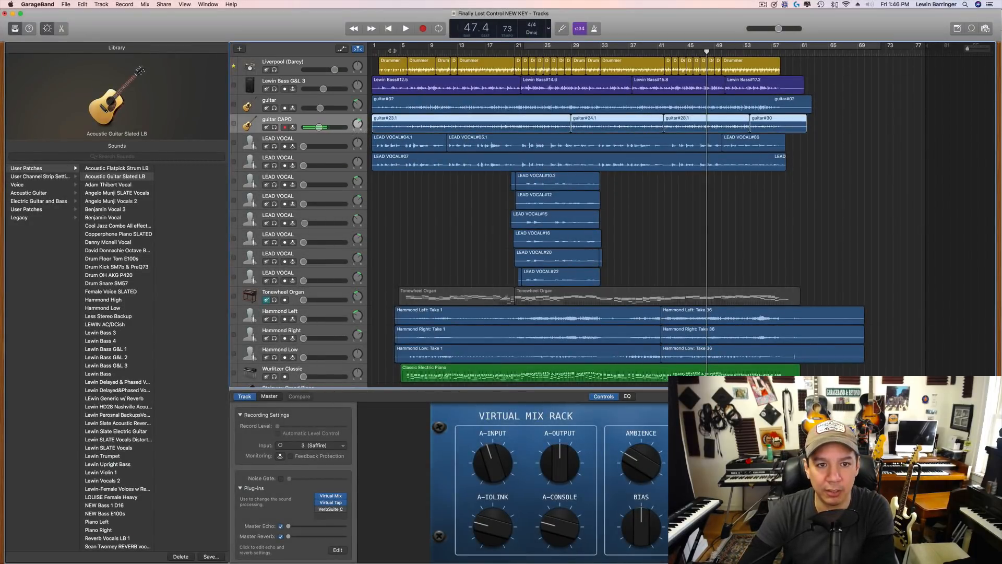
- Play the song from around bar 2 and rebalance the volumes of the guitar and guitar CAPO tracks against each other
click(380, 50)
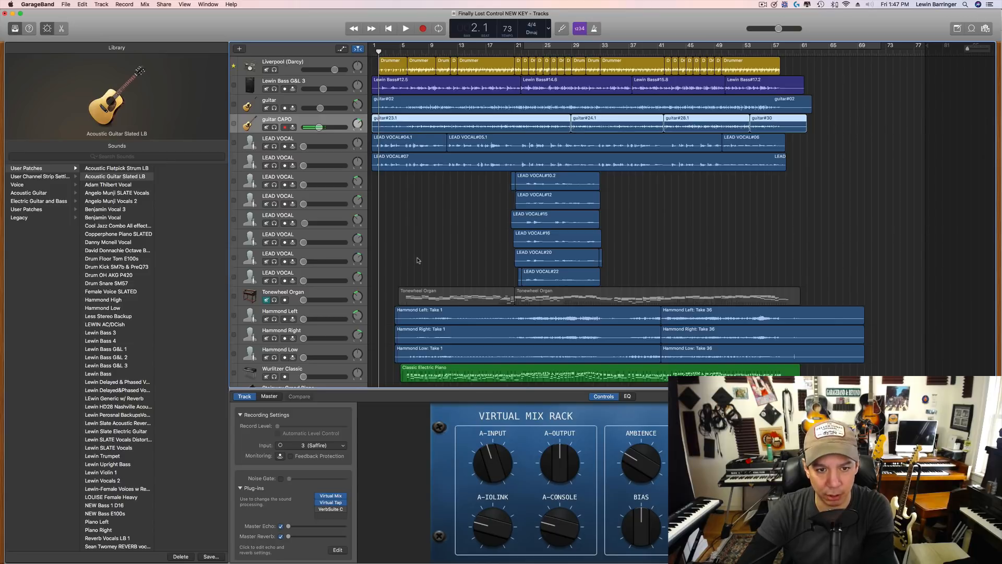
key(space)
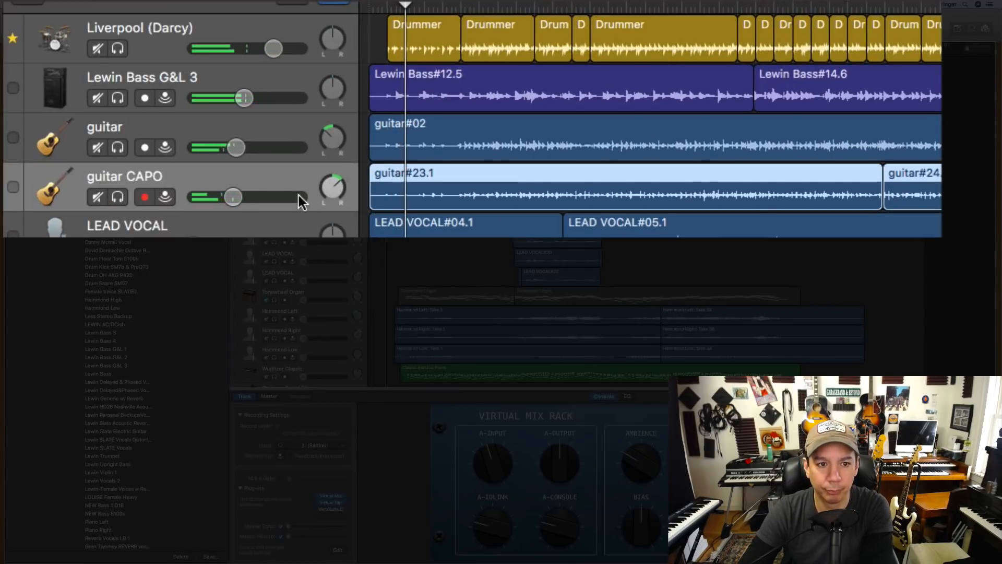
drag(238, 149, 249, 148)
drag(239, 196, 222, 202)
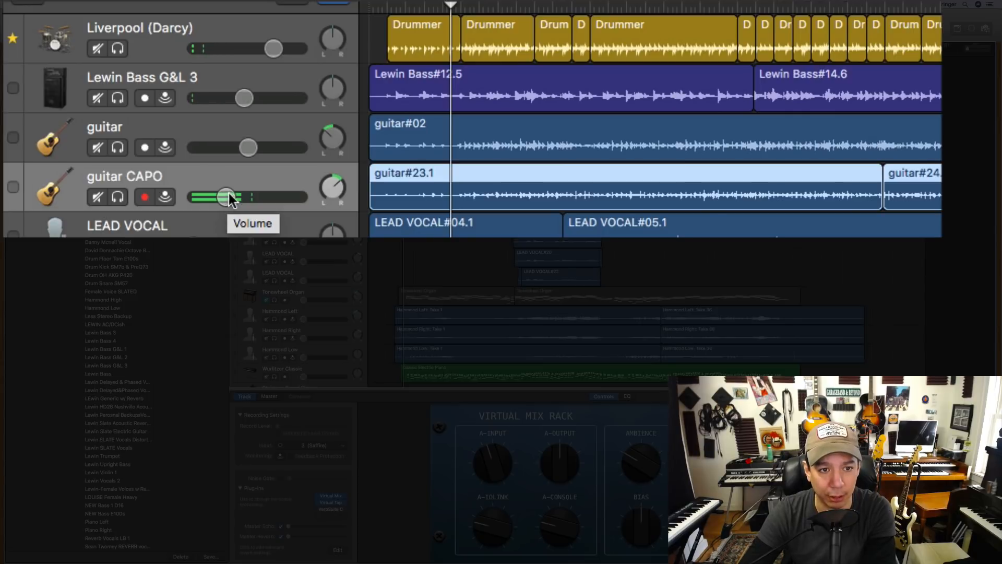
drag(226, 198, 236, 197)
drag(247, 148, 244, 148)
drag(237, 197, 249, 199)
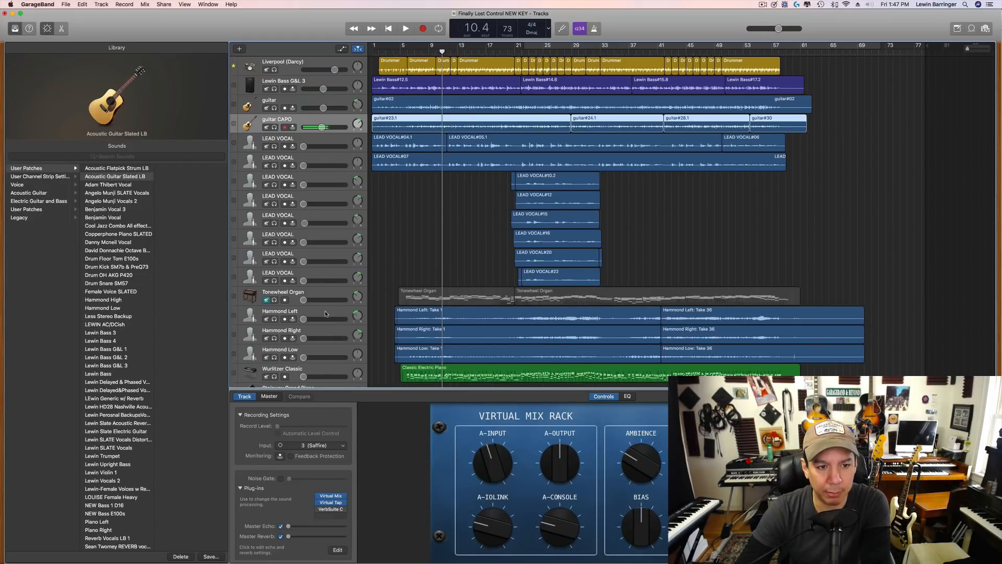
- Move the Hammond Left, Hammond Right, Hammond Low and Wurlitzer Classic tracks directly below guitar CAPO, in that order
drag(325, 313, 313, 142)
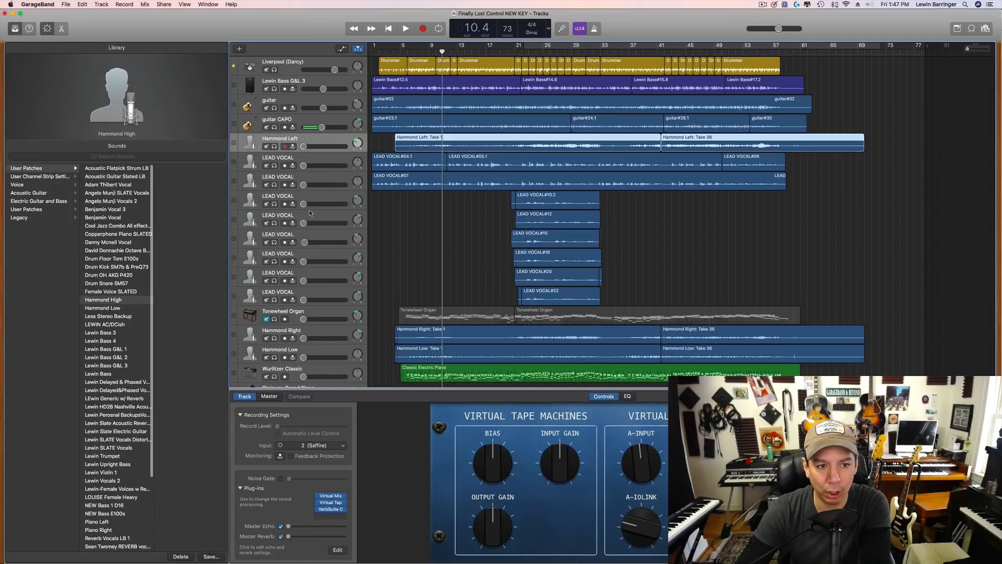
drag(323, 334, 330, 158)
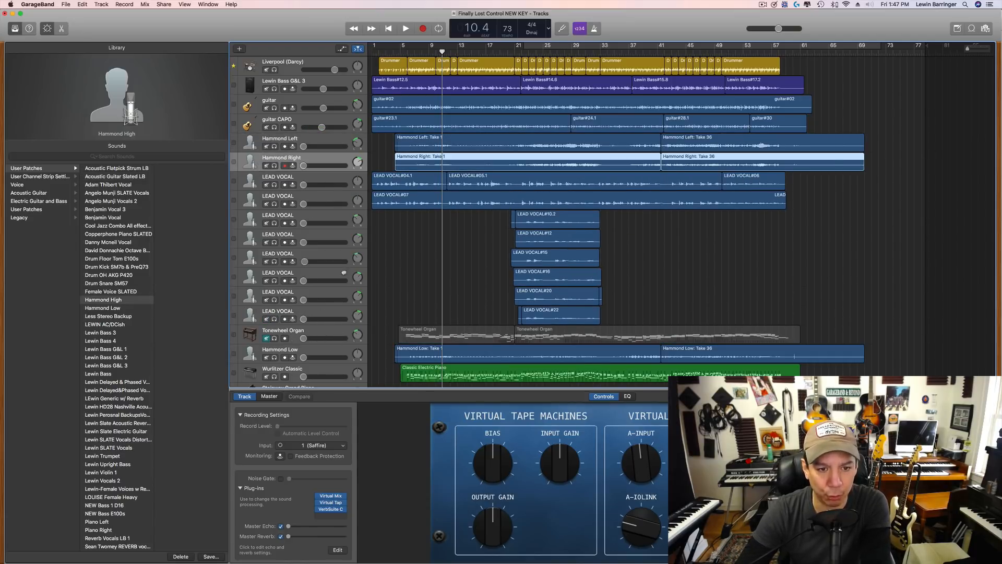
drag(340, 355, 345, 183)
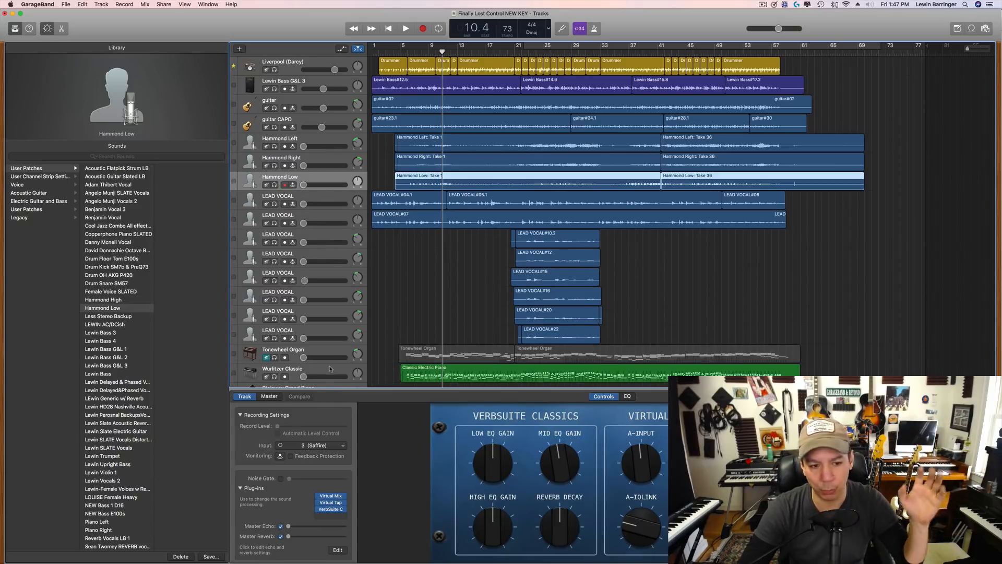
drag(332, 372, 341, 194)
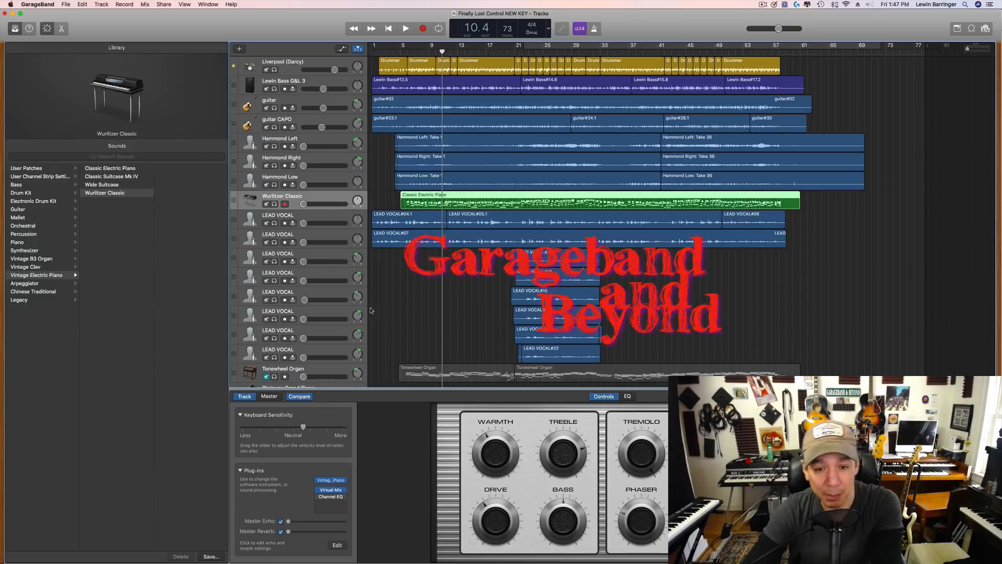
- Move the Clean Echoes track and the unmuted Stadium Spread track directly below Wurlitzer Classic
scroll(373, 312, down, 5)
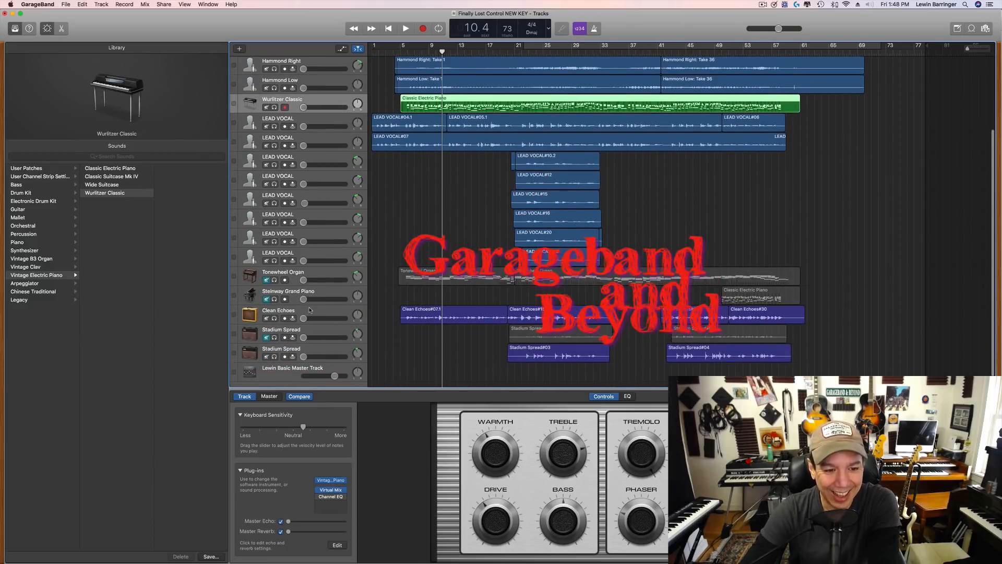
drag(331, 311, 331, 112)
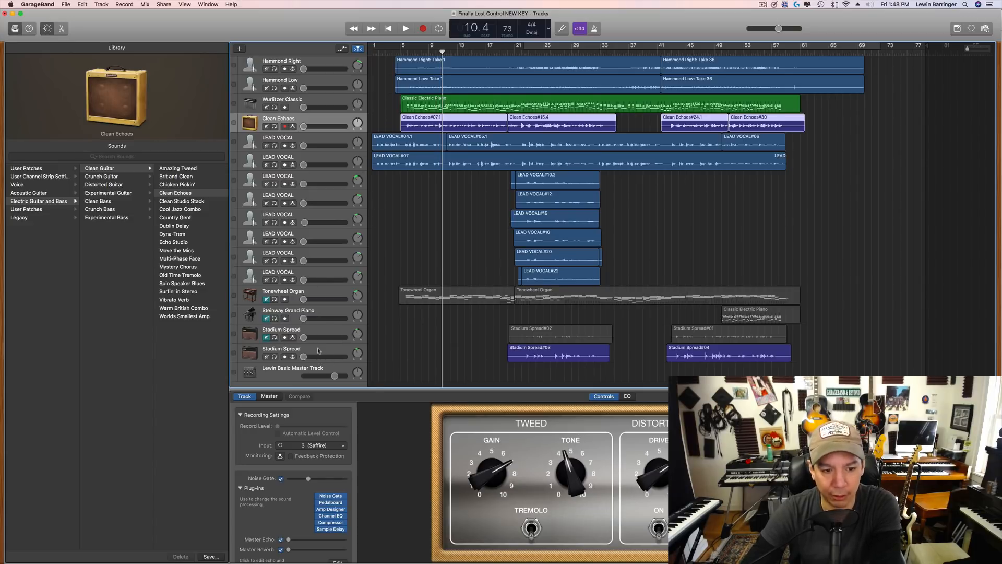
drag(325, 350, 336, 135)
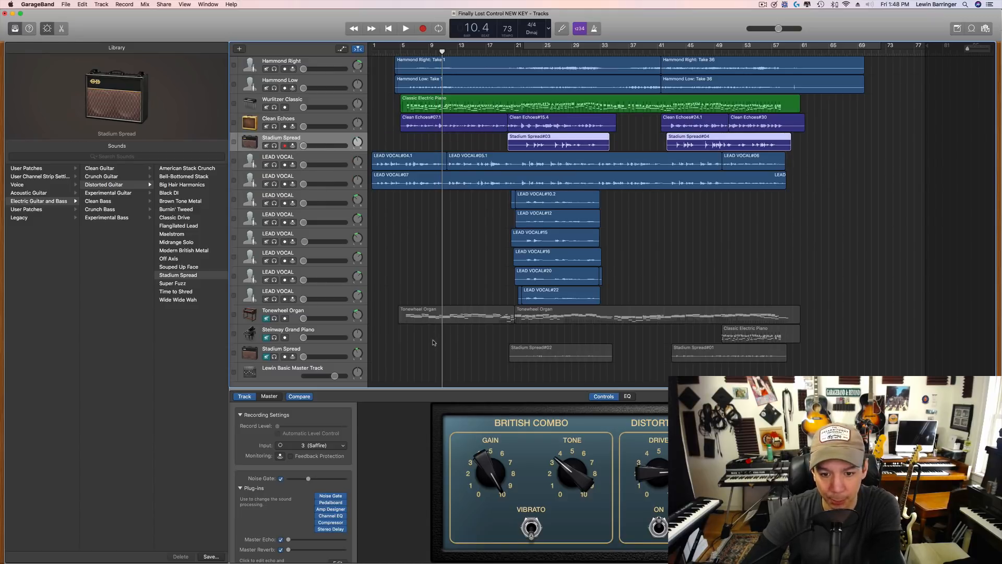
- Delete the muted Steinway Grand Piano and Stadium Spread tracks together with their regions and automation data
click(326, 333)
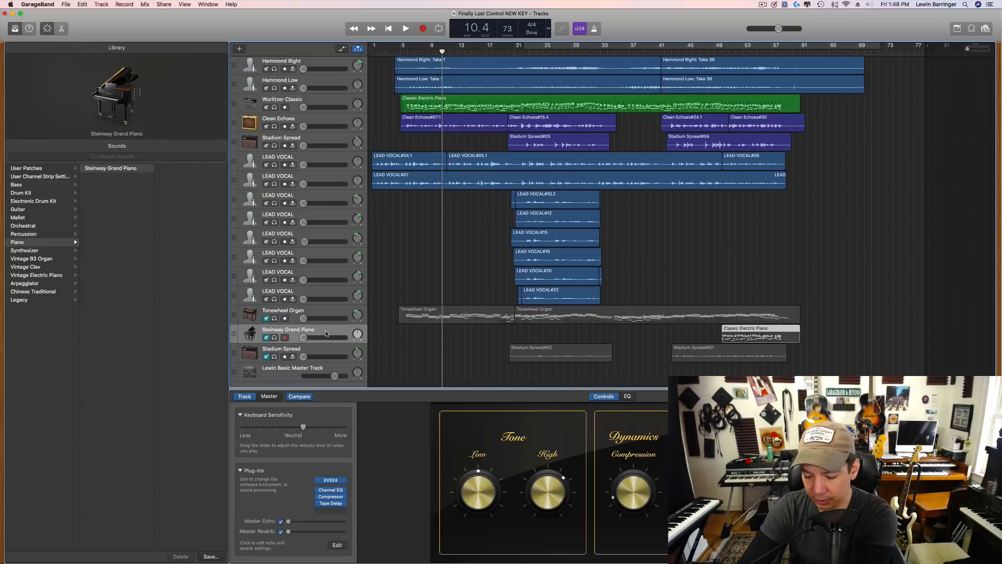
key(super+BackSpace)
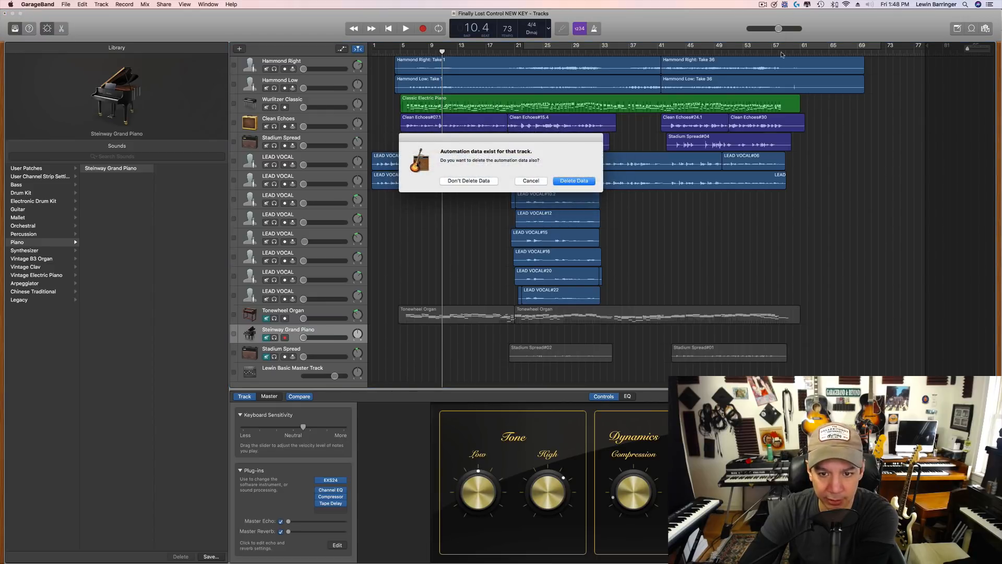
click(574, 181)
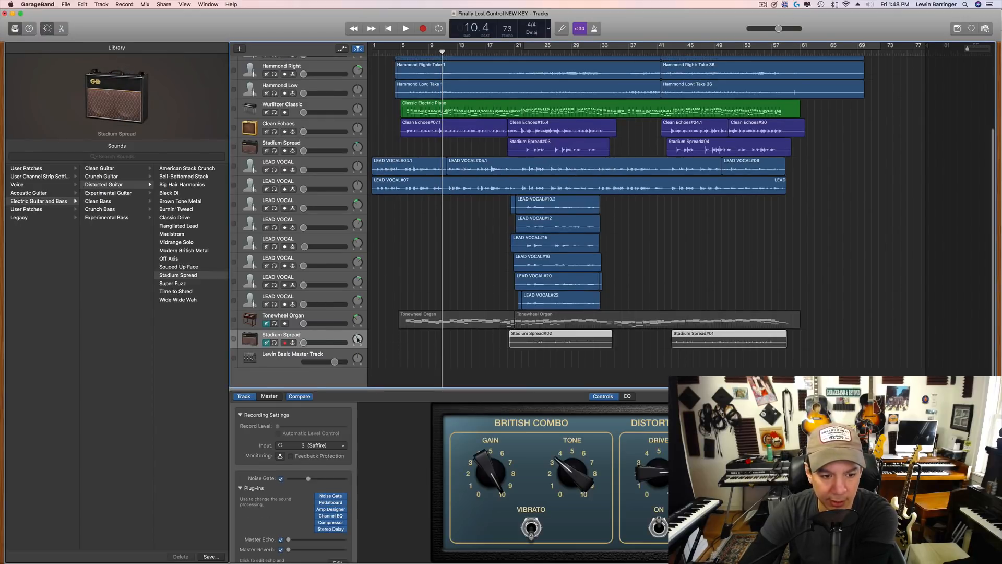
key(Delete)
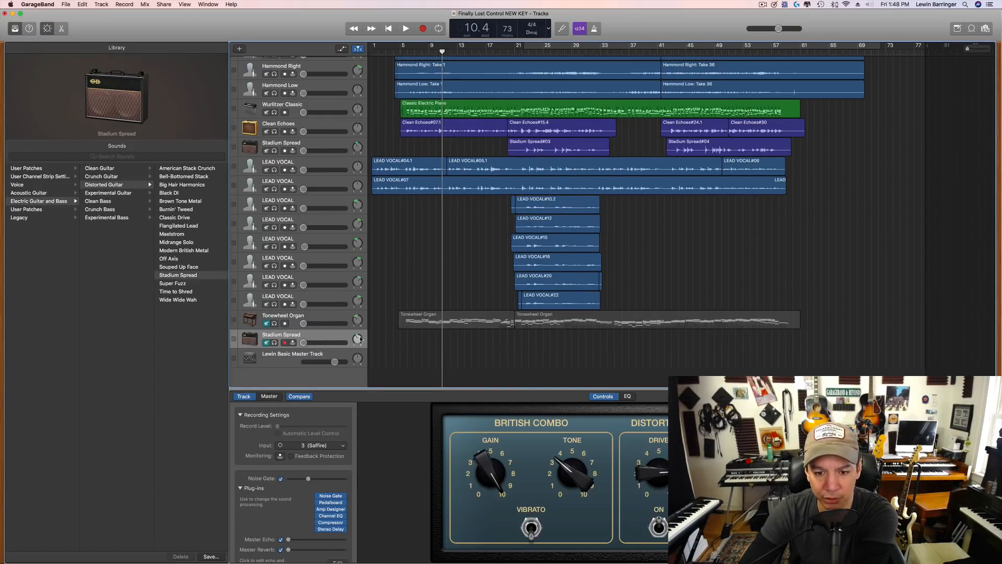
key(super+BackSpace)
click(573, 181)
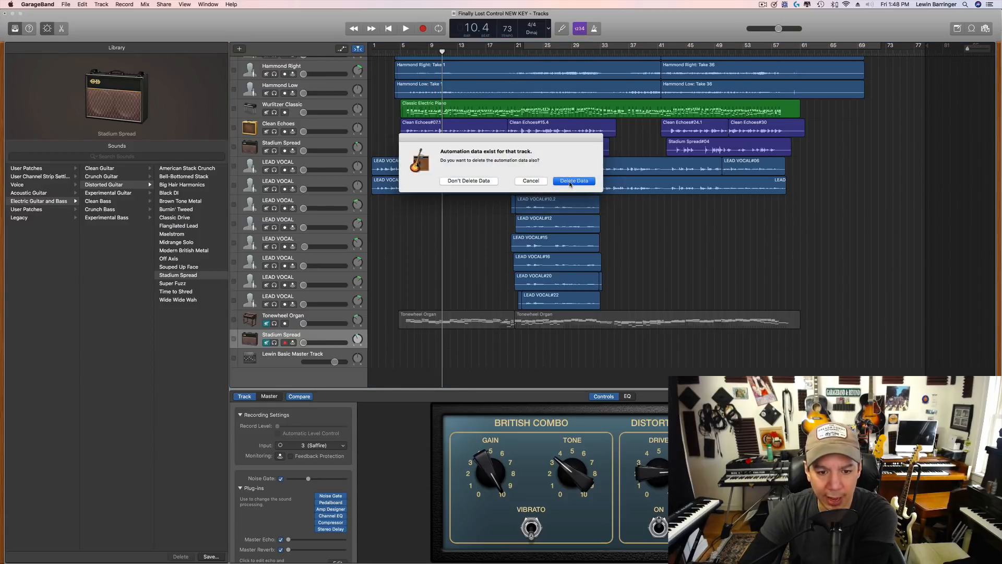
scroll(383, 150, up, 5)
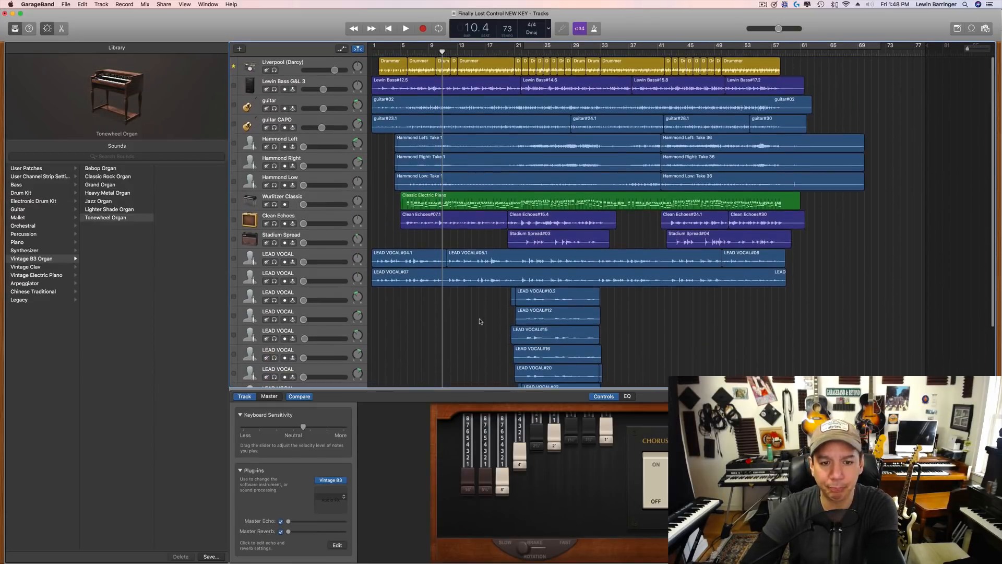
- Play from around bar 6, bring up the Hammond Low track's volume, and solo it to fine-tune its level
click(330, 143)
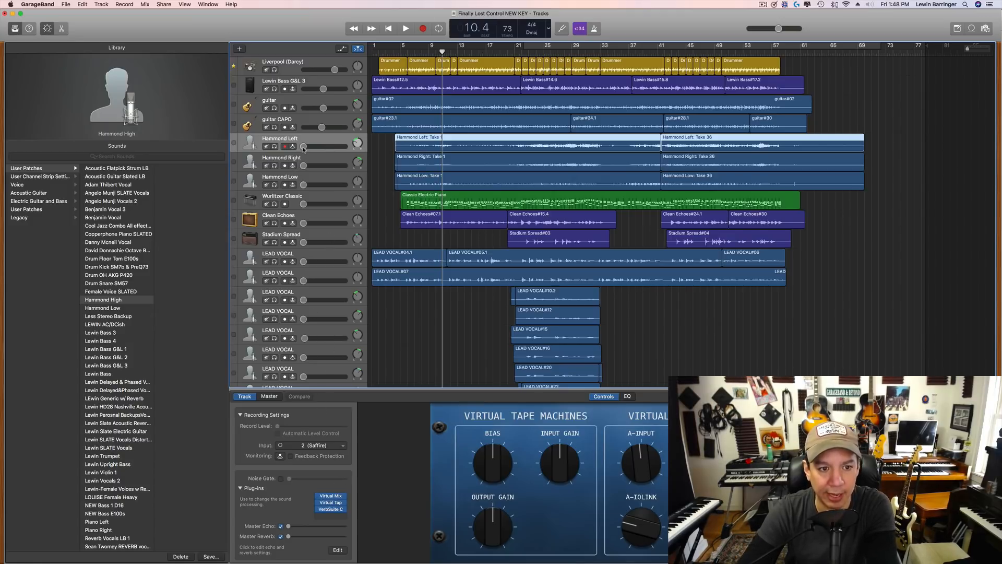
key(space)
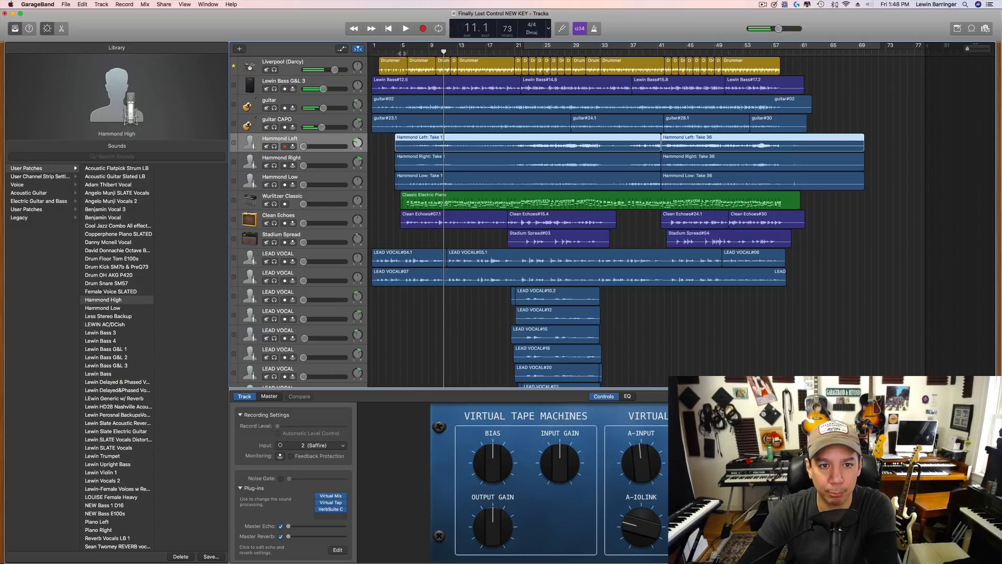
click(407, 53)
key(space)
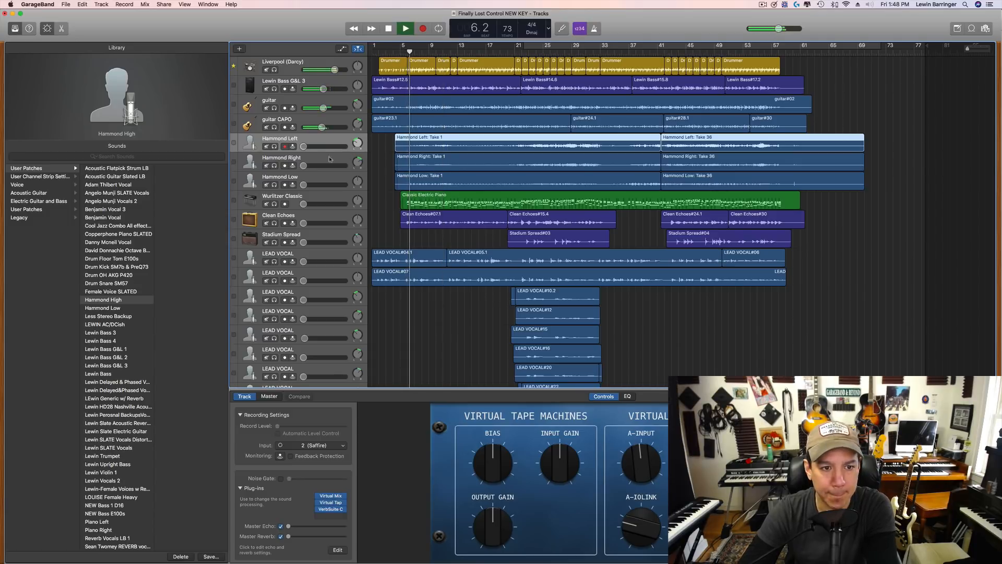
drag(303, 185, 325, 185)
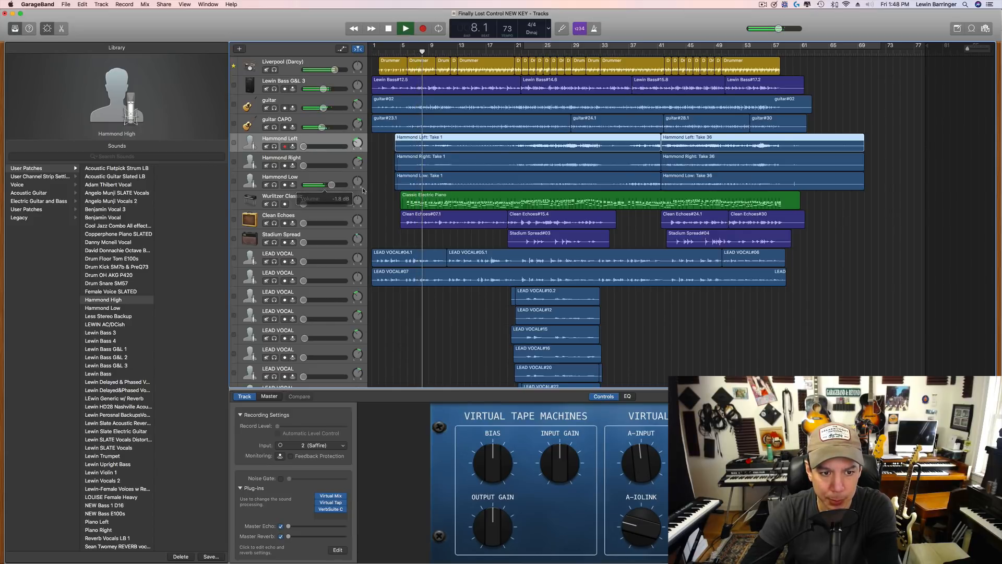
click(292, 188)
key(s)
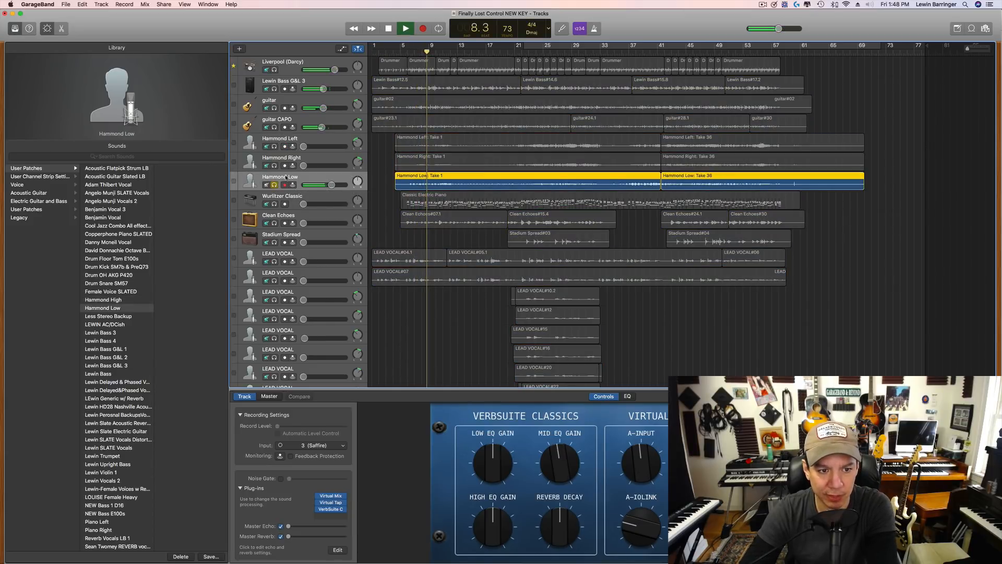
drag(324, 185, 323, 185)
key(space)
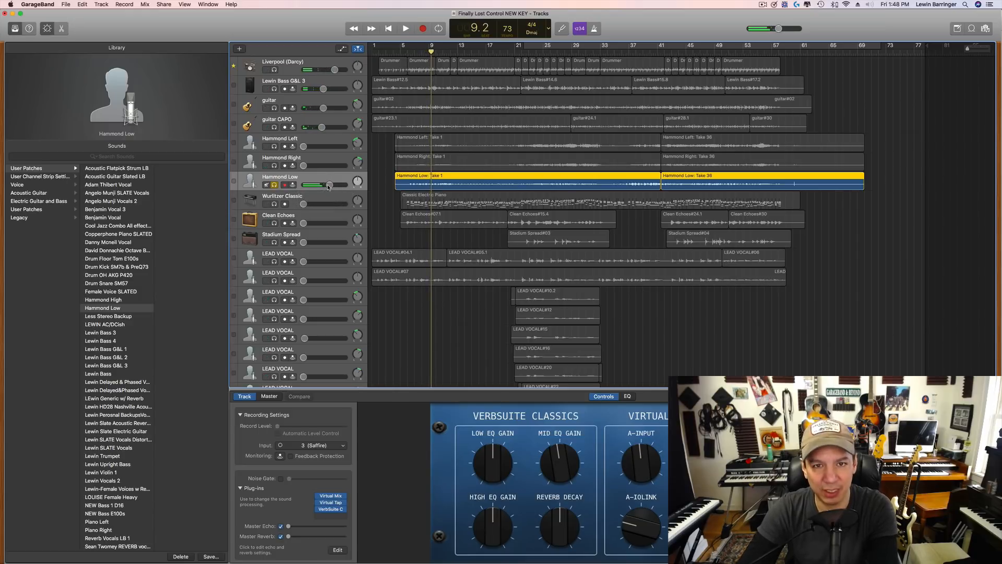
- Solo Hammond Right and Hammond Left together with Hammond Low and balance the three organ volumes during playback
click(274, 166)
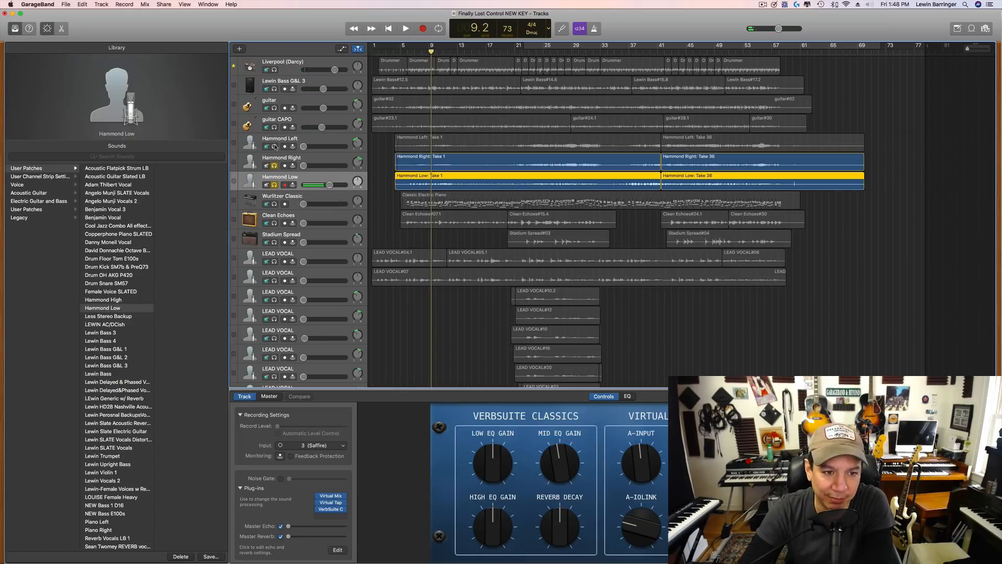
click(274, 146)
key(space)
drag(303, 166, 313, 186)
key(space)
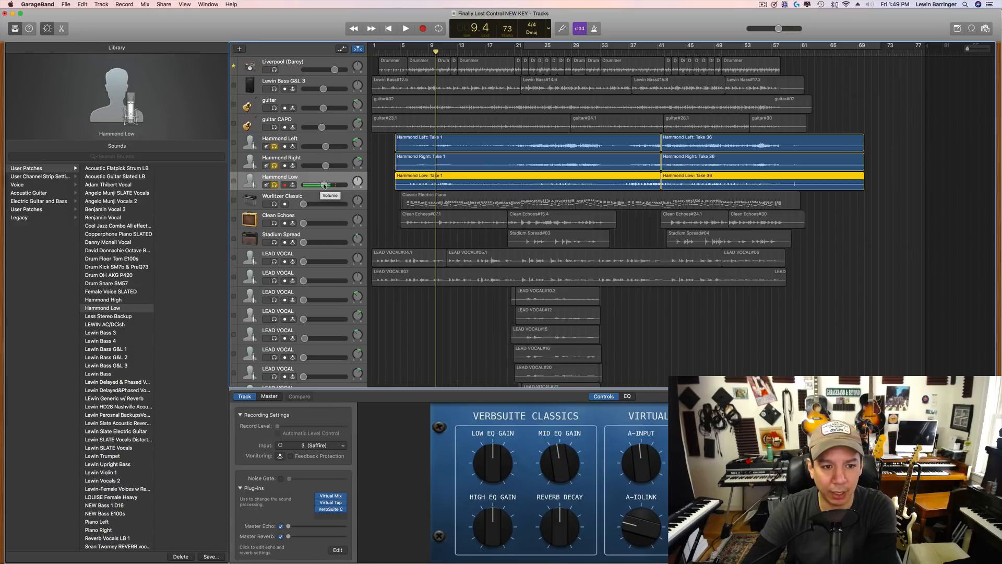
drag(324, 185, 326, 185)
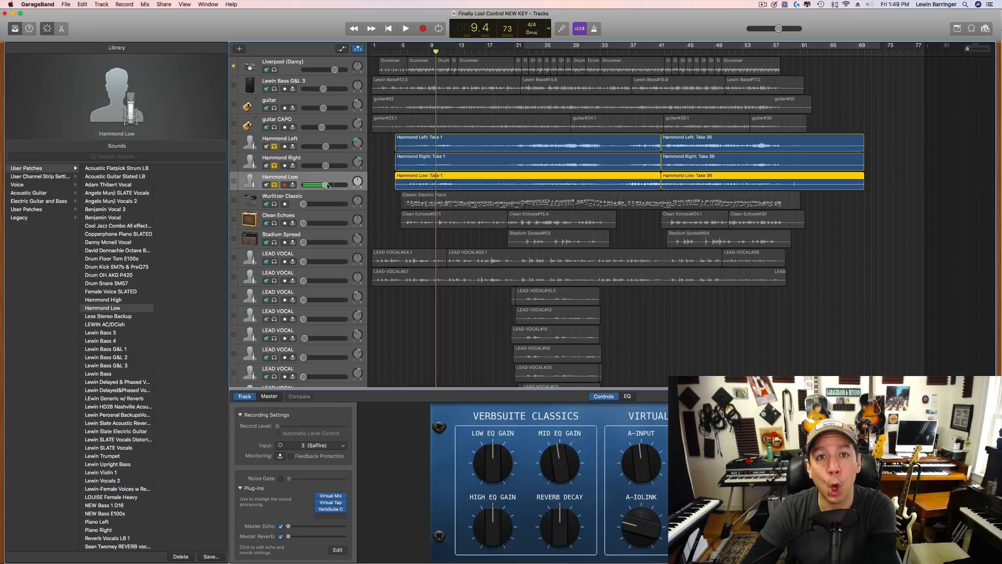
drag(326, 146, 327, 184)
key(space)
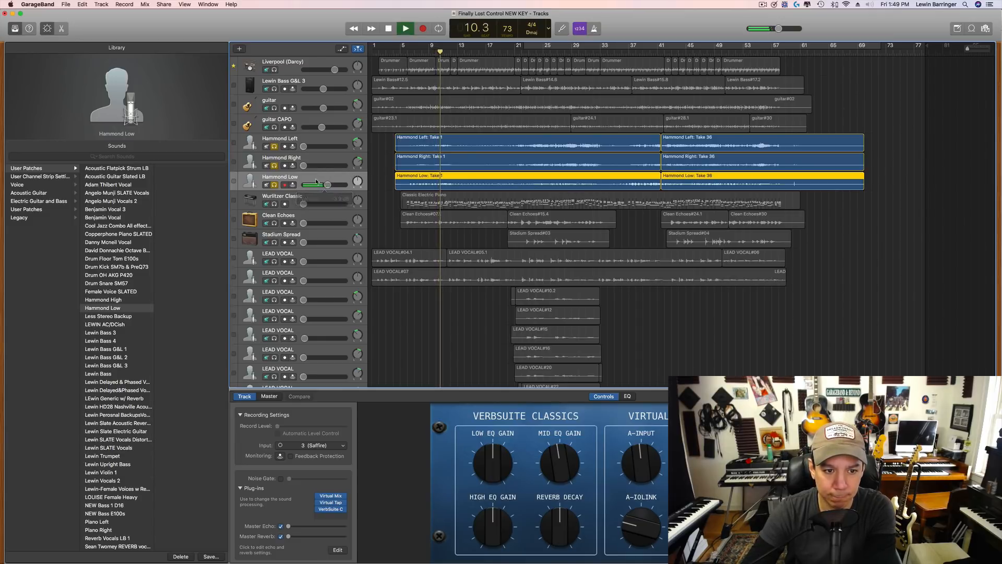
- Open the Hammond Low track's Virtual Mix Rack and move its window clear of the Hammond track controls
mouse_move(319, 512)
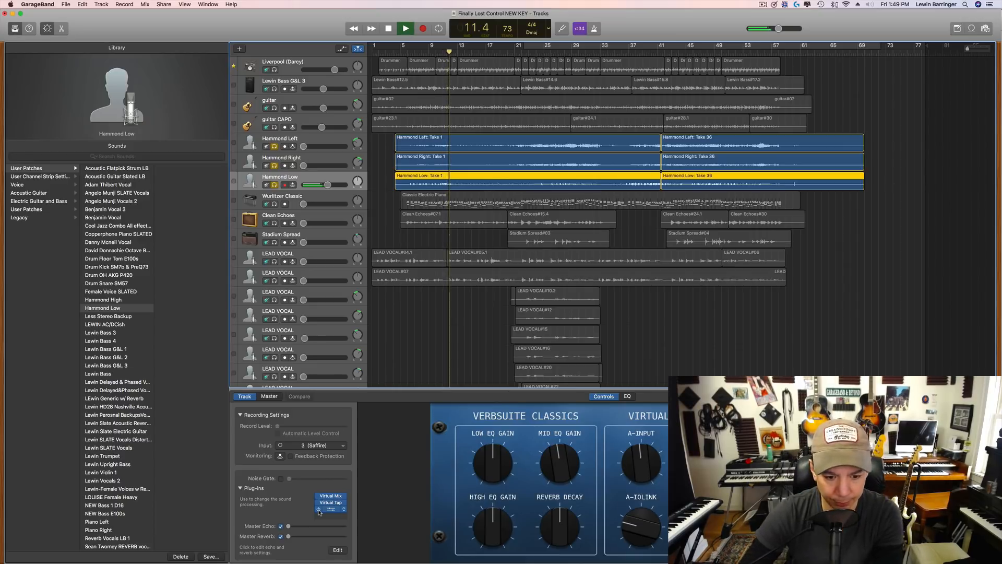
click(334, 496)
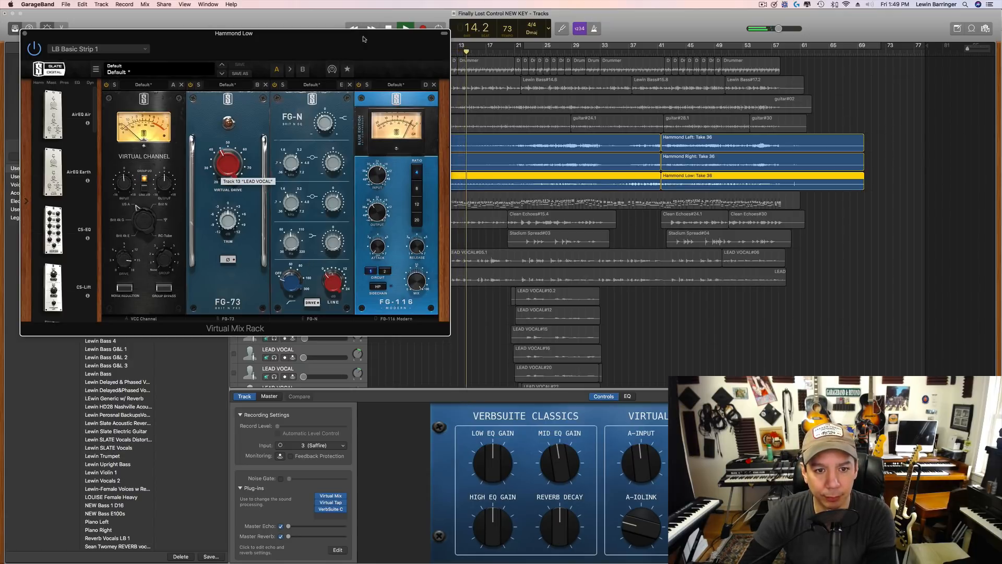
key(space)
drag(364, 39, 364, 308)
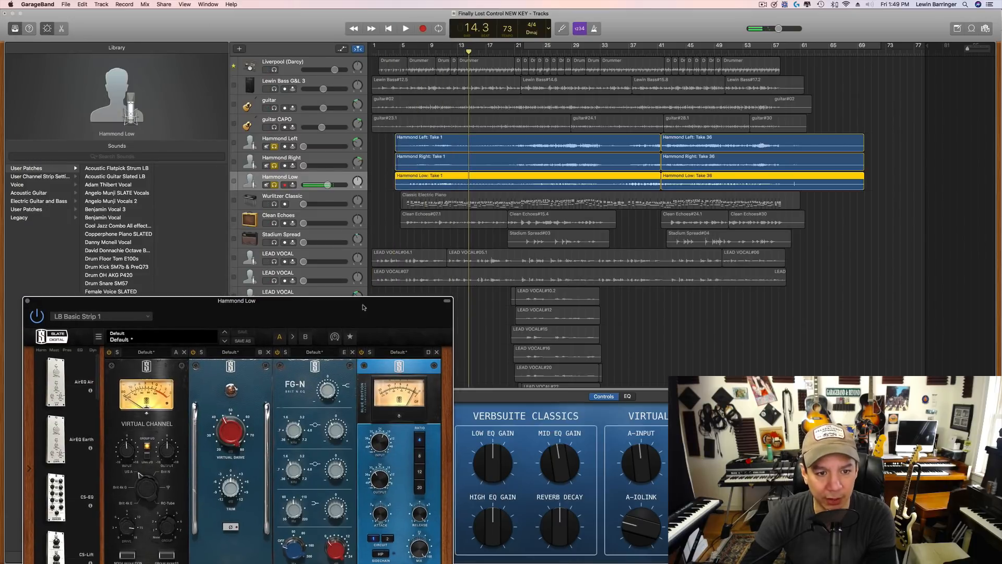
key(space)
key(space)
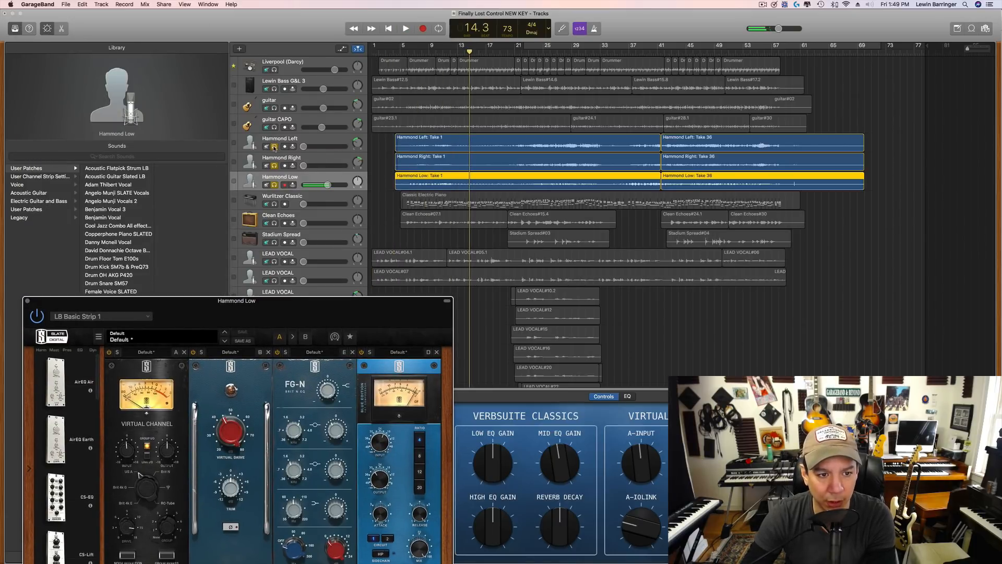
- Unsolo the three Hammond tracks and lower their volumes to sit in the full mix, with Hammond Right at about -12.8 dB
drag(274, 147, 316, 185)
key(space)
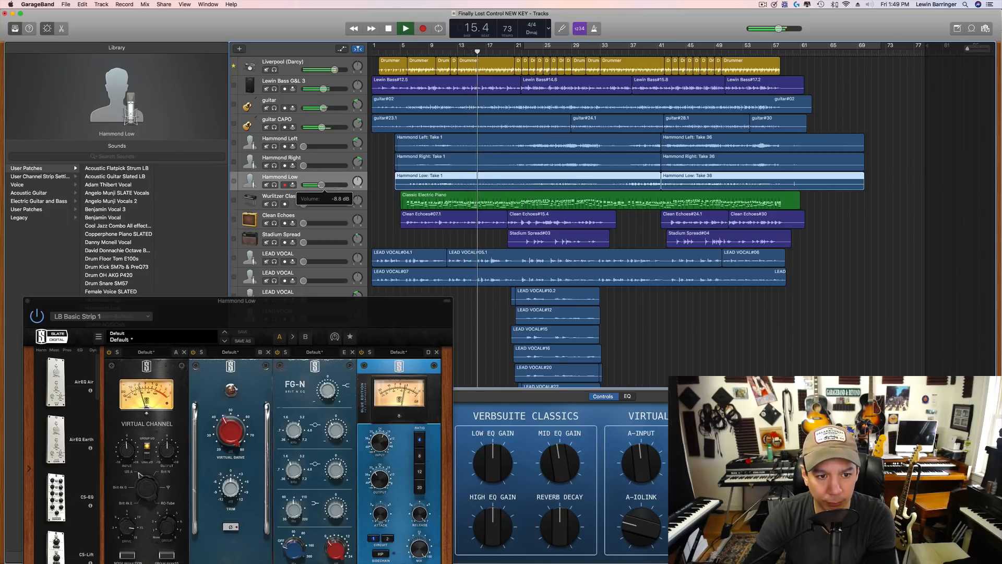
mouse_move(321, 184)
mouse_down()
mouse_move(303, 165)
mouse_move(318, 166)
mouse_move(318, 146)
mouse_move(319, 165)
mouse_up()
click(330, 160)
click(319, 147)
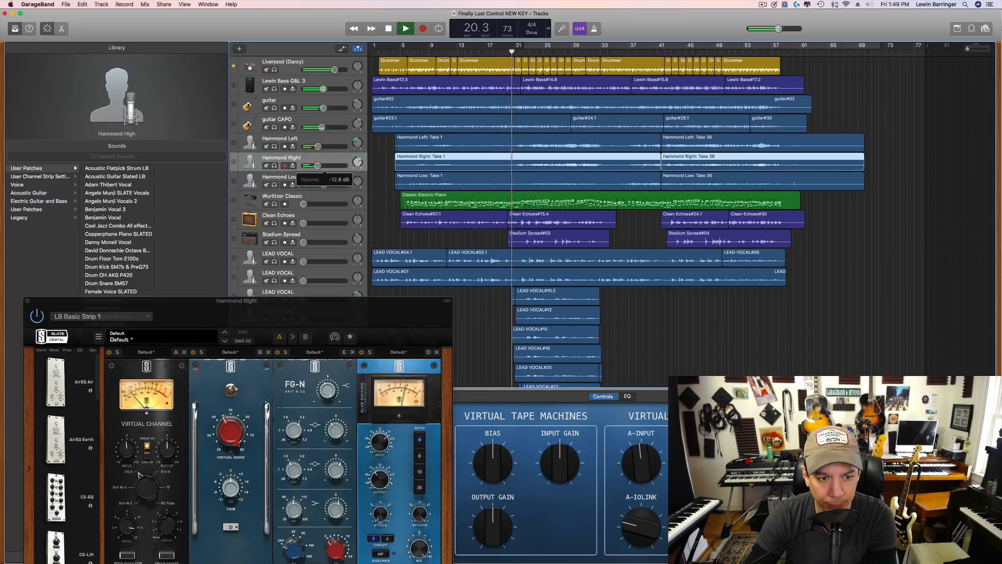
drag(319, 147, 319, 146)
click(316, 167)
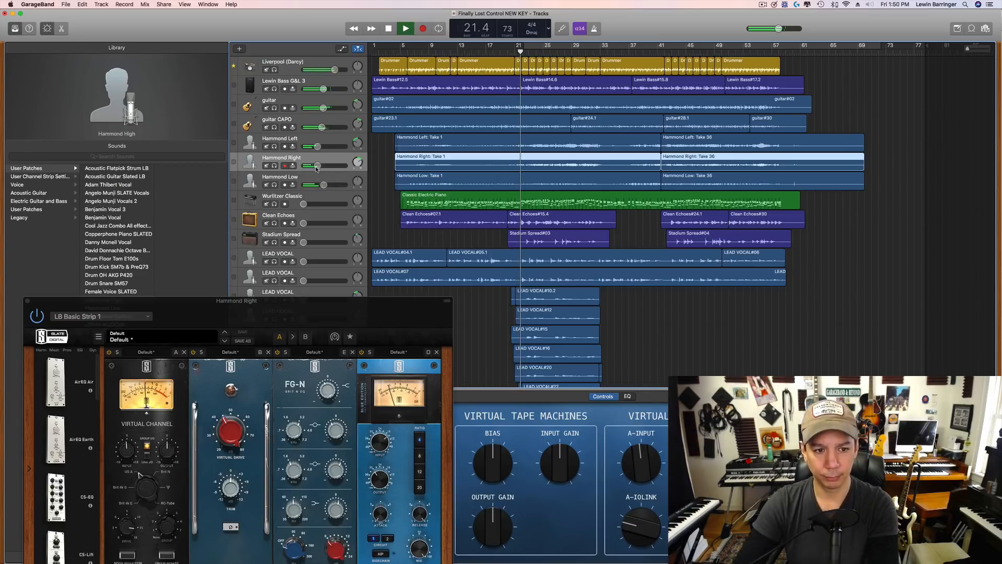
key(space)
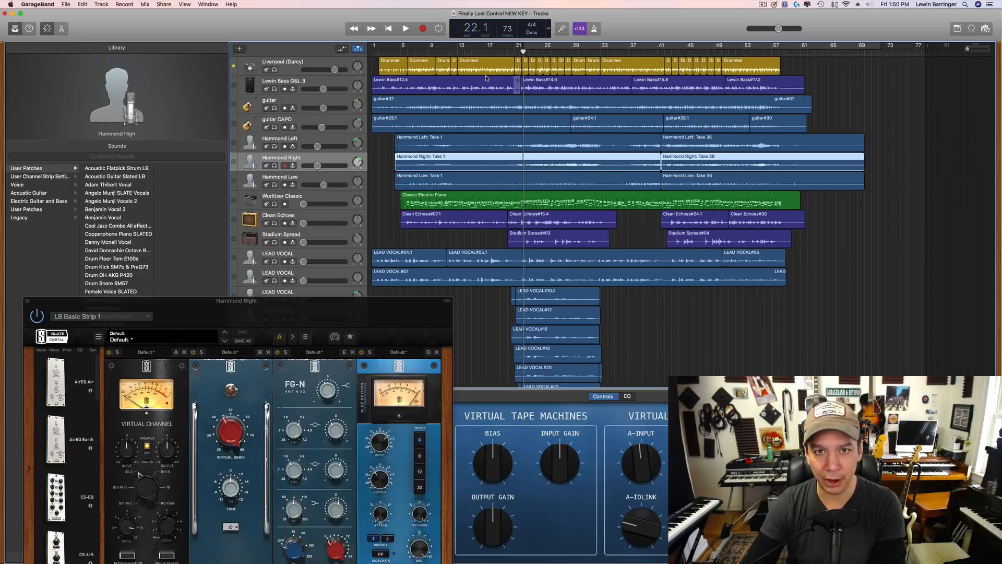
- Play the mix from about bar 22 and fine-tune the volumes of Hammond Left, Hammond Right and Hammond Low
key(space)
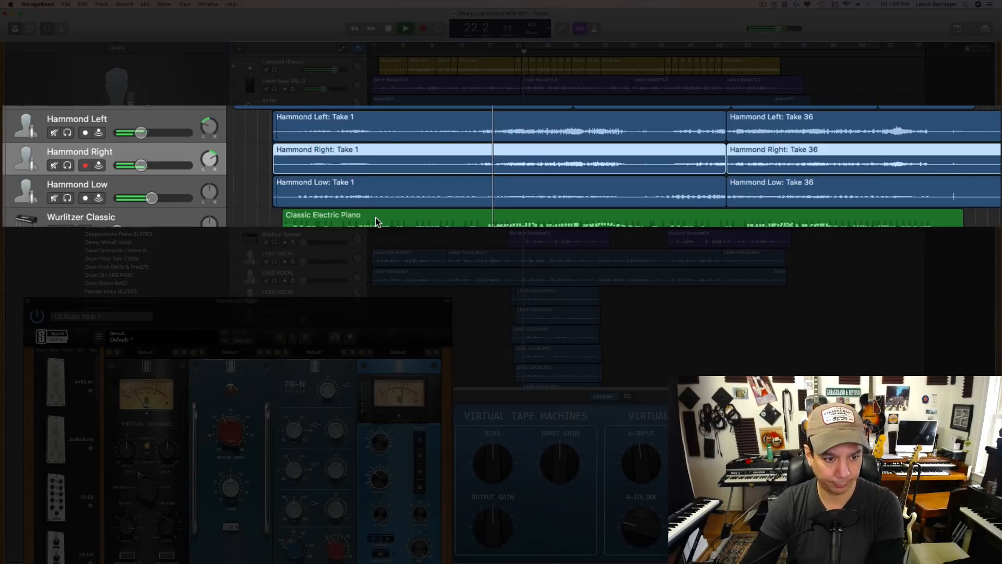
click(141, 136)
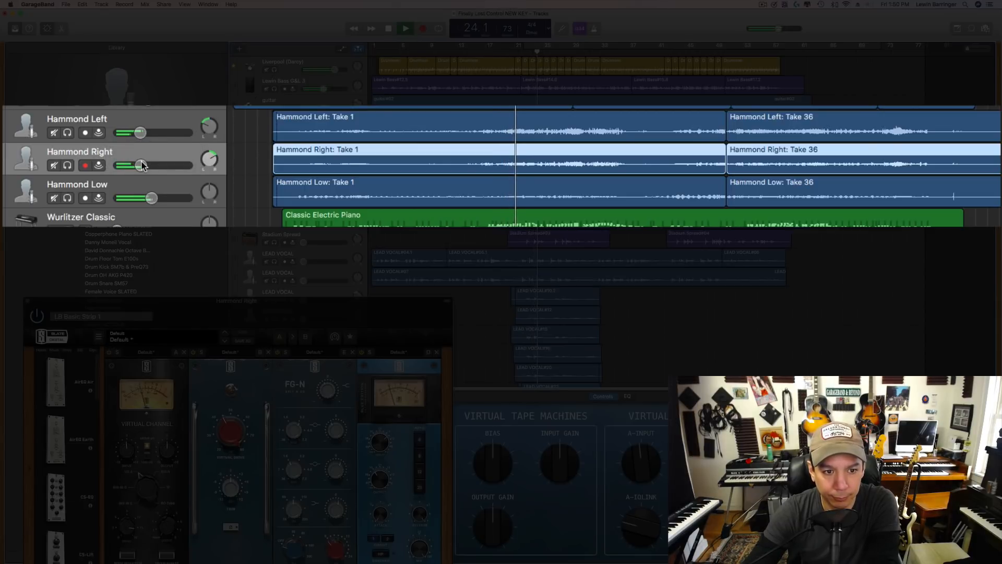
click(141, 166)
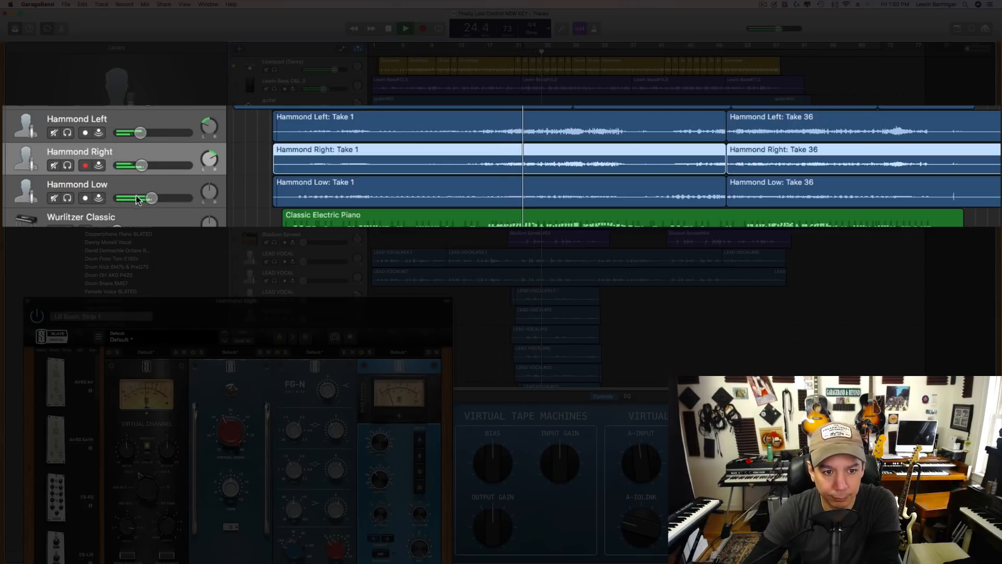
drag(151, 198, 145, 133)
- Check the Hammond Left and Right panning, set Hammond Right's pan to +30, and close its Virtual Mix Rack
click(208, 127)
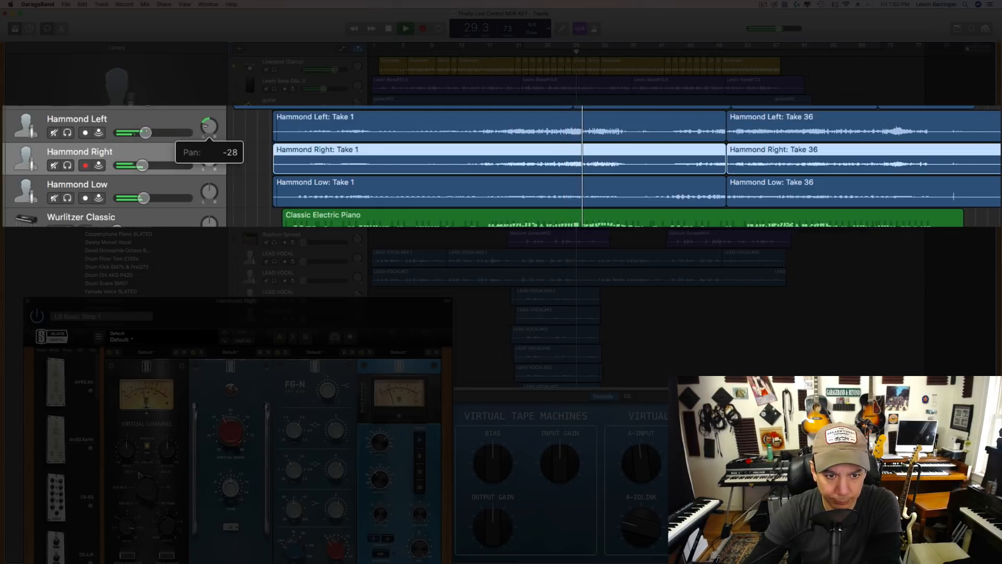
click(211, 160)
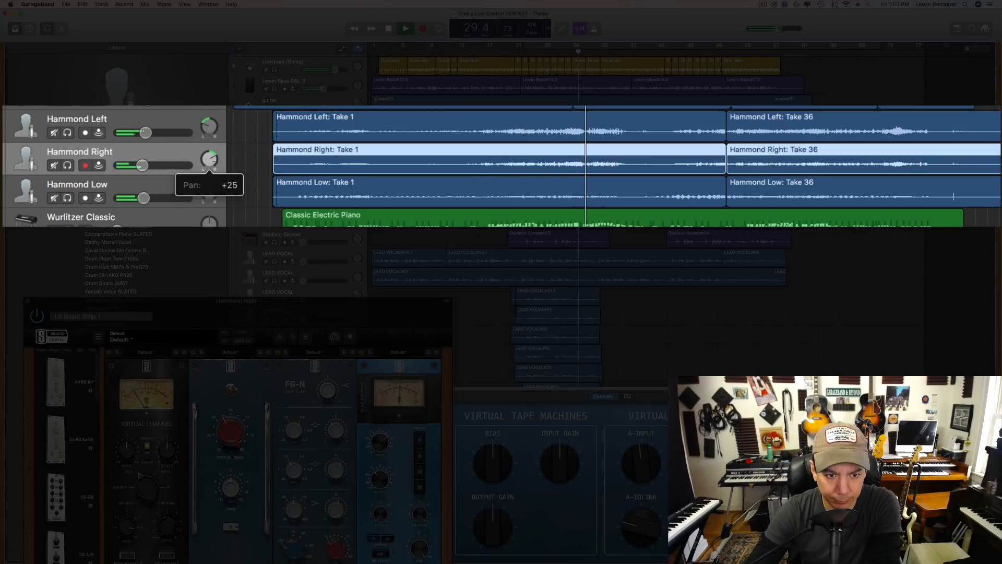
double_click(211, 160)
text(30)
key(Return)
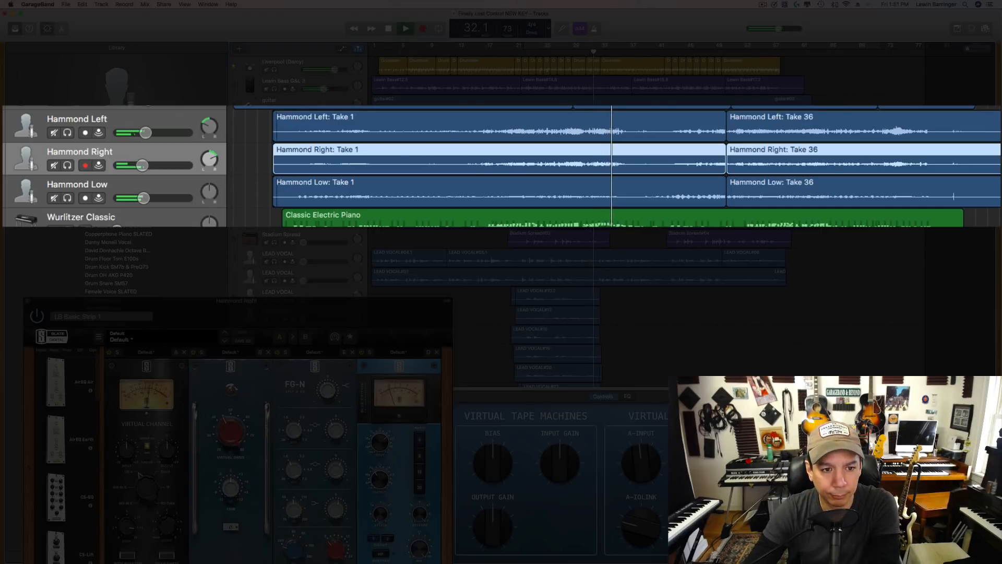
key(space)
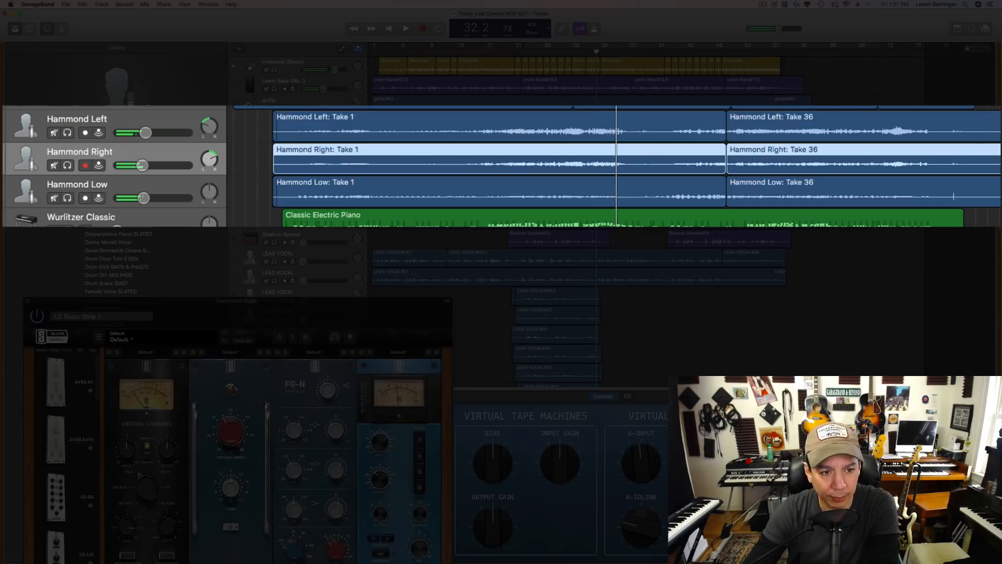
click(26, 304)
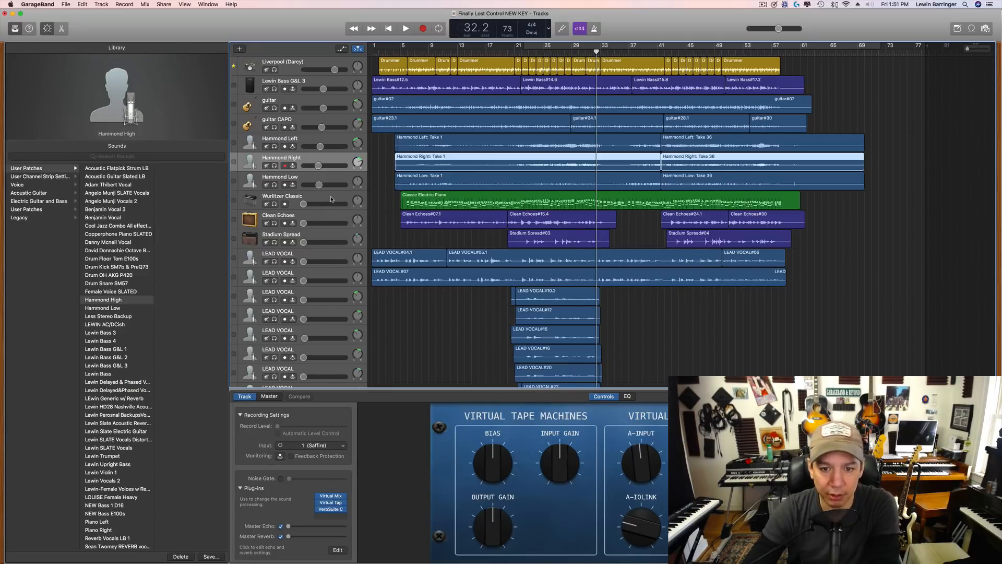
- Move the playhead to about bar 6 and open the Wurlitzer Classic track's Virtual Mix Rack, moving its window clear of the track controls
click(331, 199)
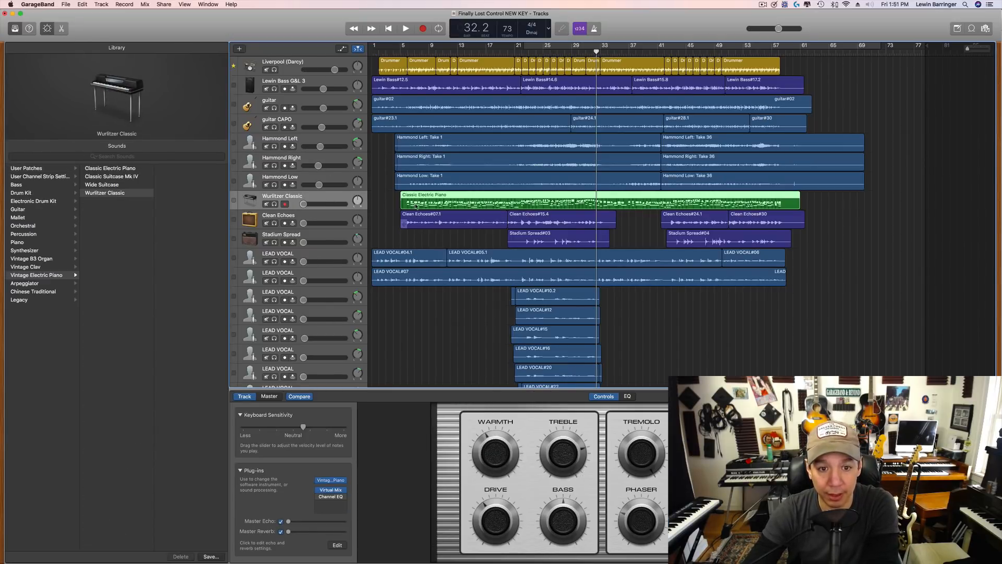
click(407, 54)
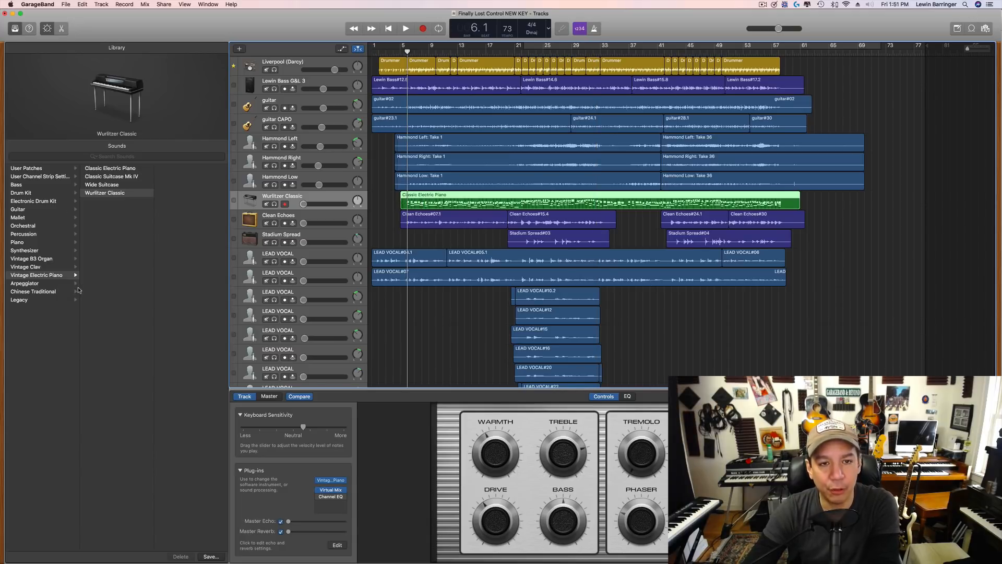
click(335, 491)
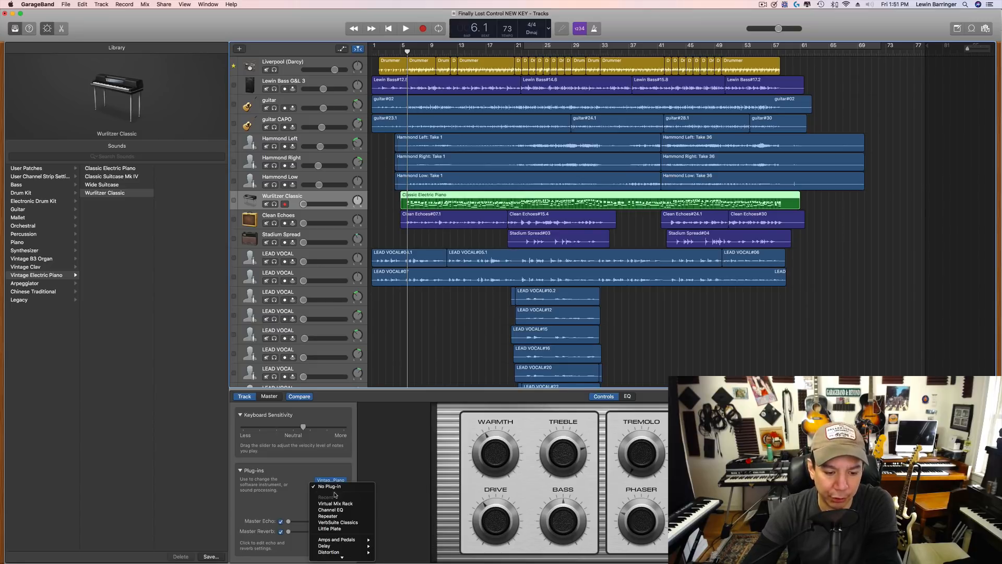
click(421, 446)
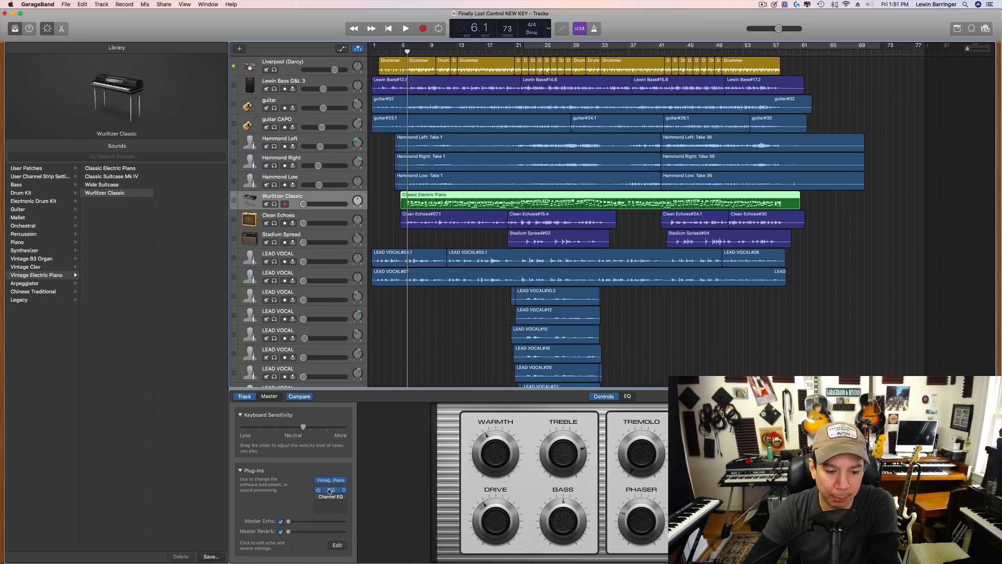
click(329, 491)
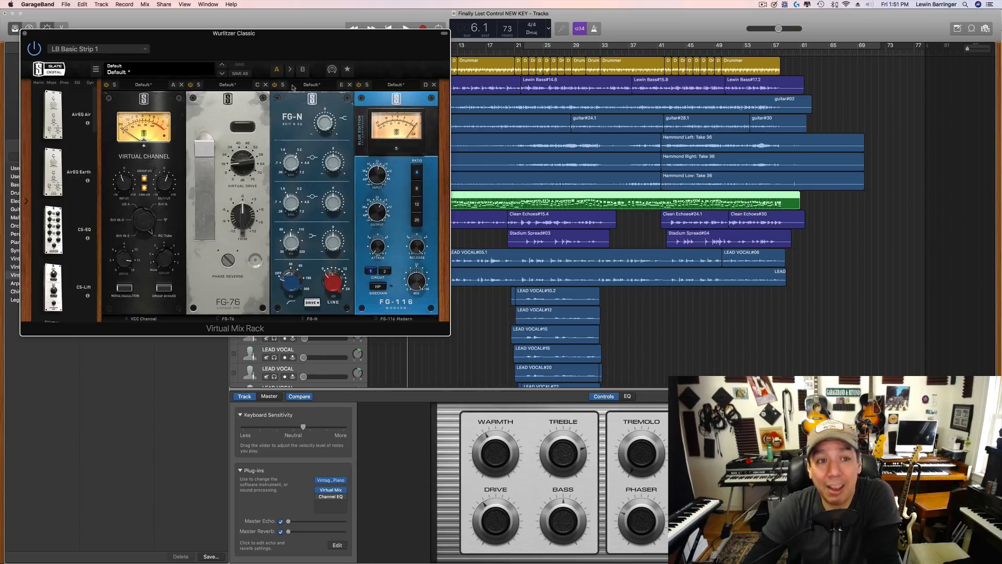
drag(304, 30, 724, 216)
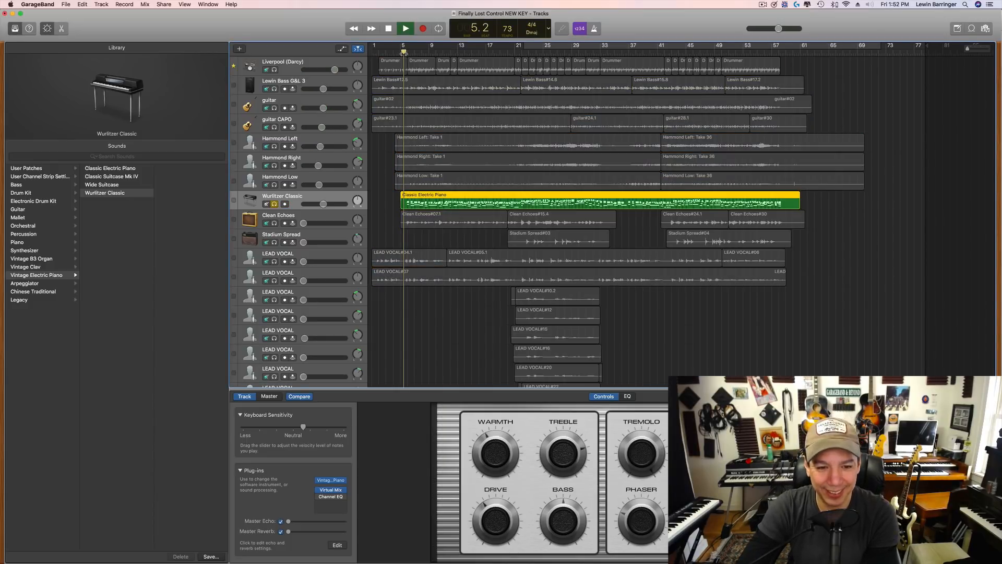
- Audition the soloed Wurlitzer Classic track up to about bar 10, and unsolo it
drag(967, 49, 972, 48)
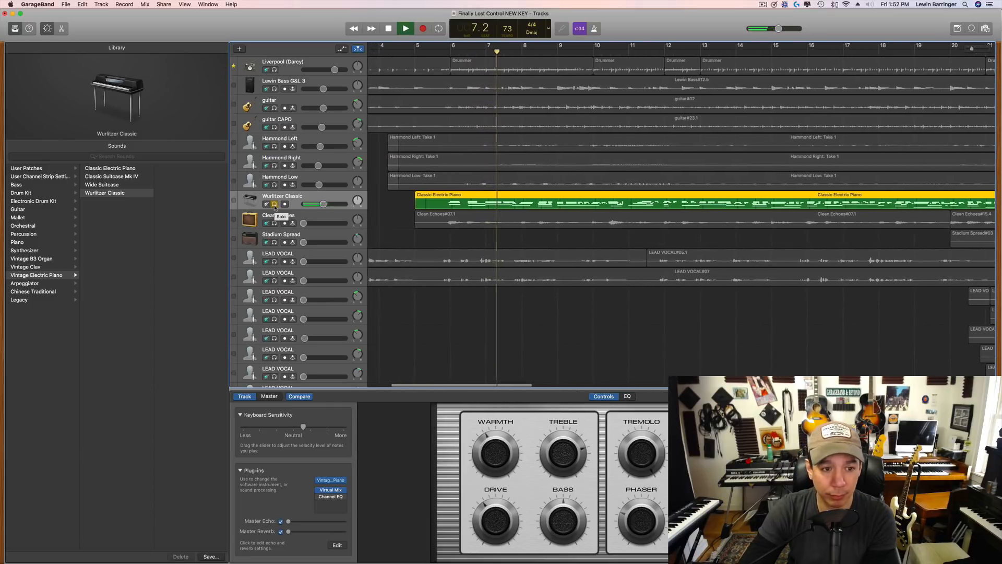
key(space)
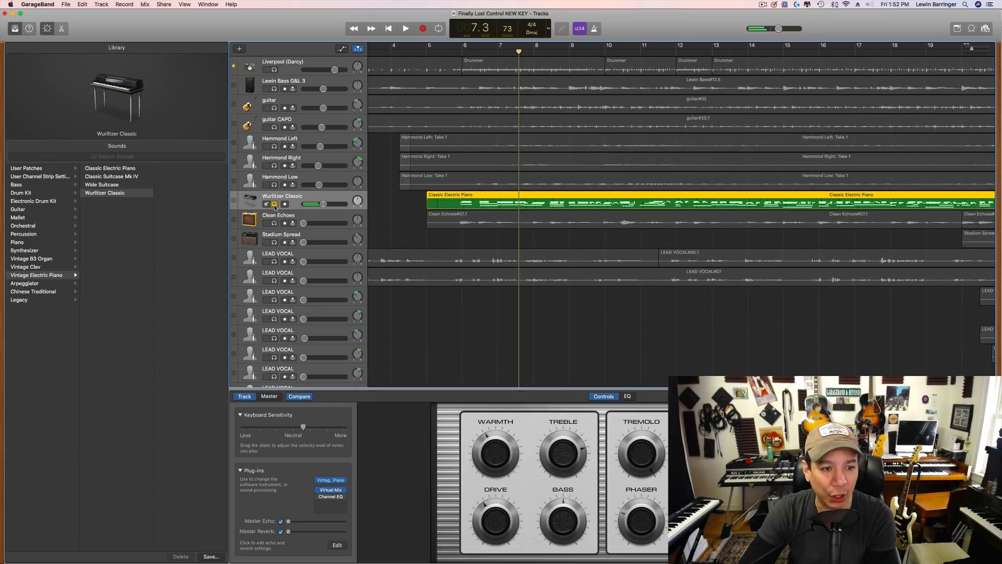
key(space)
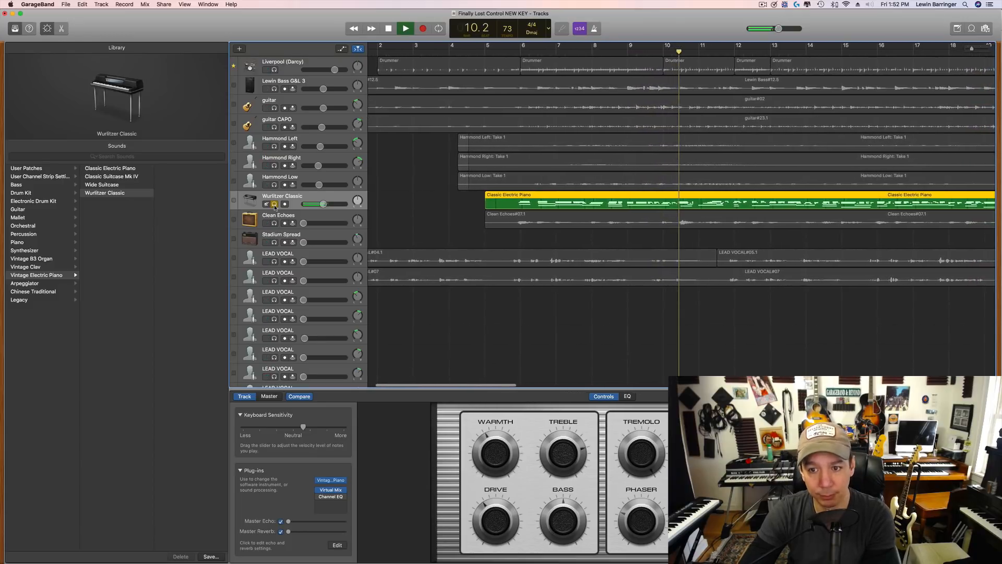
click(274, 205)
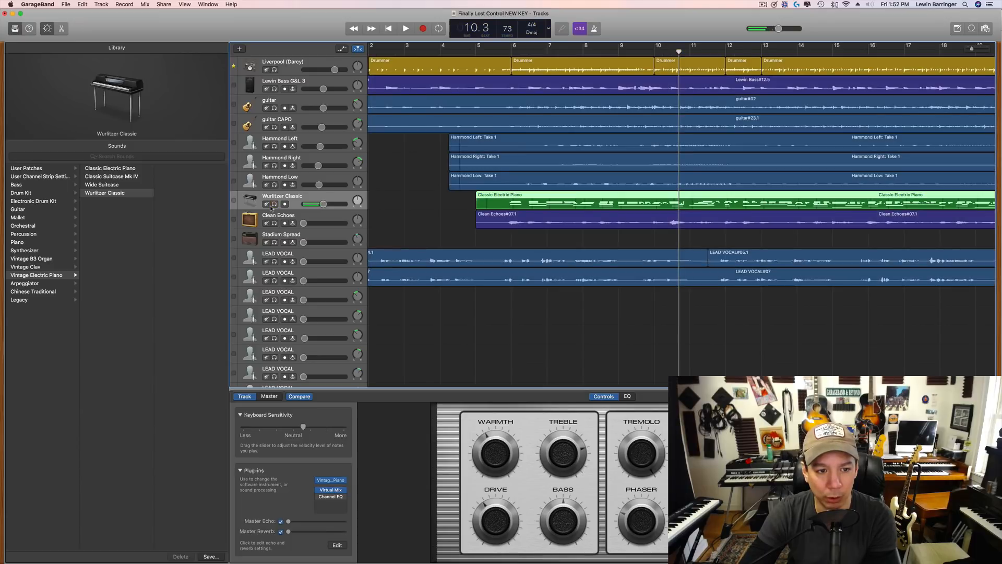
- Mute the Wurlitzer Classic by taking its volume fully down, play from about bar 5, and raise its volume to sit in the mix
drag(324, 203, 303, 204)
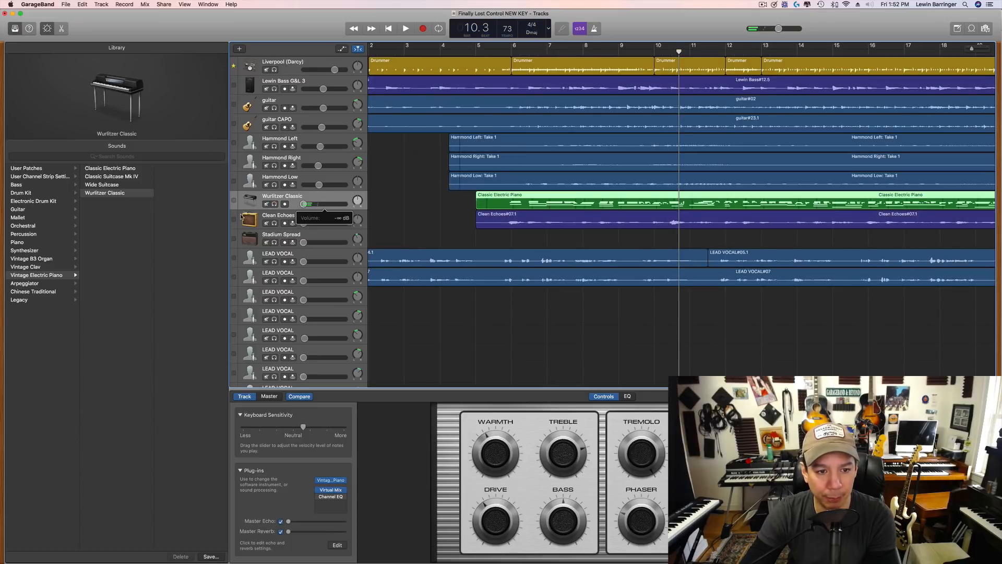
click(503, 48)
key(space)
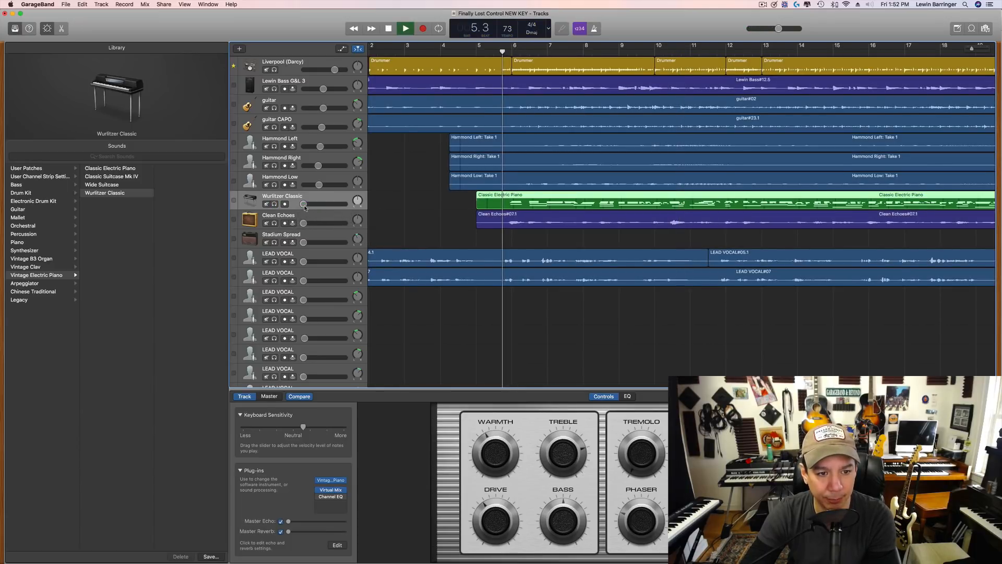
drag(305, 204, 319, 204)
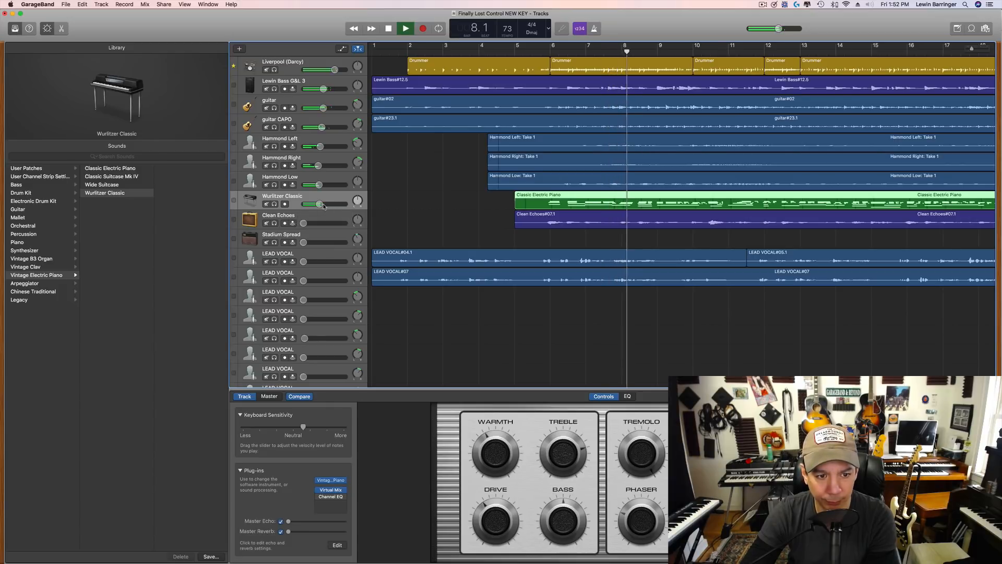
key(space)
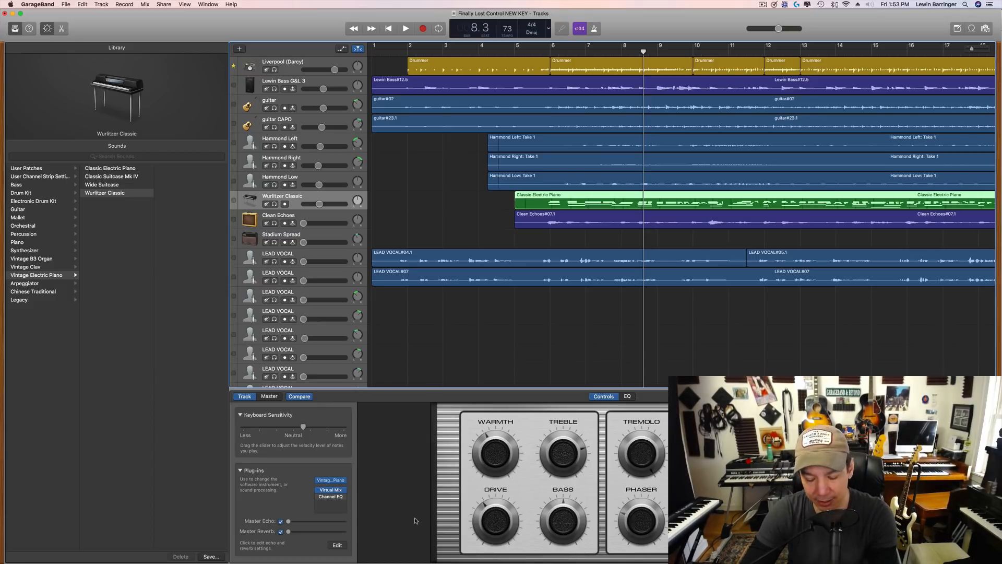
key(space)
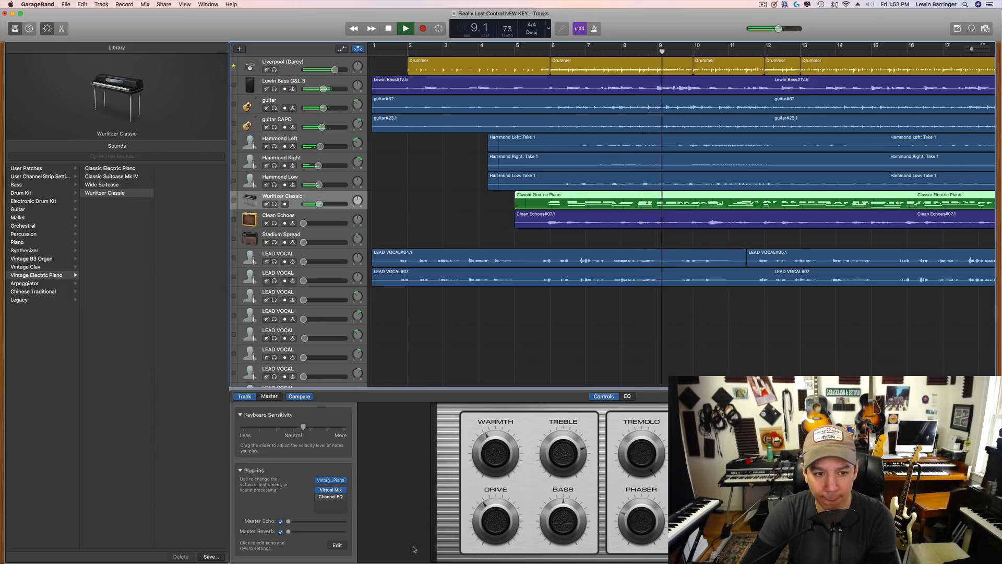
scroll(357, 364, right, 1)
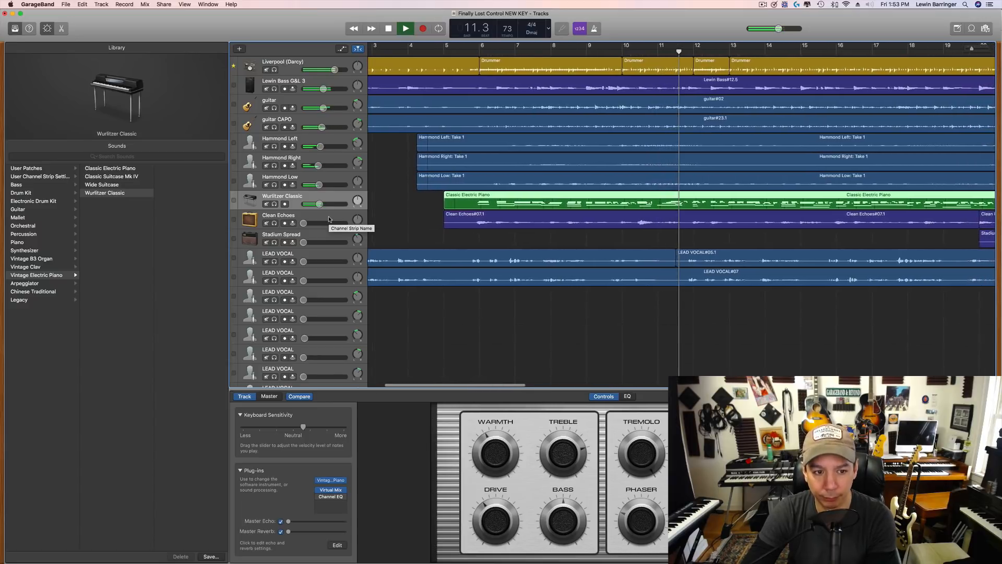
key(space)
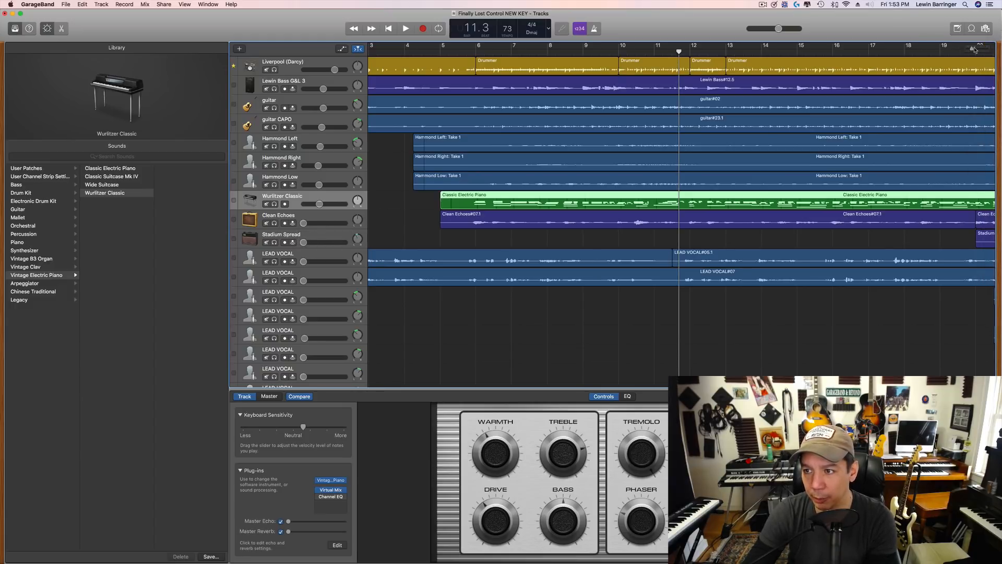
- Open the Clean Echoes track's Amp Designer and try different microphone positions in front of the Tweed 4x10 cabinet
drag(972, 49, 933, 52)
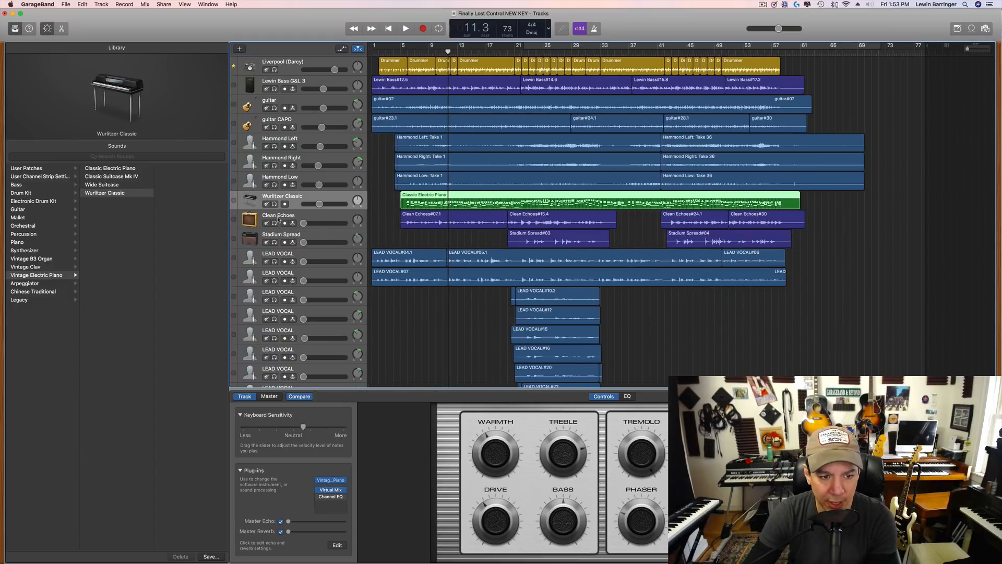
click(330, 221)
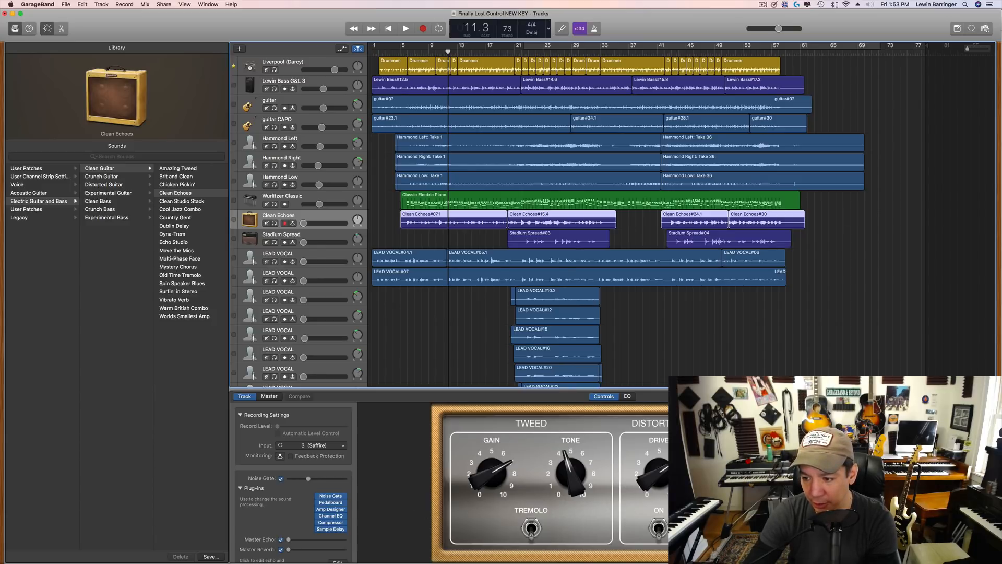
click(330, 509)
mouse_move(385, 193)
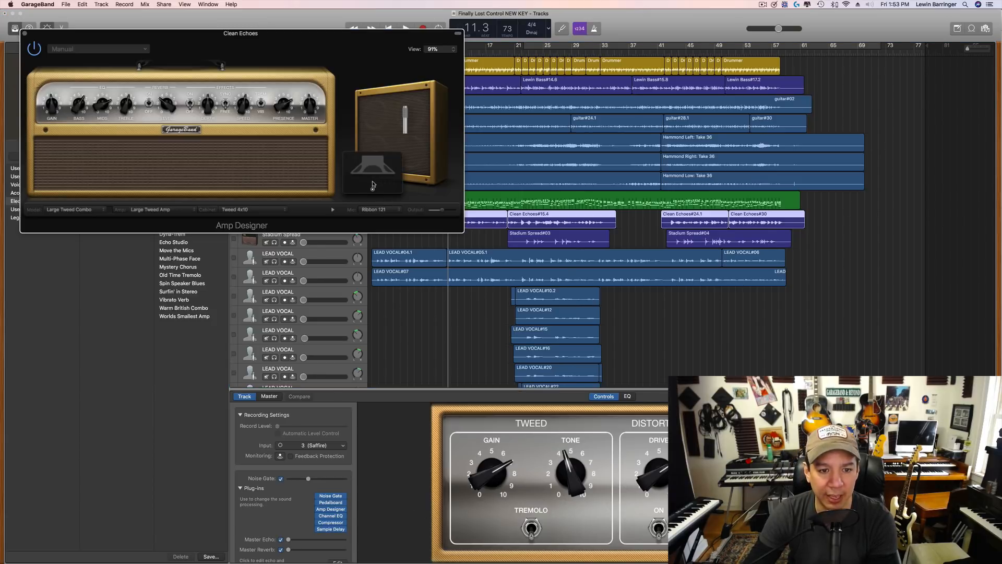
mouse_move(373, 191)
mouse_down()
mouse_move(395, 191)
mouse_move(371, 194)
mouse_move(364, 168)
mouse_up()
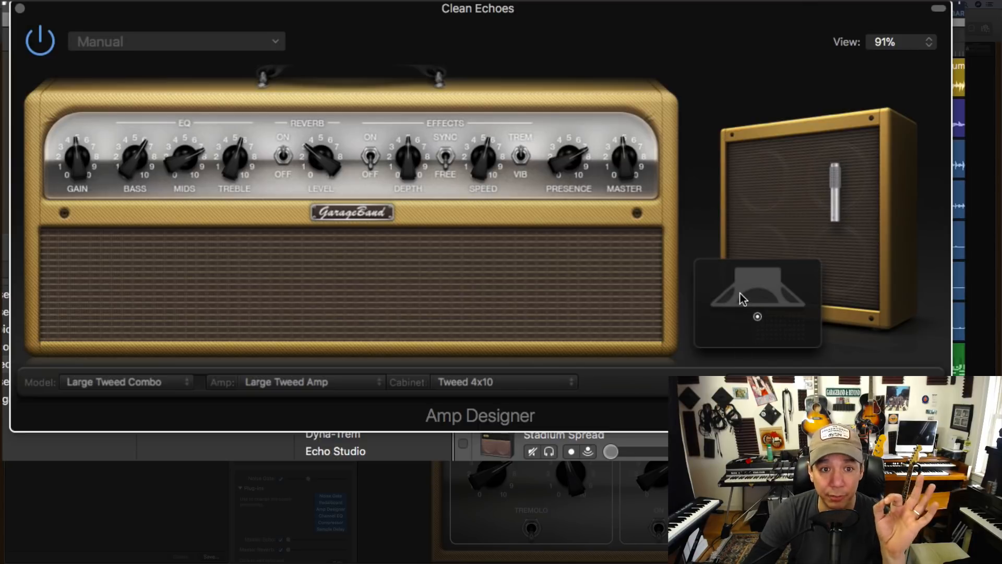
drag(740, 292, 828, 290)
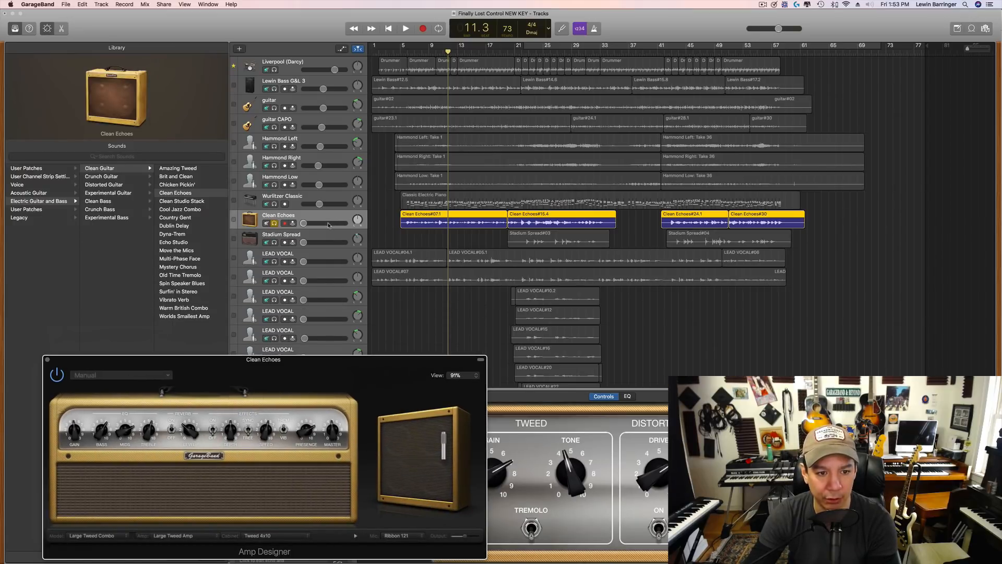
- Raise the soloed Clean Echoes track's volume, play it, and reposition the Ribbon 121 microphone closer to the cabinet's center by ear
click(329, 225)
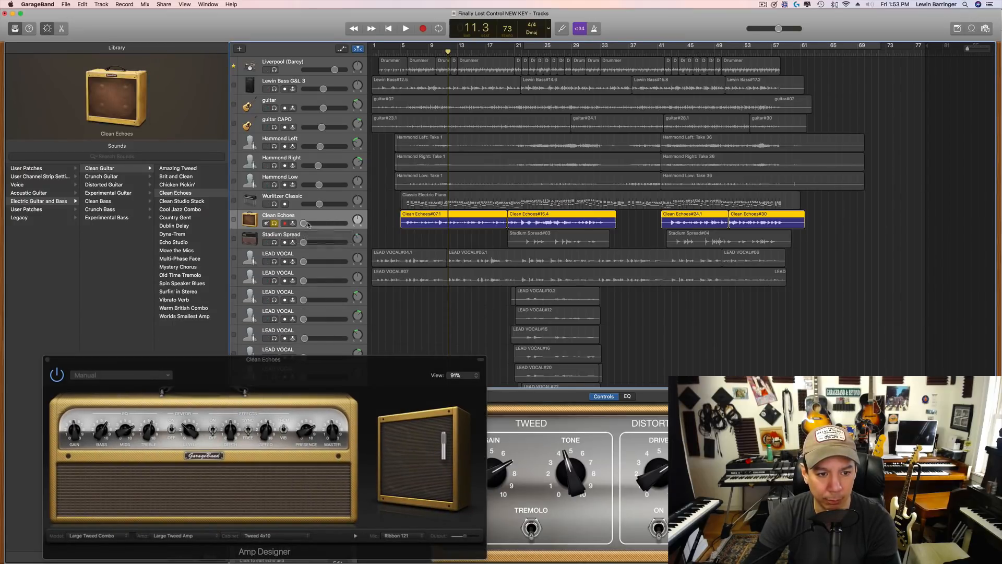
key(space)
mouse_move(418, 500)
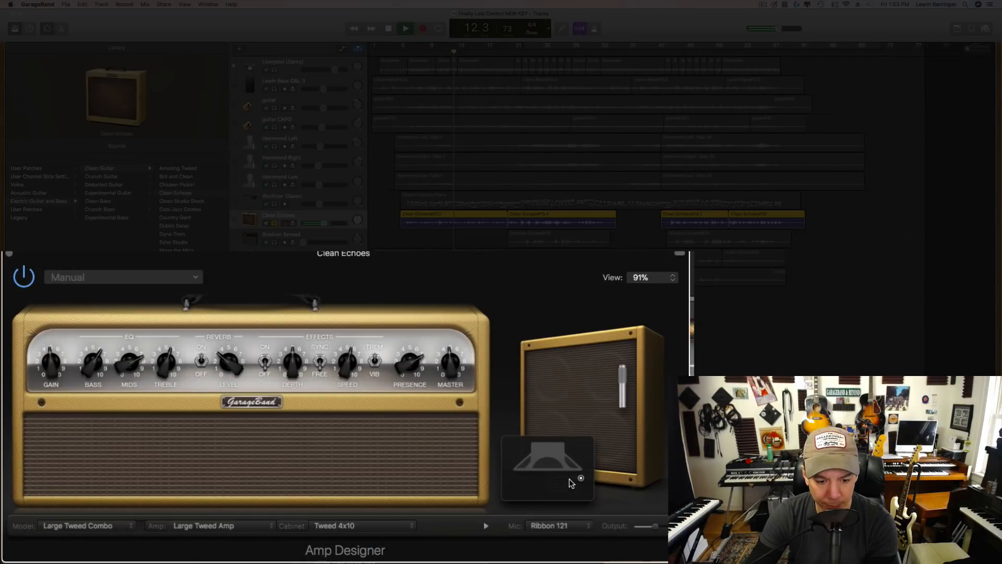
drag(580, 481, 546, 480)
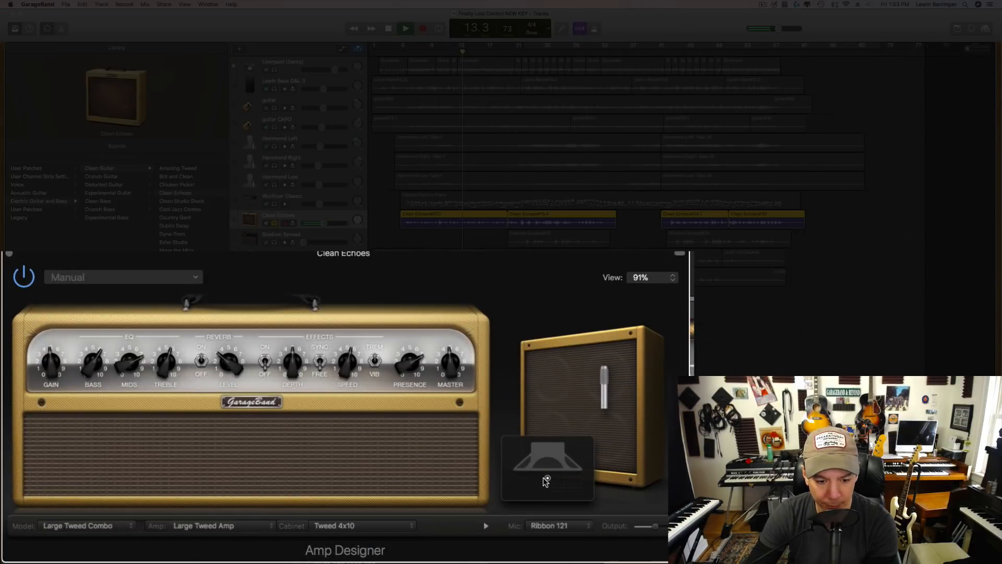
mouse_move(545, 479)
mouse_down()
mouse_move(541, 496)
mouse_move(586, 499)
mouse_move(591, 475)
mouse_move(538, 470)
mouse_move(607, 472)
mouse_move(524, 467)
mouse_up()
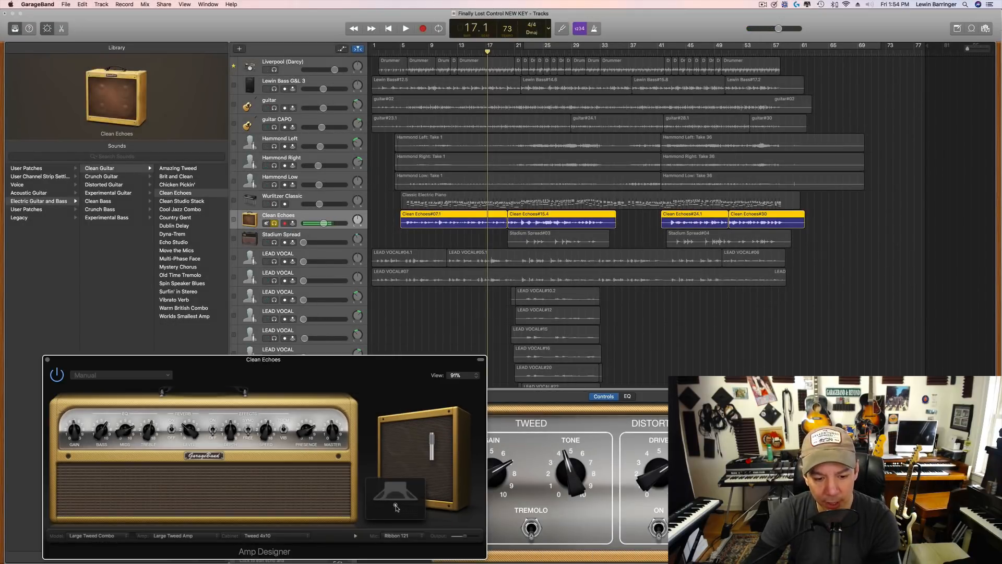
drag(395, 507, 408, 509)
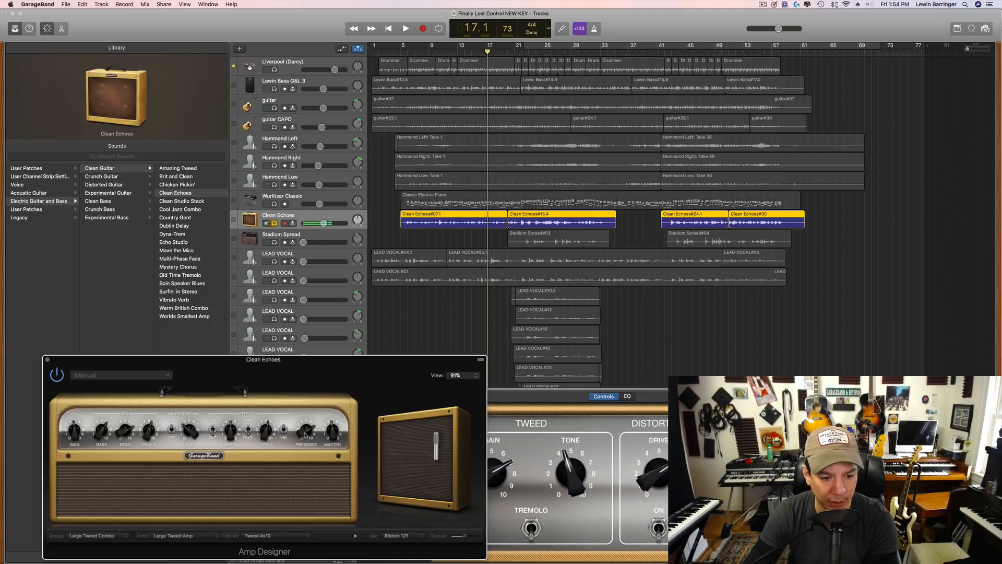
- Close the Amp Designer, unsolo Clean Echoes, play from bar 5, and raise the track's volume from fully down to sit in the mix
click(47, 360)
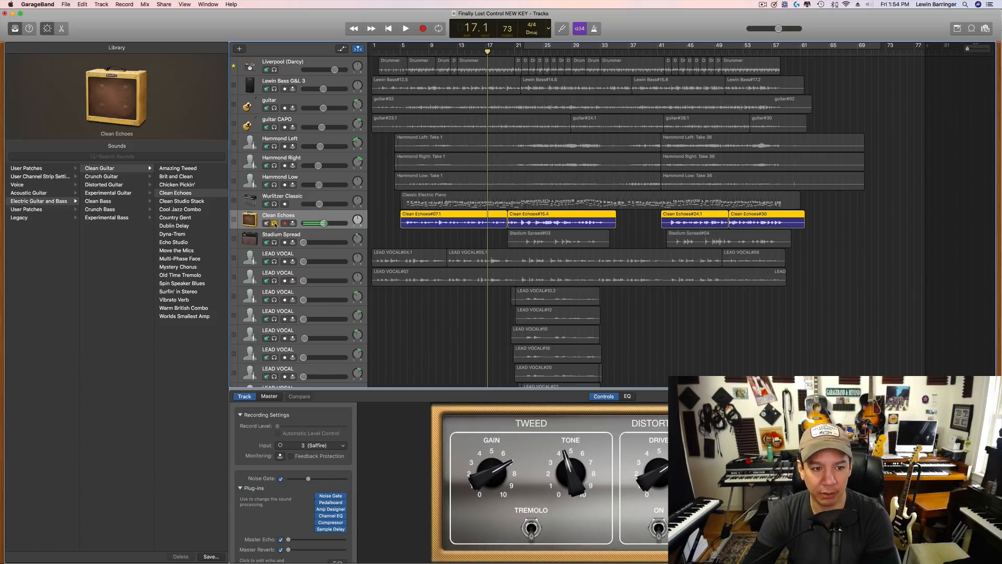
click(274, 222)
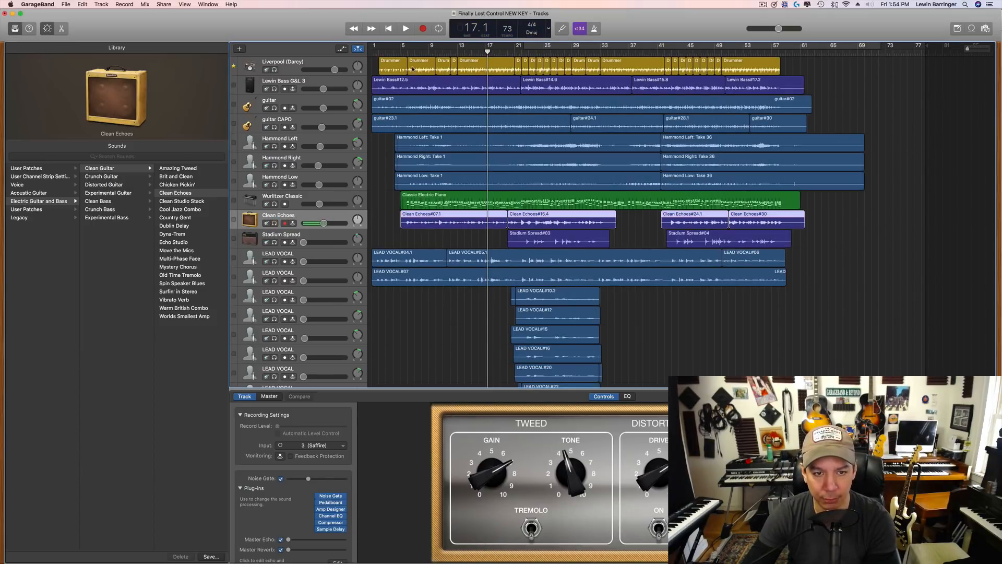
click(401, 51)
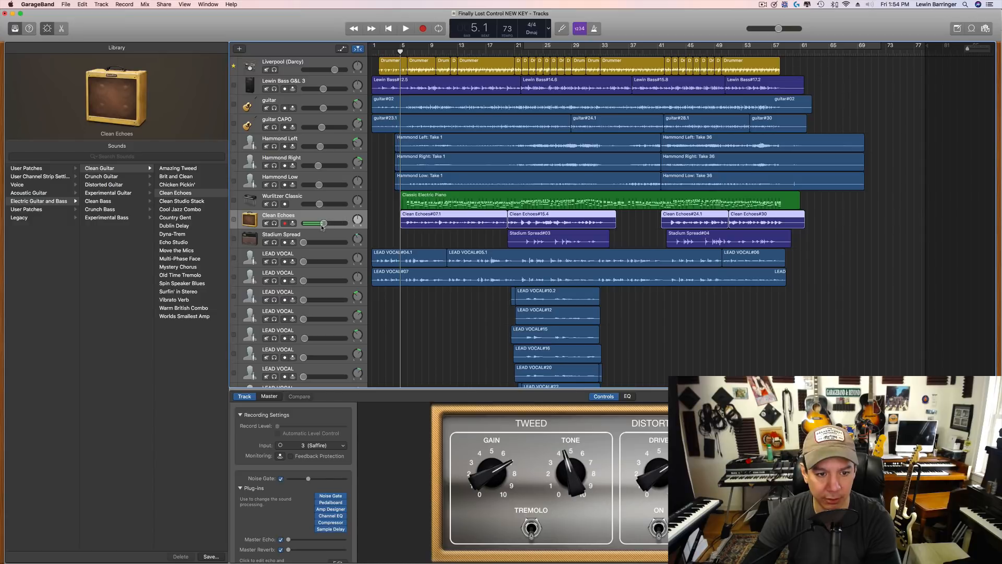
drag(323, 224, 303, 225)
key(space)
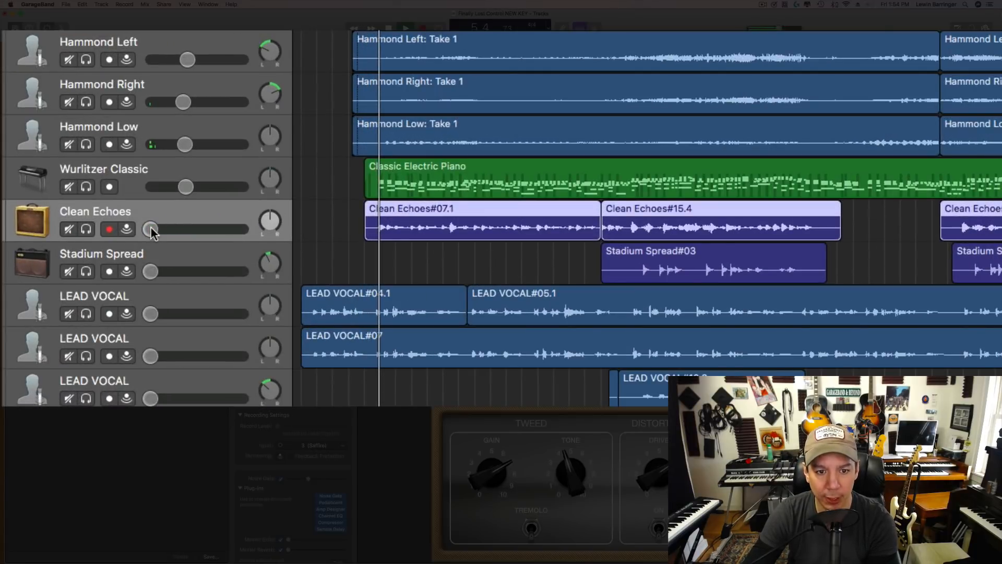
drag(151, 230, 199, 230)
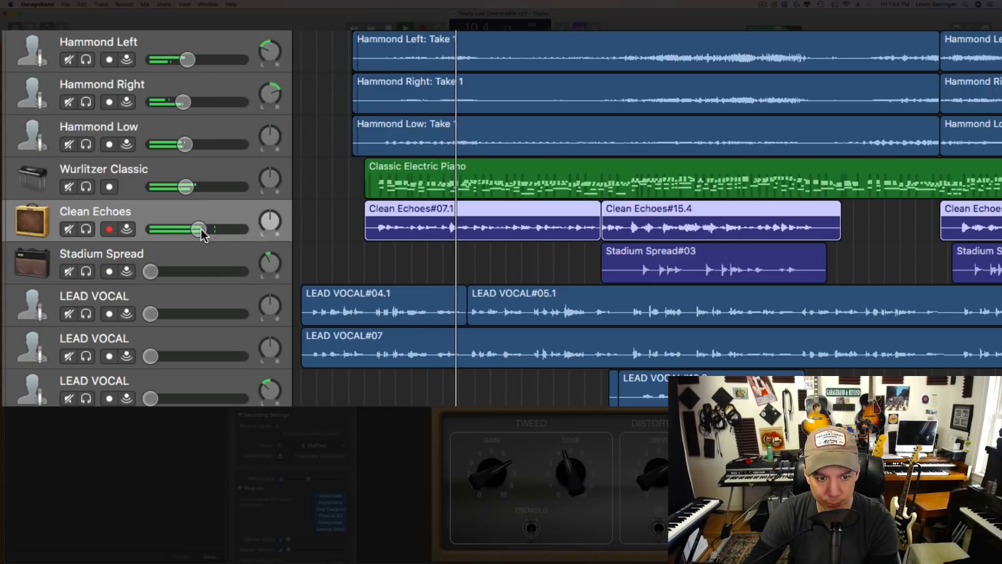
drag(202, 235, 198, 236)
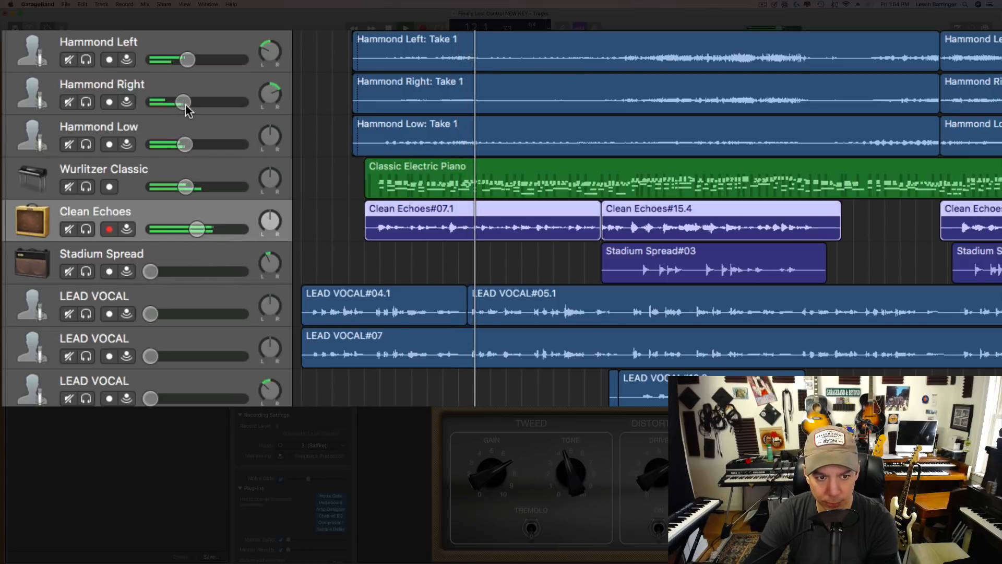
- Nudge the Hammond Right and Hammond Low volumes up, and lower the Clean Echoes volume slightly while the song plays
drag(183, 103, 188, 104)
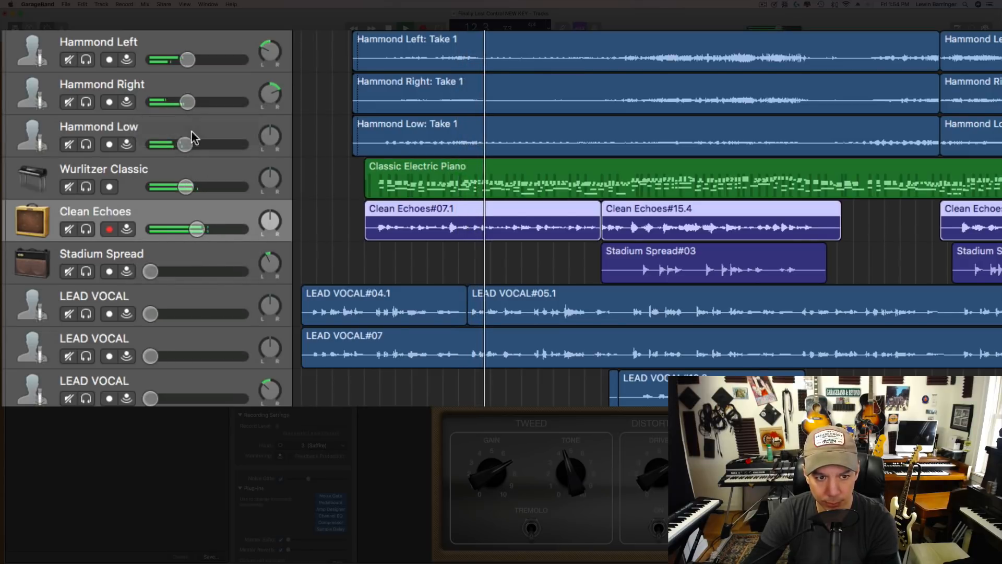
drag(186, 145, 187, 144)
drag(197, 229, 189, 228)
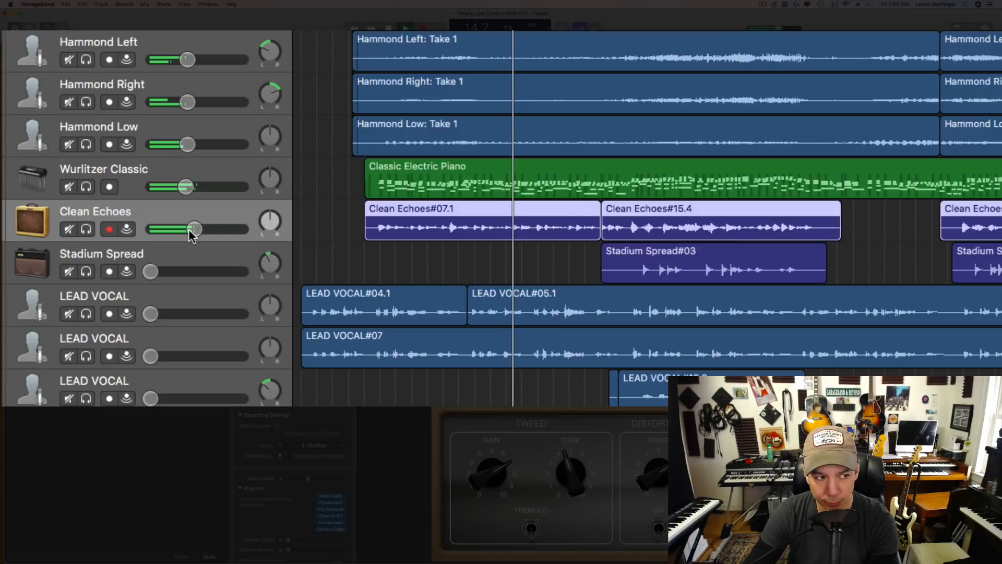
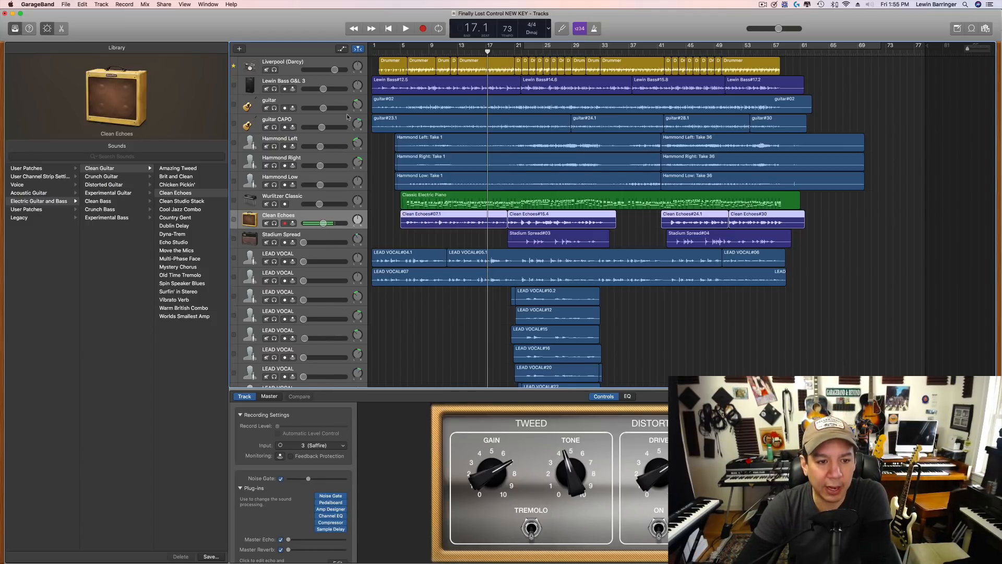
- Examine the Virtual Mix Rack plug-in on the Hammond Low track, and close it
click(318, 177)
click(331, 496)
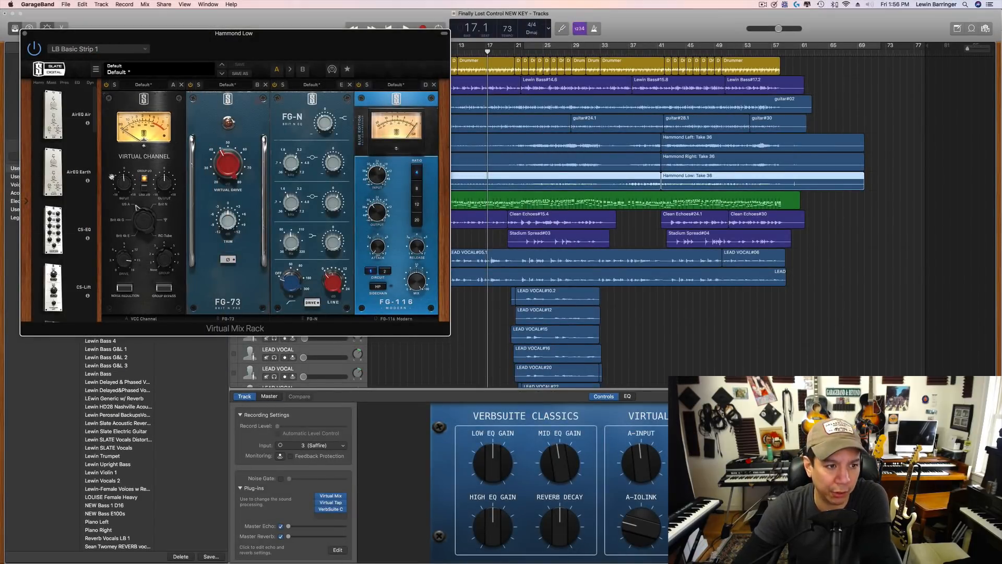
drag(227, 40, 607, 157)
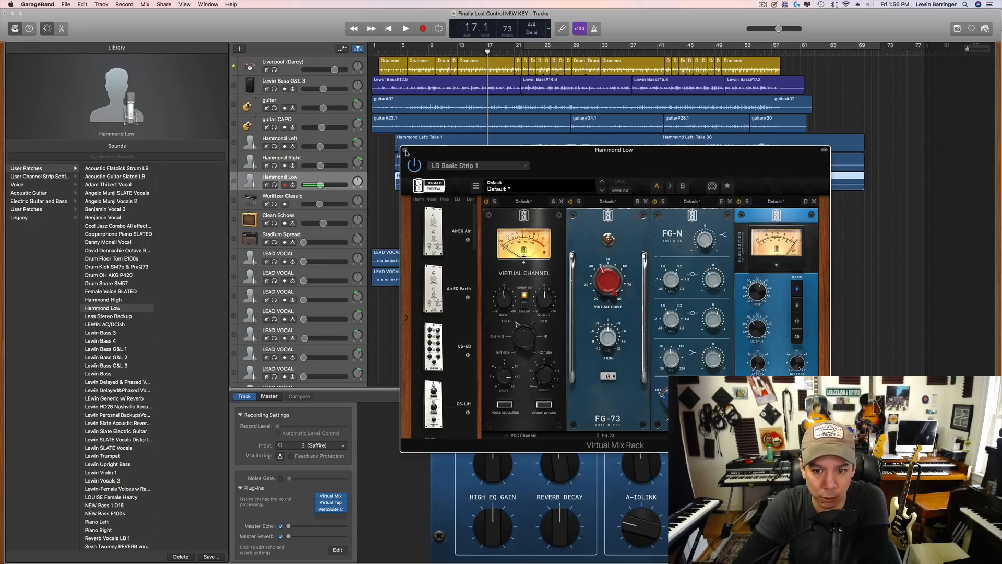
click(405, 151)
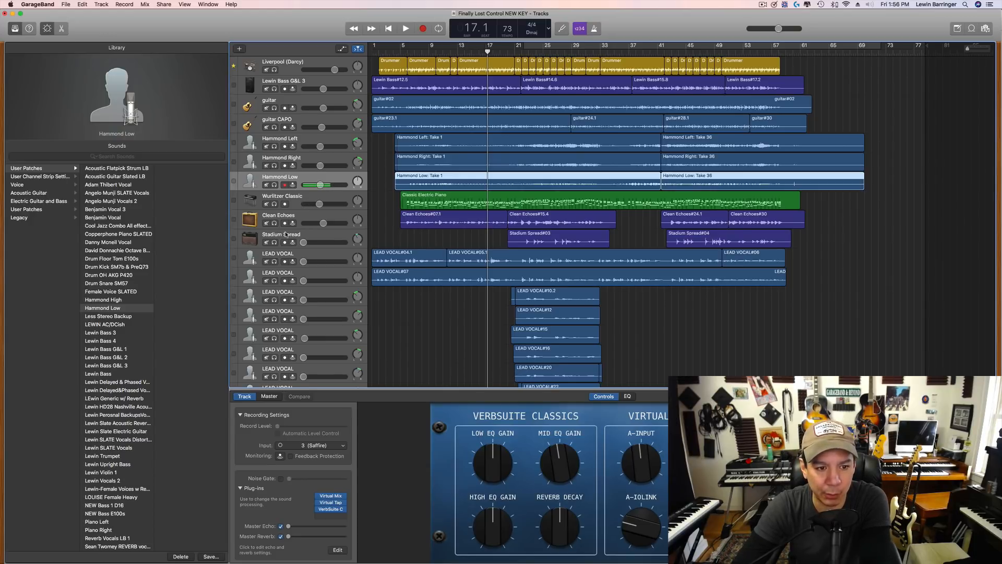
- Play the Stadium Spread track in the mix from bar 20, and raise its volume from fully down to -15.4 dB
click(327, 236)
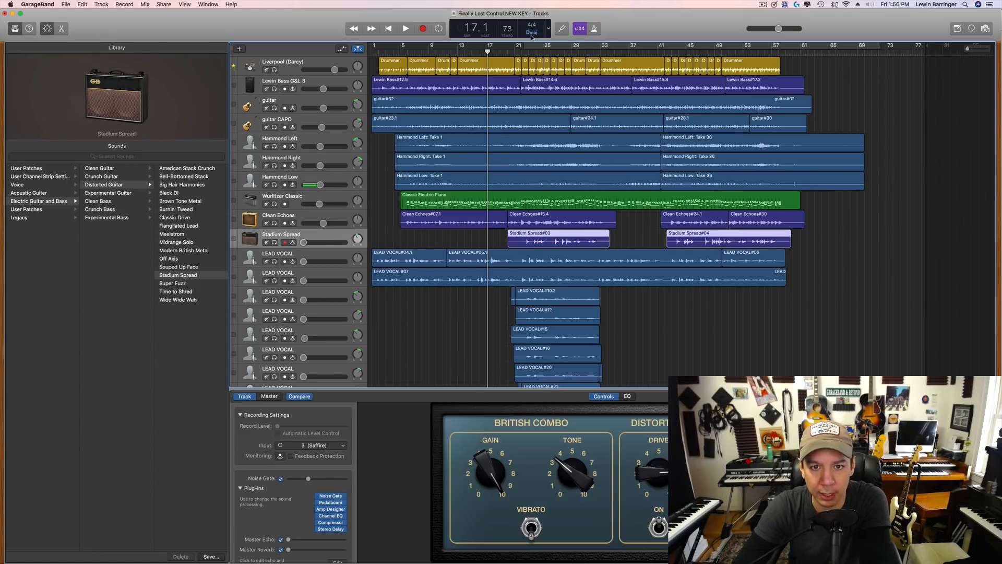
drag(515, 53, 507, 55)
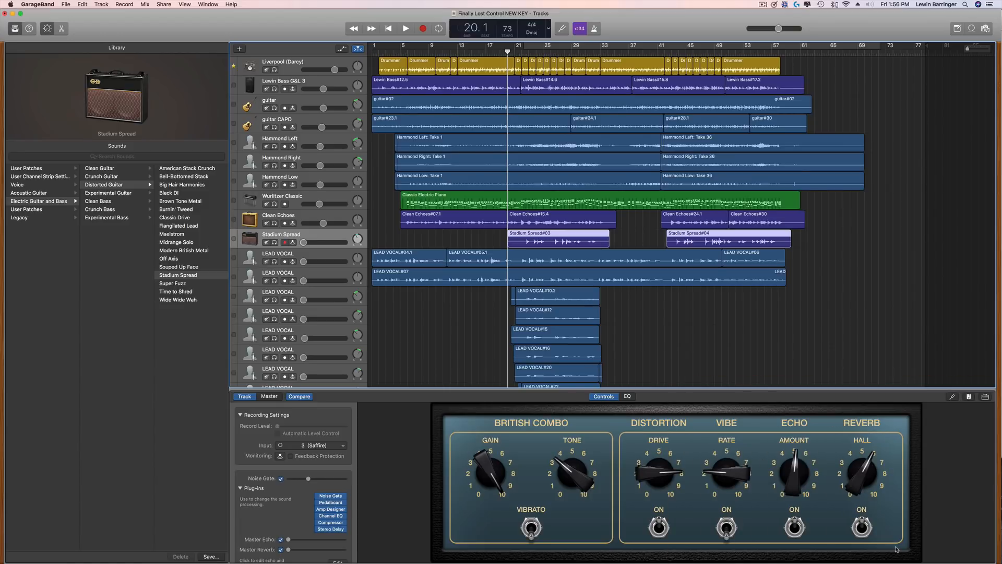
click(304, 243)
key(space)
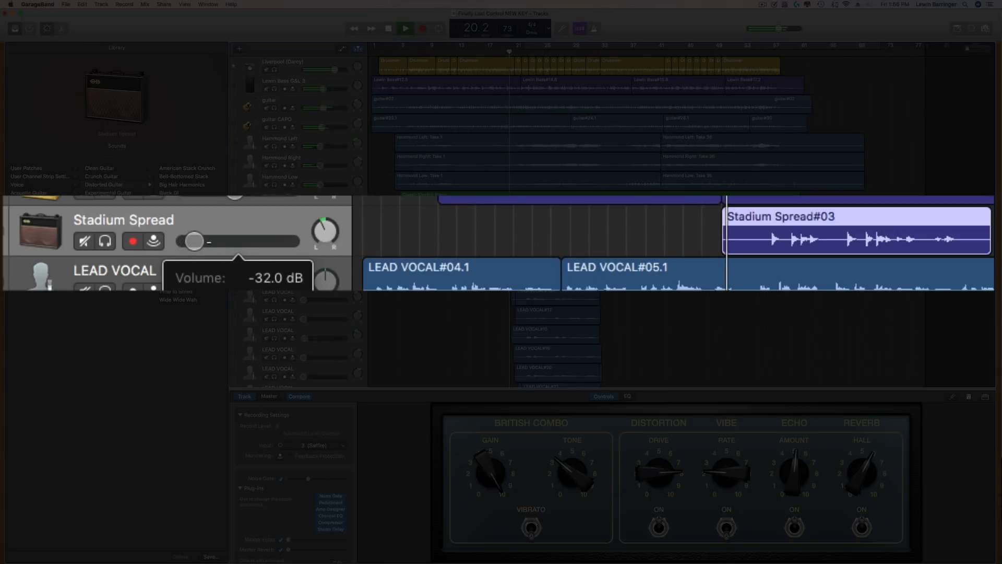
drag(308, 243, 316, 243)
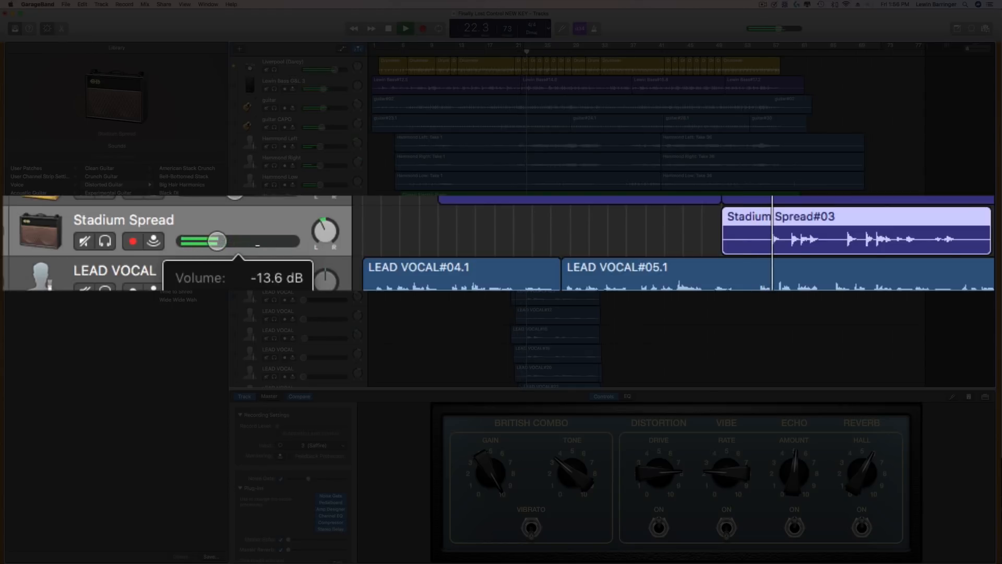
drag(217, 241, 212, 241)
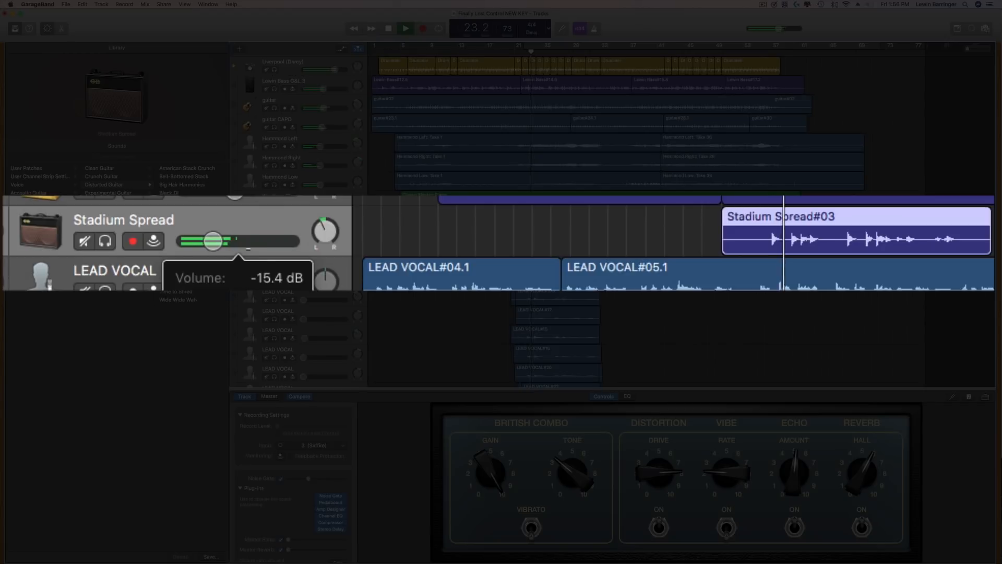
- Solo Stadium Spread briefly, return to the full mix, and fine-tune the track's volume by ear
click(107, 239)
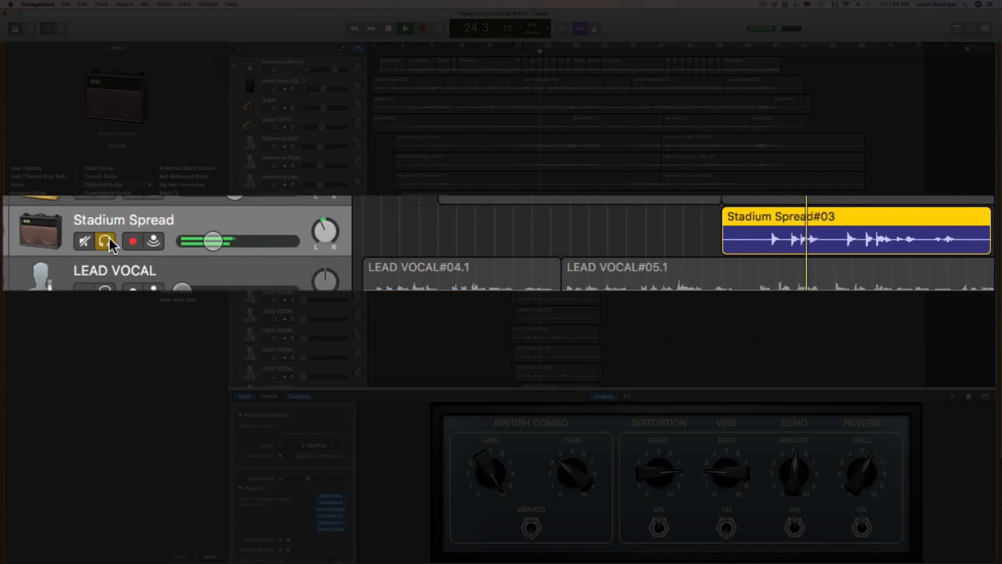
click(108, 238)
drag(219, 239, 215, 241)
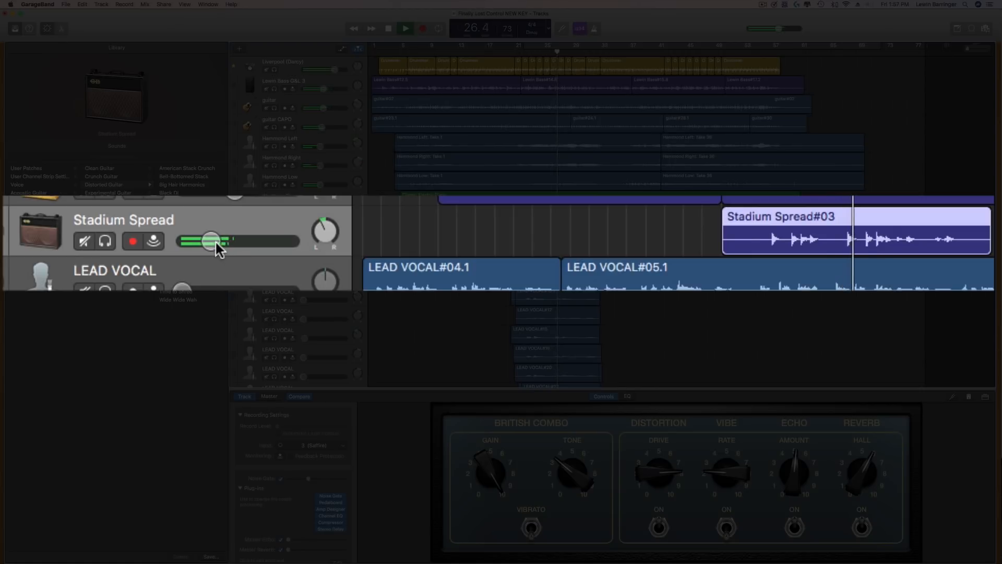
drag(215, 240, 216, 241)
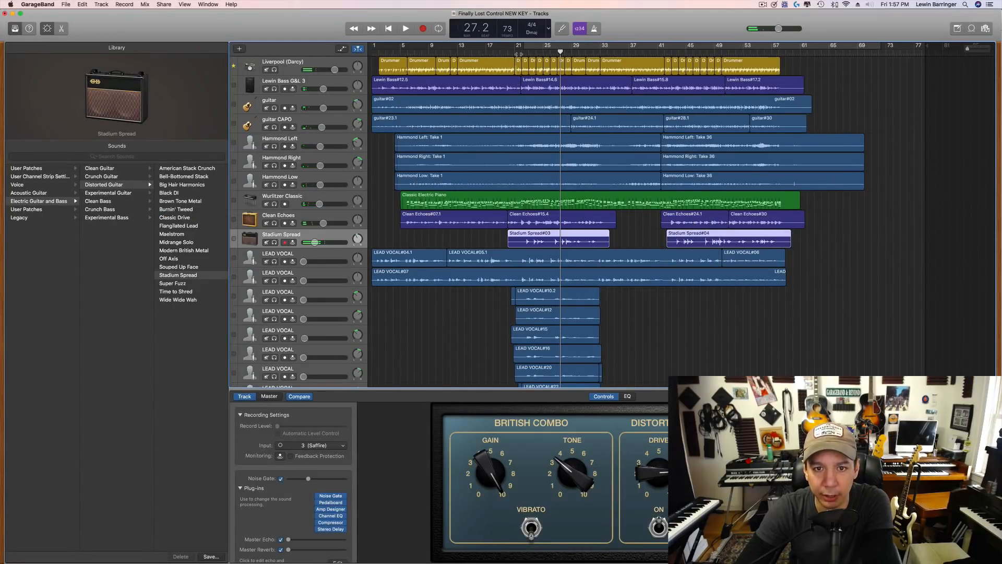
- Solo Stadium Spread from bar 20, raise its noise gate threshold to -41 dB, and audition it up to bar 27
click(508, 52)
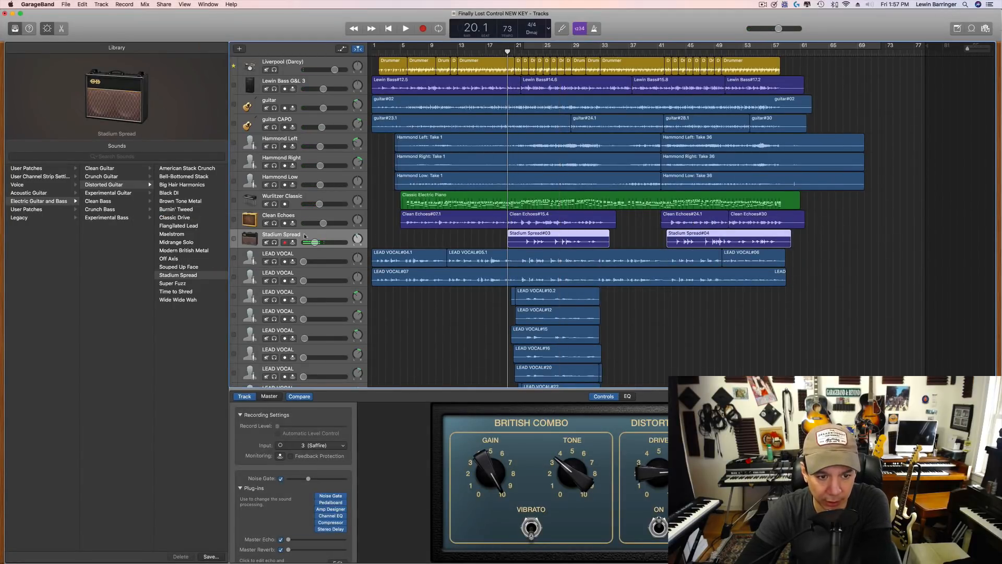
key(s)
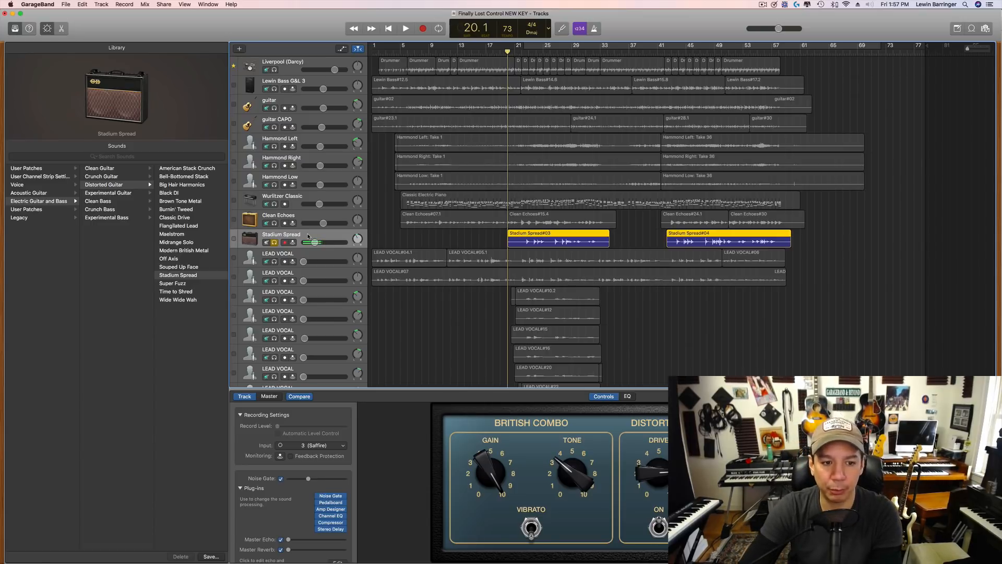
key(space)
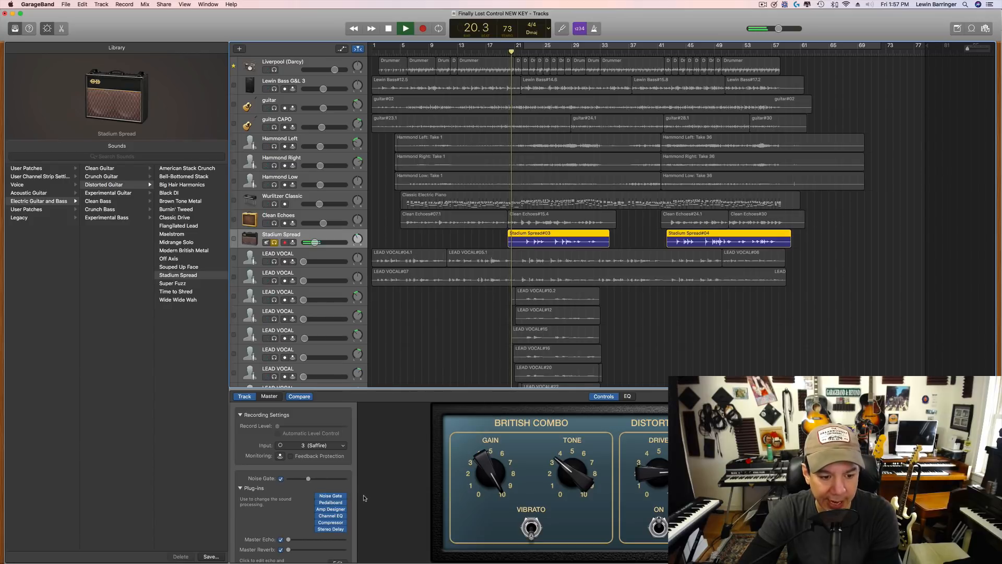
key(space)
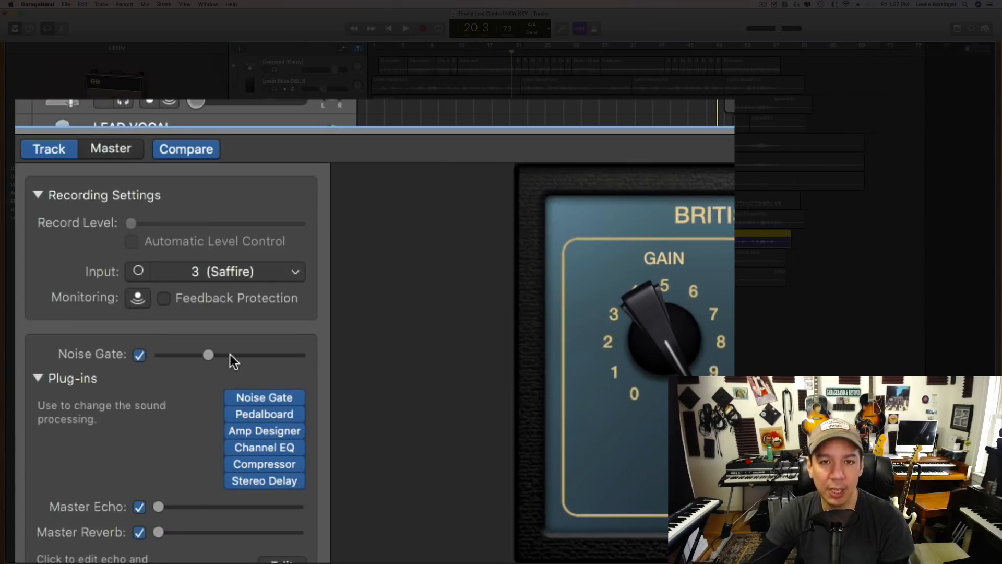
click(230, 354)
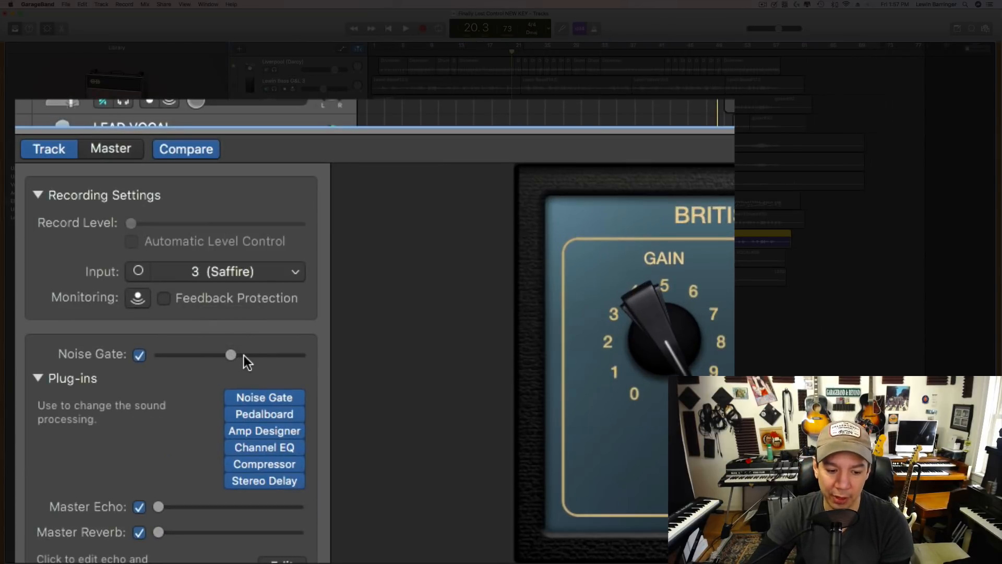
click(243, 355)
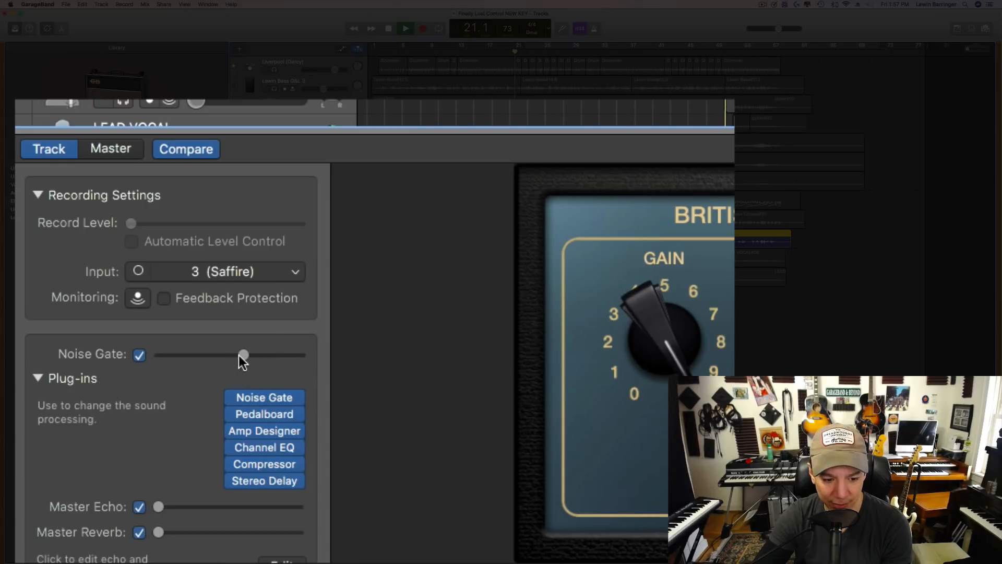
mouse_move(242, 355)
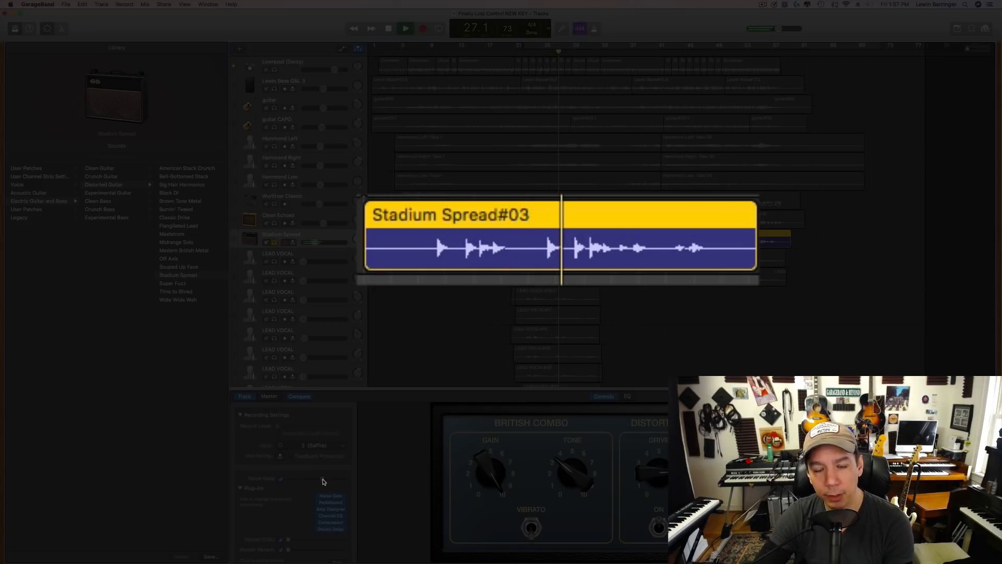
key(space)
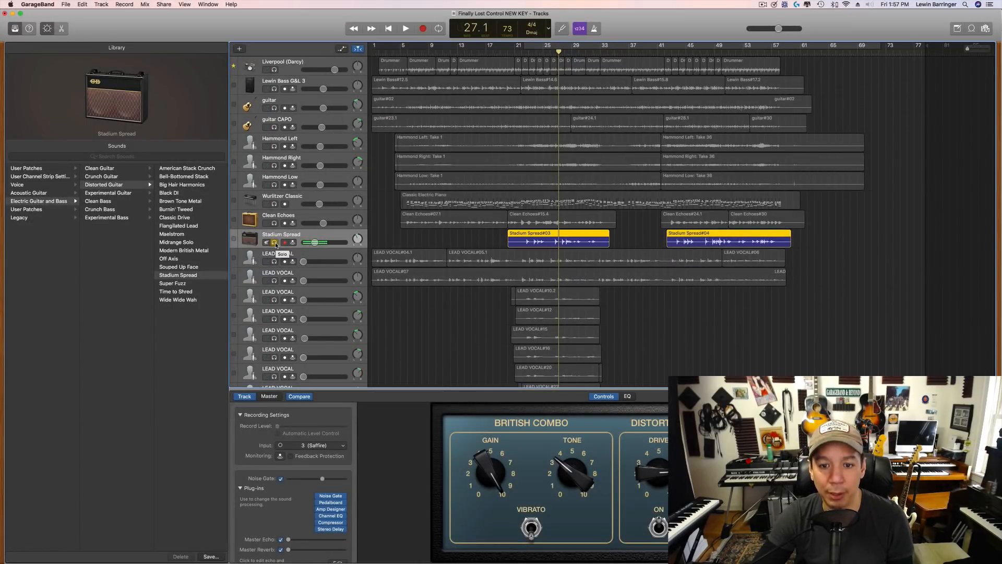
- Unsolo Stadium Spread and audition the gated guitar in the full mix between bars 21 and 27
click(275, 243)
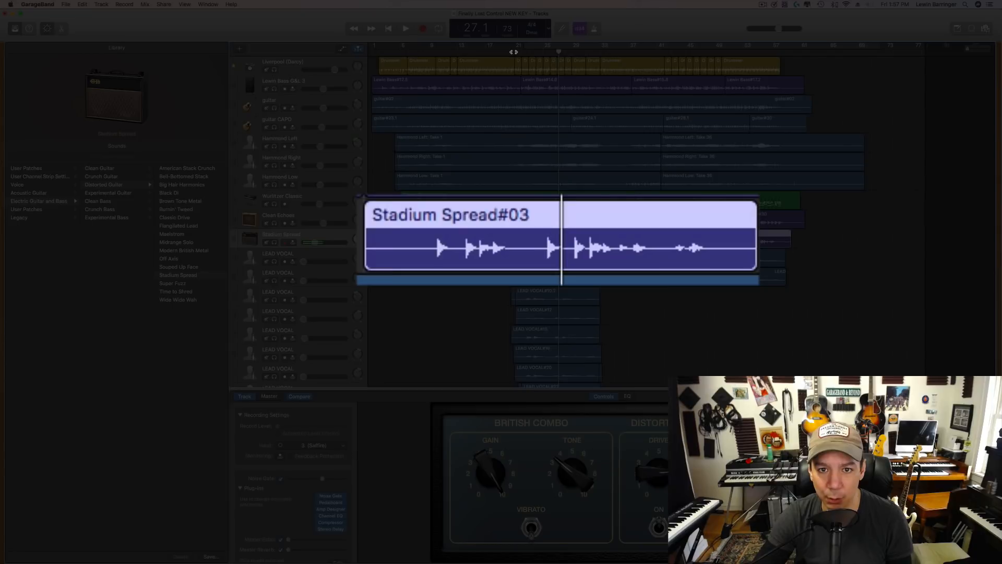
click(514, 53)
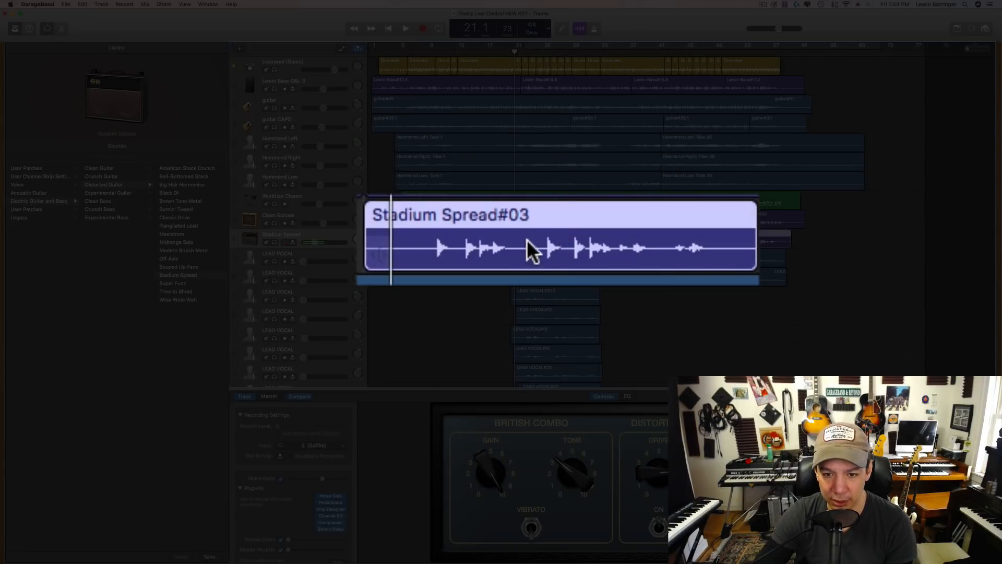
key(space)
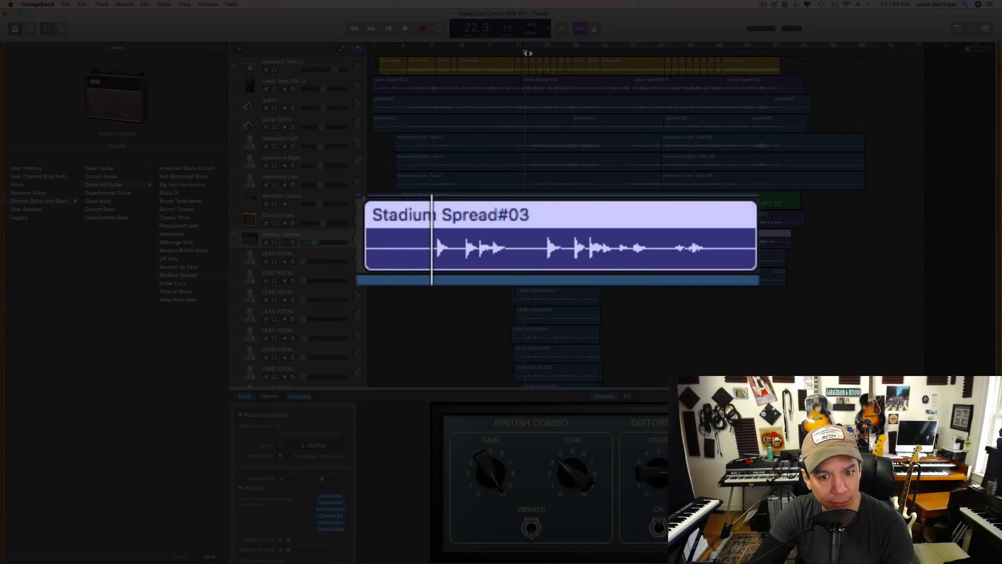
key(space)
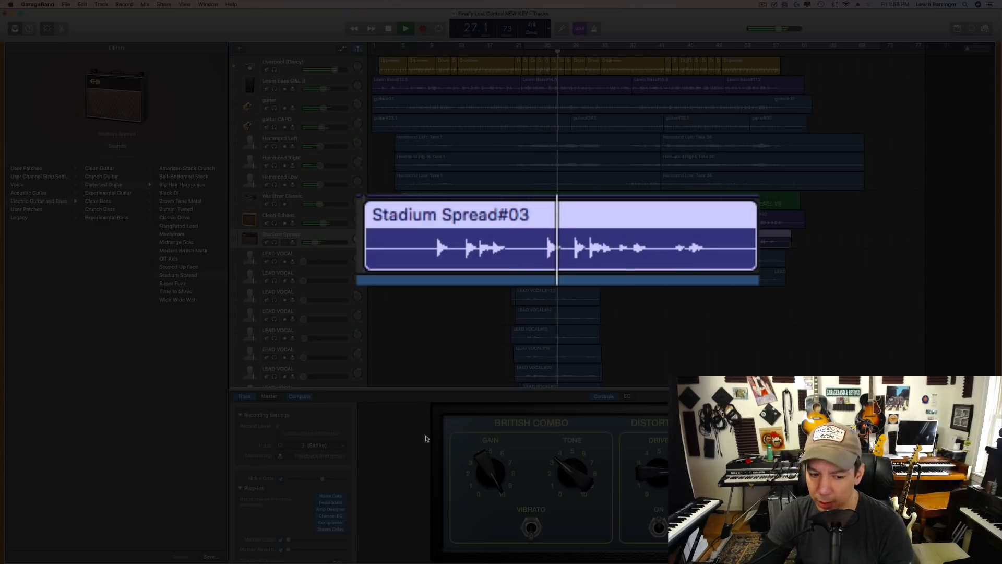
key(space)
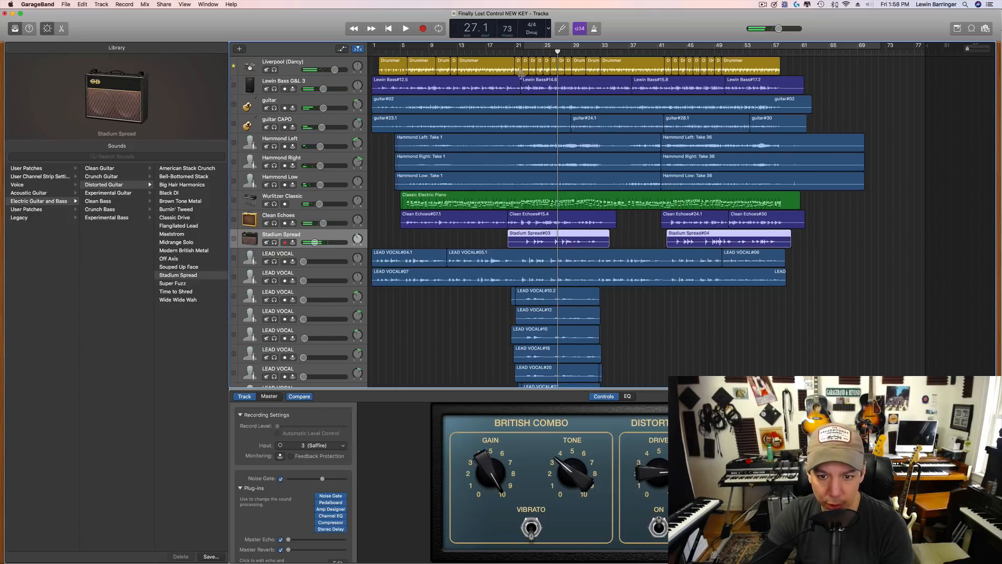
- Lower Stadium Spread's noise gate threshold to -45 dB and audition the soloed guitar from bar 24 to bar 26
click(537, 52)
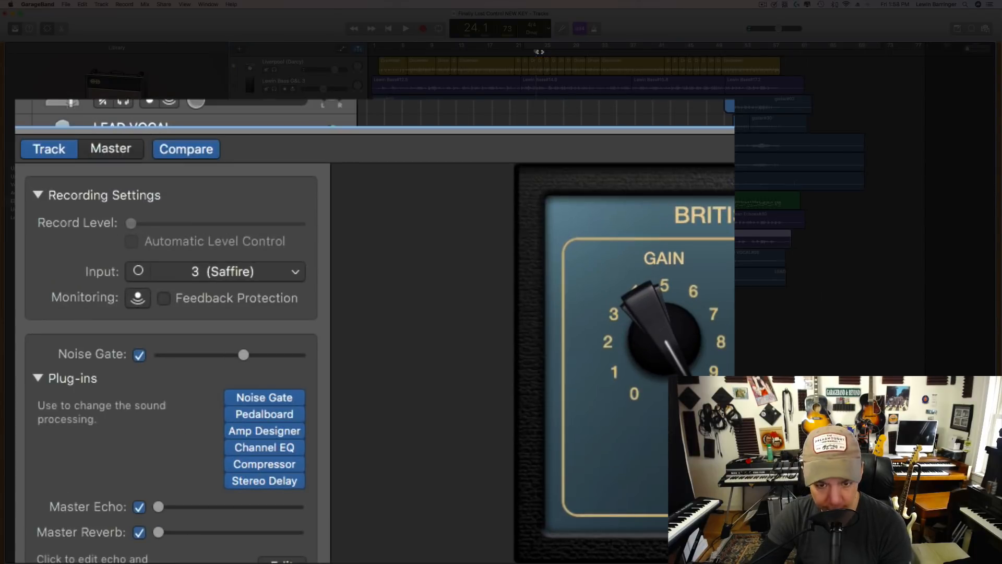
mouse_move(244, 355)
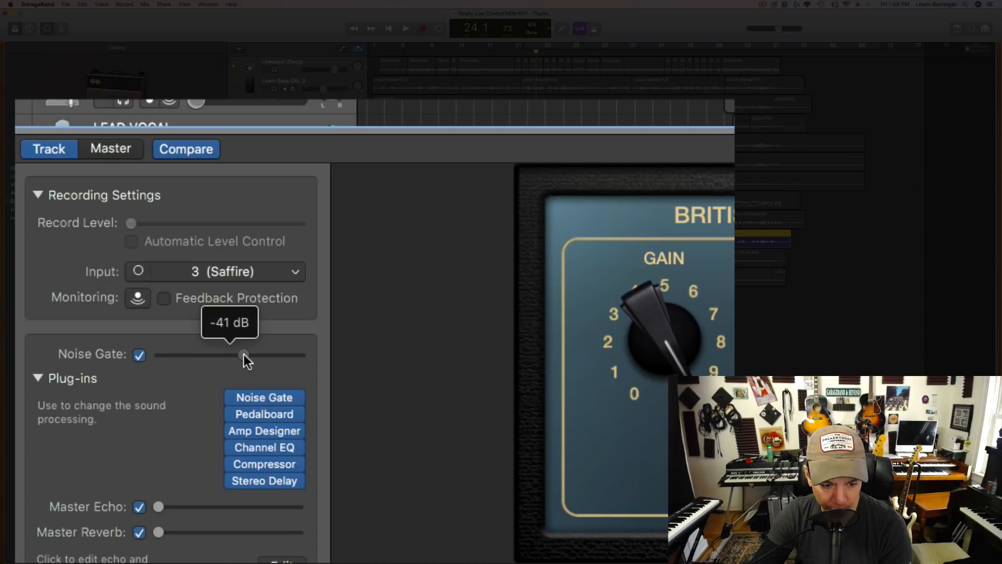
drag(244, 355, 237, 356)
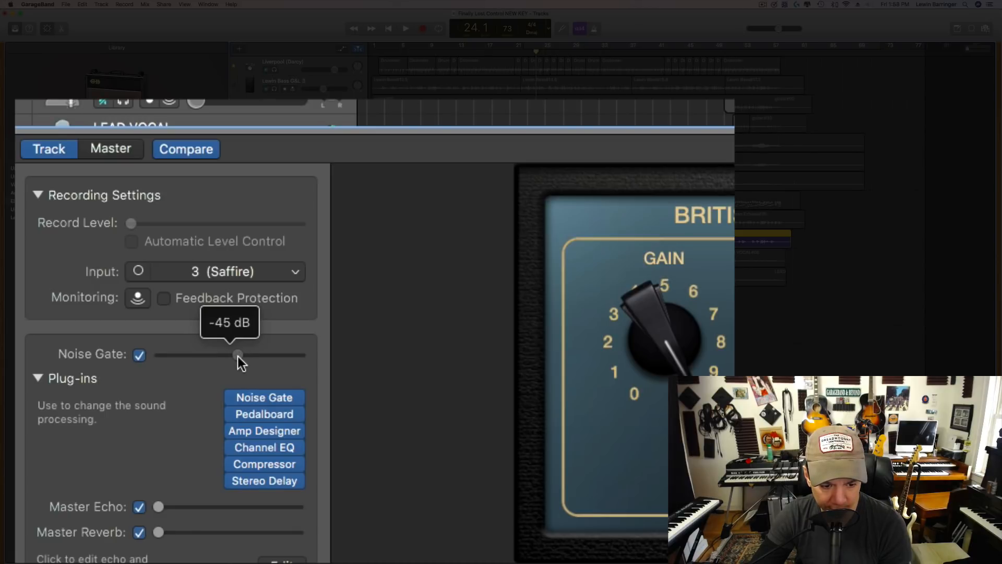
key(space)
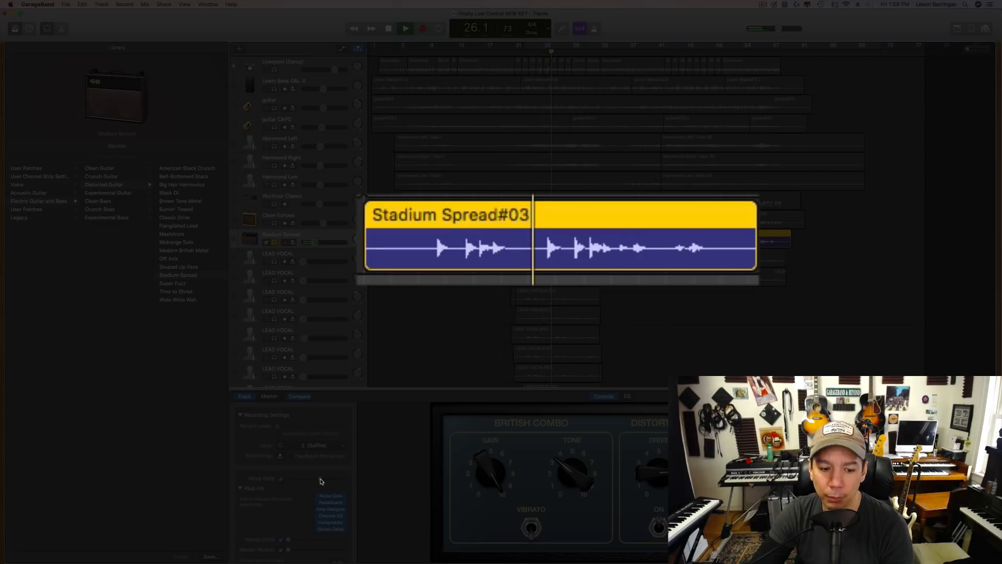
key(space)
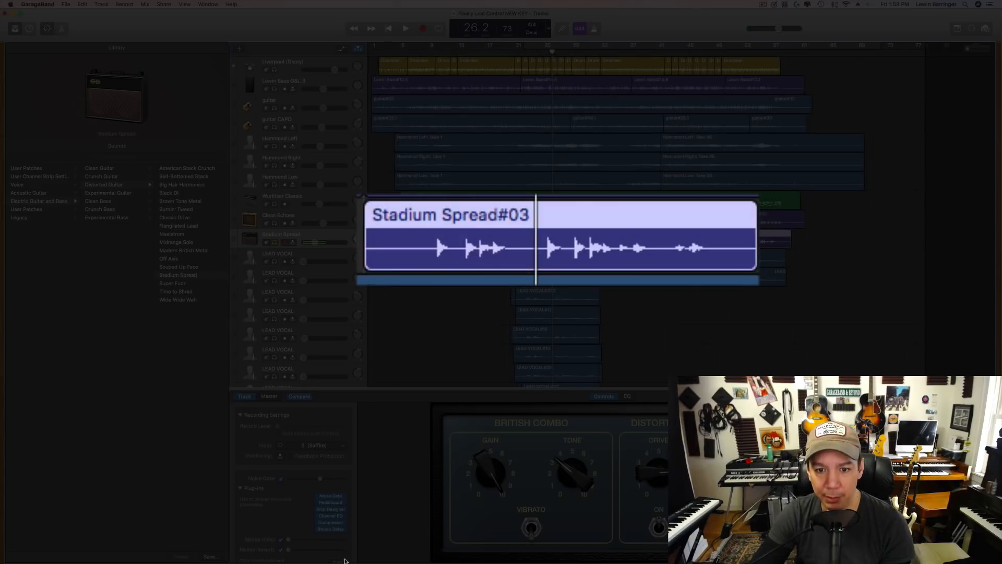
- Audition the Stadium Spread guitar in the full mix from bar 23 to bar 29
click(528, 52)
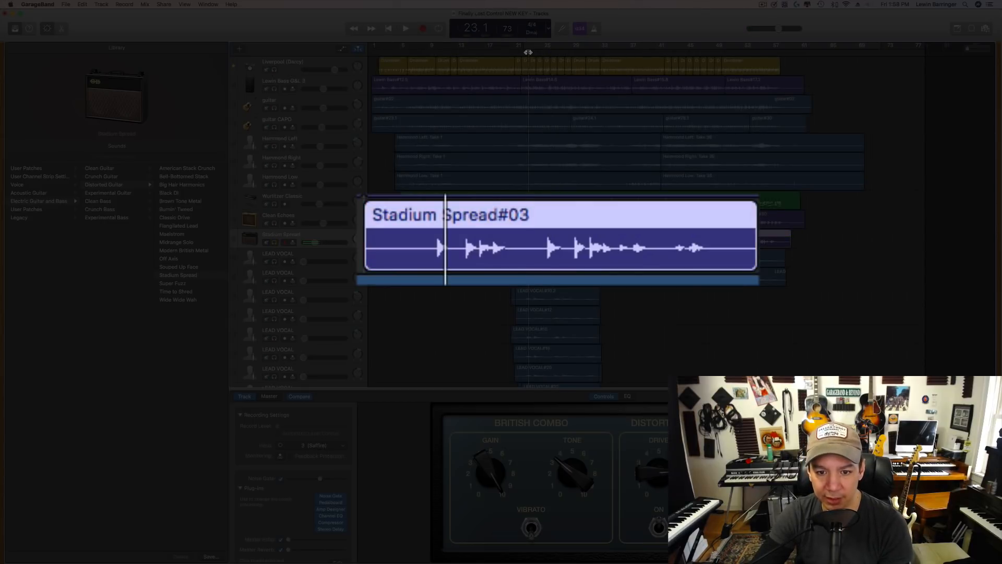
key(space)
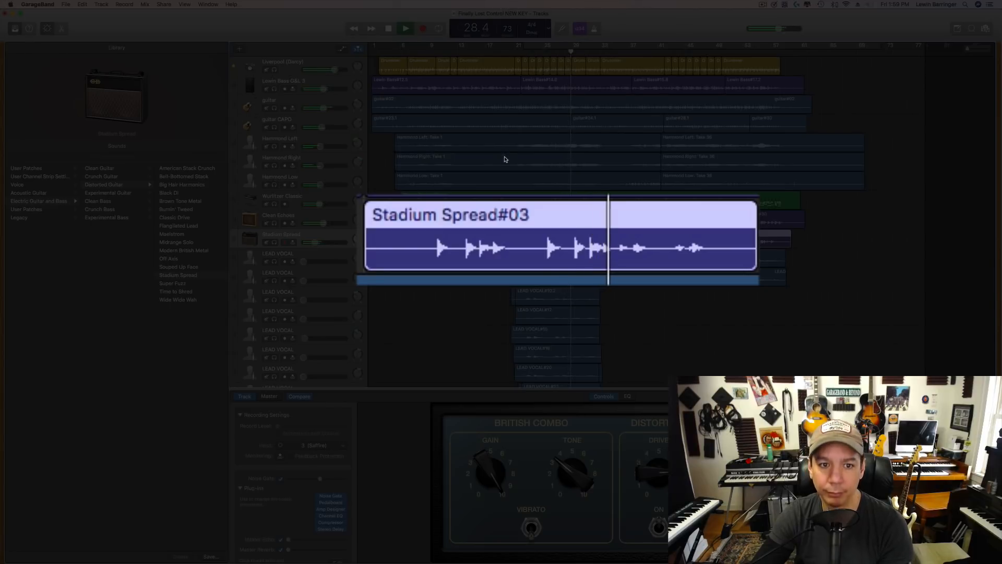
key(space)
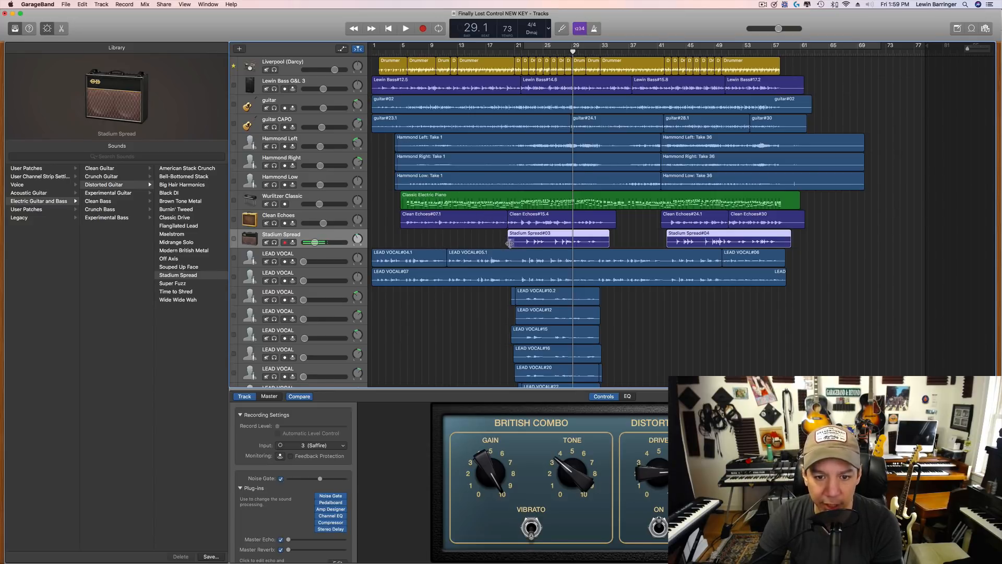
- Trim only the start of the Stadium Spread#03 region to about bar 22, undoing the trim that affected both regions
drag(510, 244, 526, 245)
key(super+z)
click(463, 238)
drag(436, 262, 447, 264)
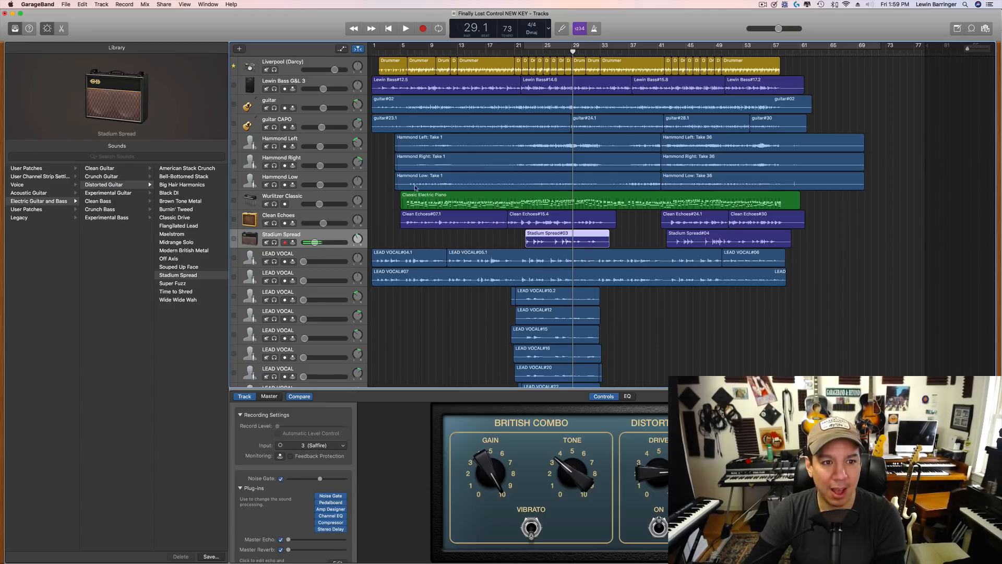
- Magnify the timeline around the song's opening and play it from bar 1 to bar 2
click(379, 52)
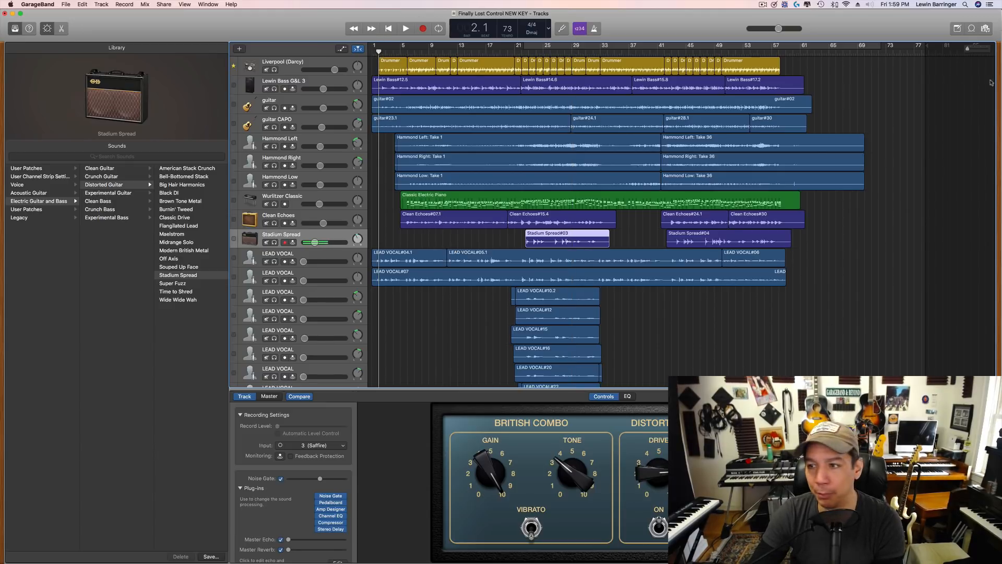
key(super+Right)
key(super+Right)
key(super+Right)
scroll(447, 115, left, 10)
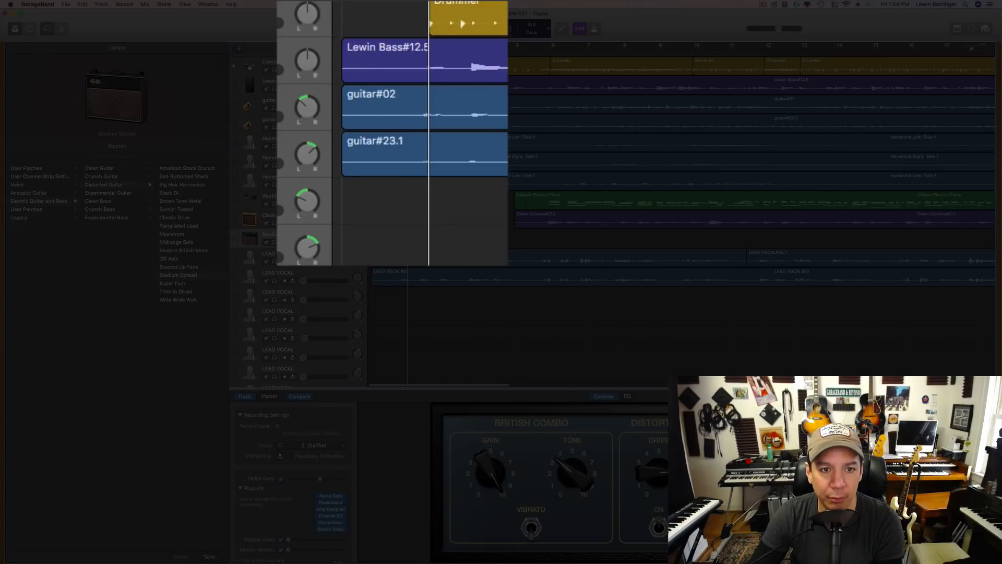
drag(407, 52, 372, 53)
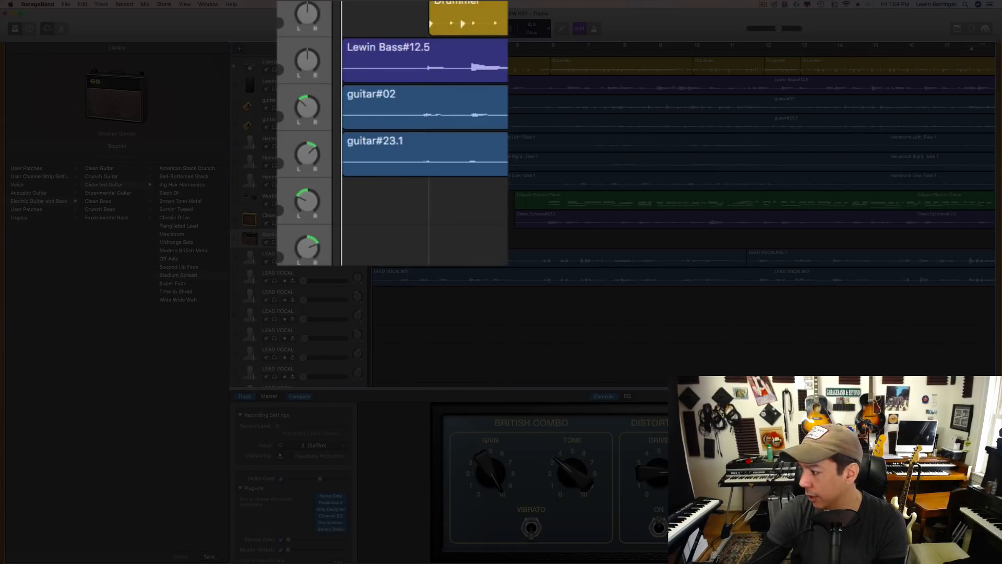
key(space)
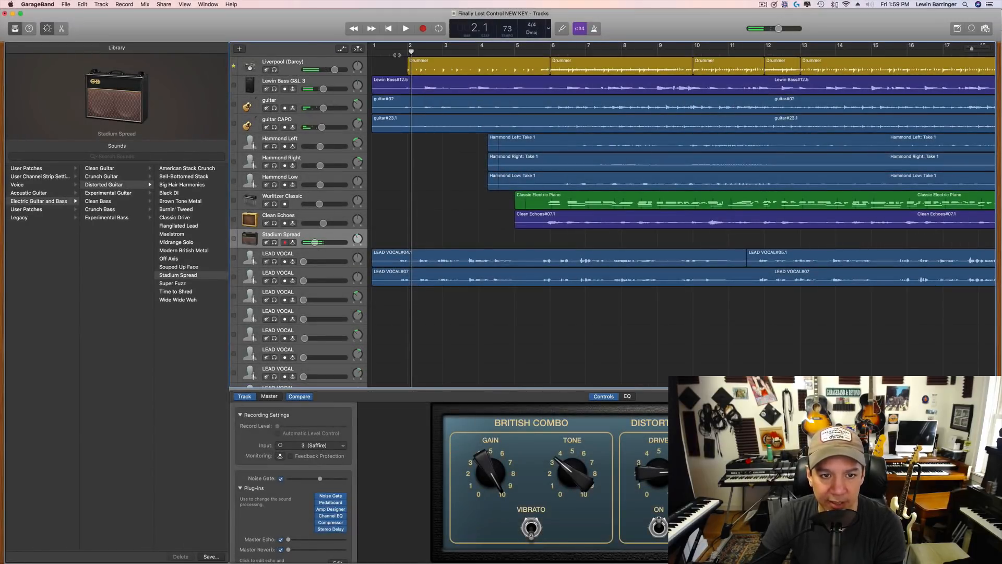
- Open the audio editor and place the playhead within beat 1.4, just before the guitar's first note
drag(398, 54, 407, 53)
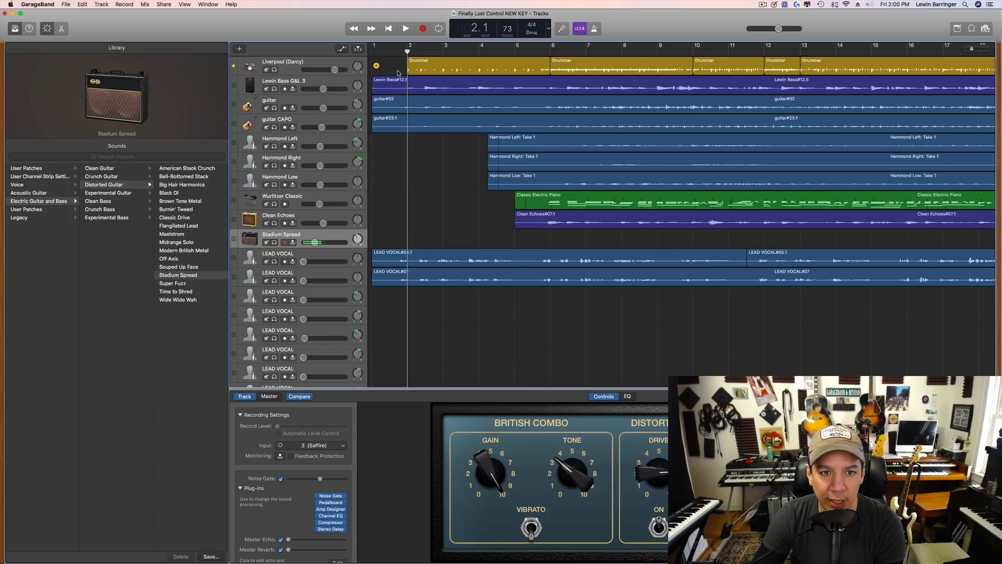
drag(407, 53, 405, 53)
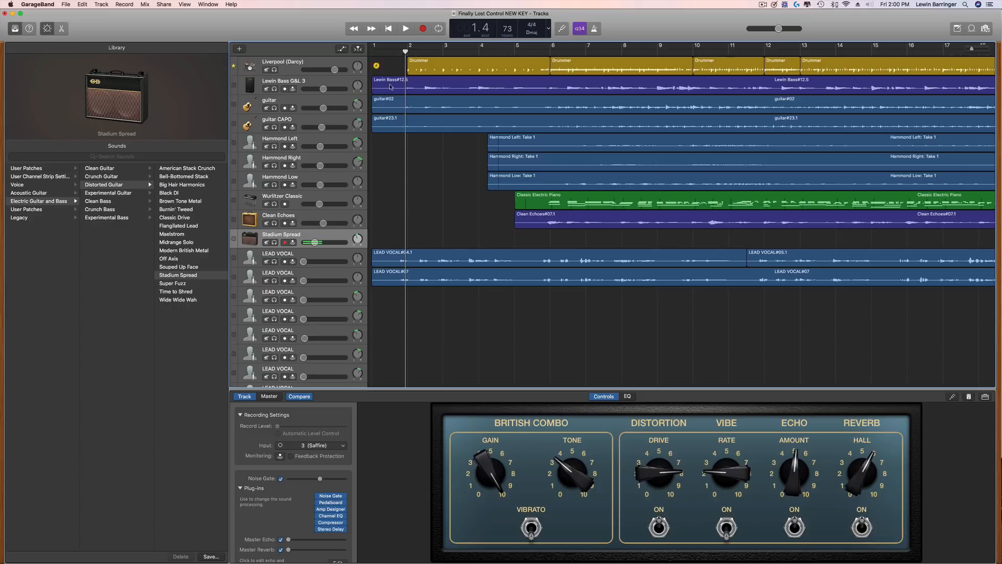
click(61, 29)
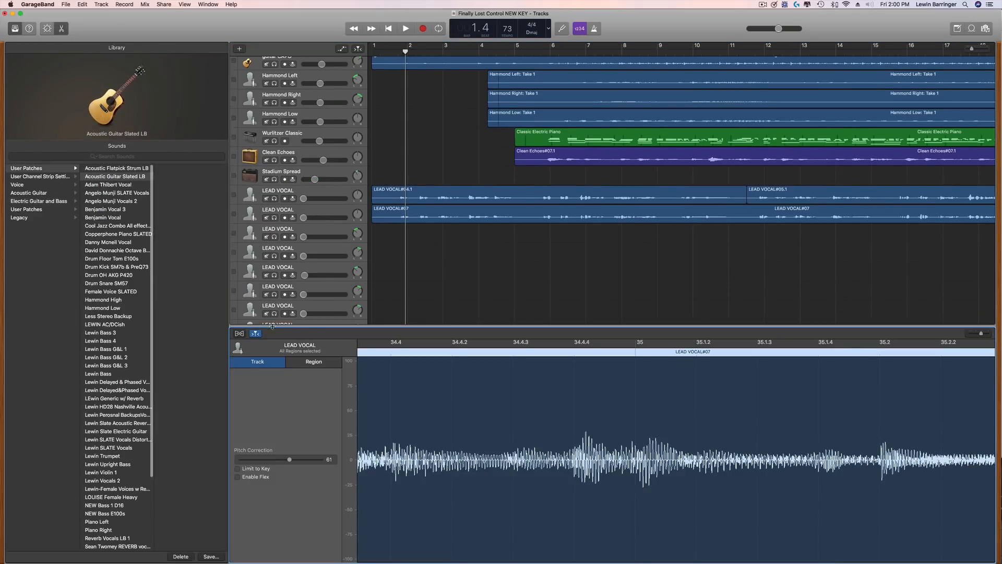
click(256, 334)
click(256, 334)
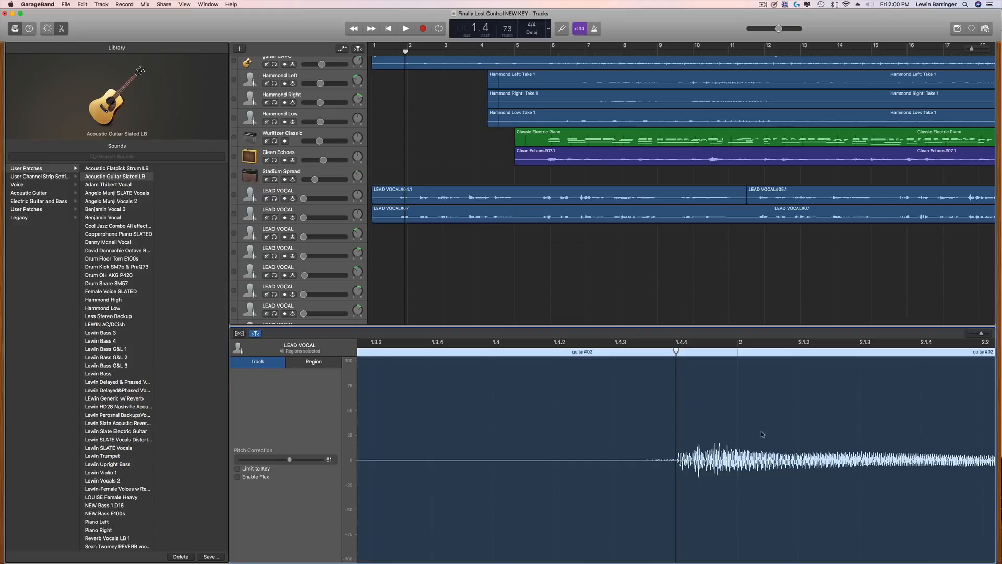
drag(675, 351, 647, 373)
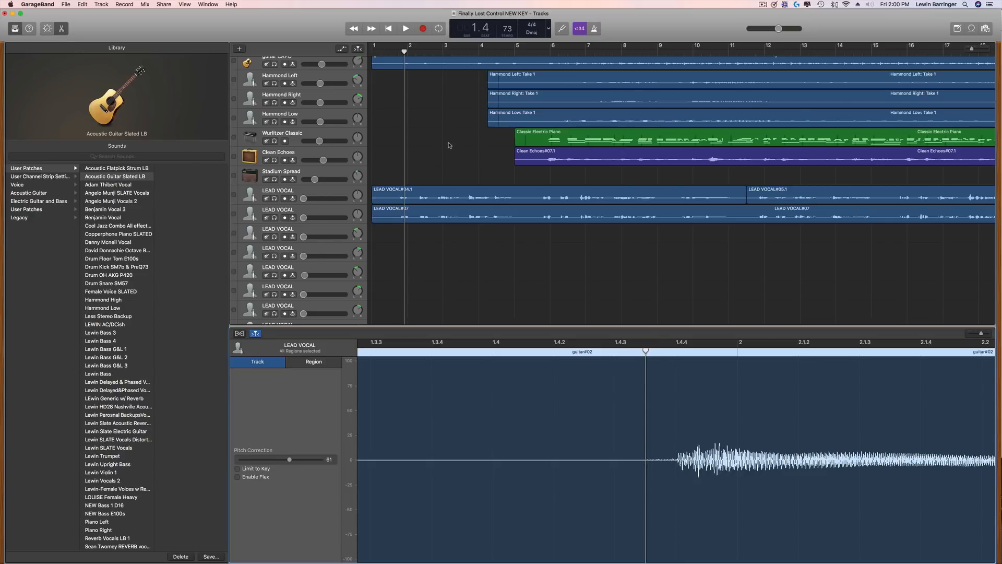
- Compare the first notes of the bass, guitar and guitar CAPO recordings with the playhead in the audio editor
scroll(449, 145, up, 4)
drag(431, 148, 433, 92)
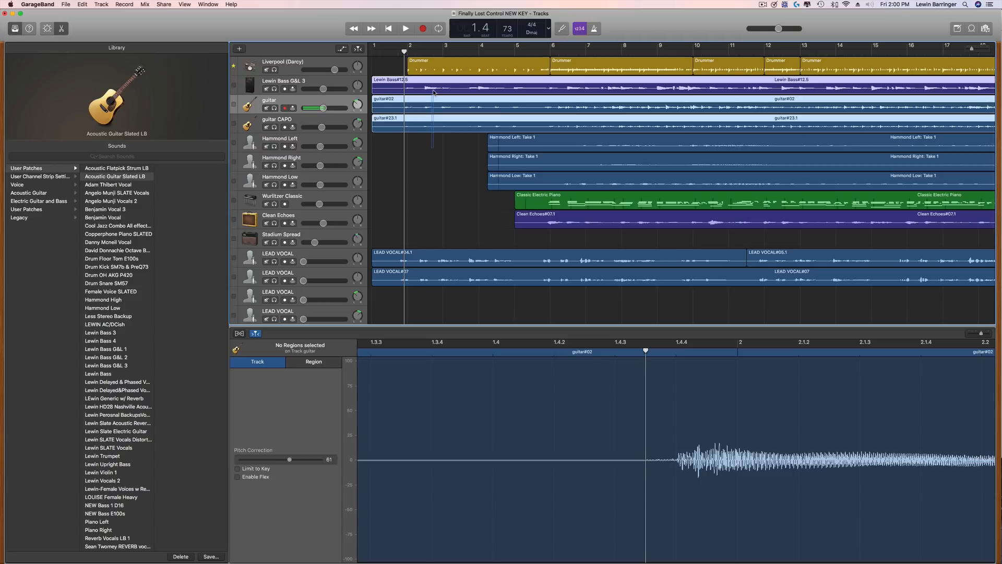
click(434, 90)
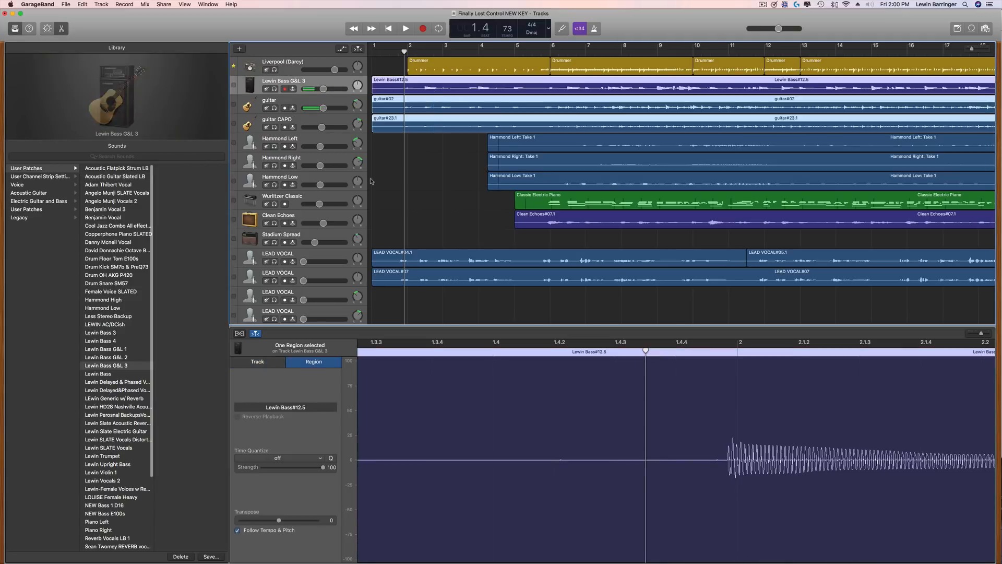
click(303, 106)
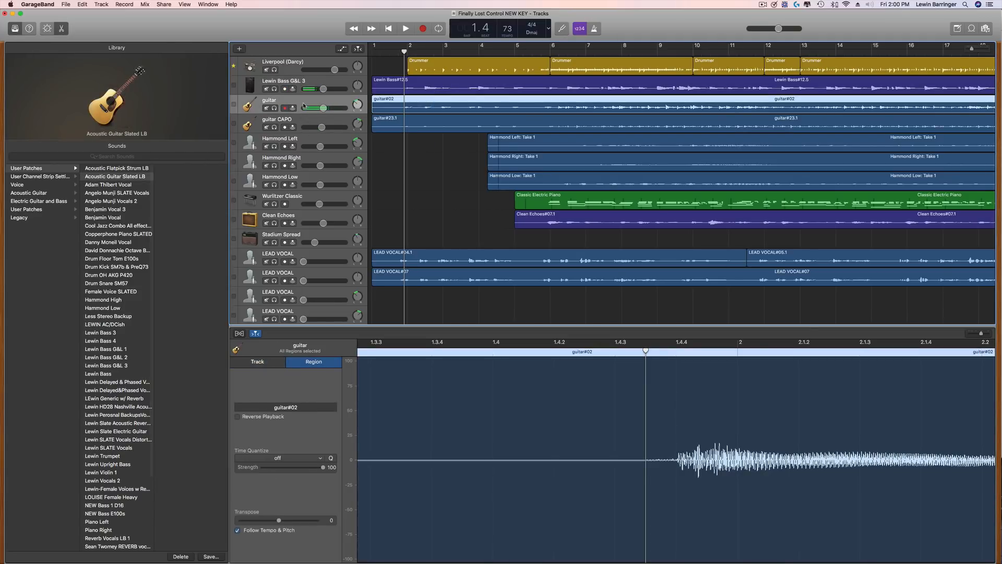
click(302, 123)
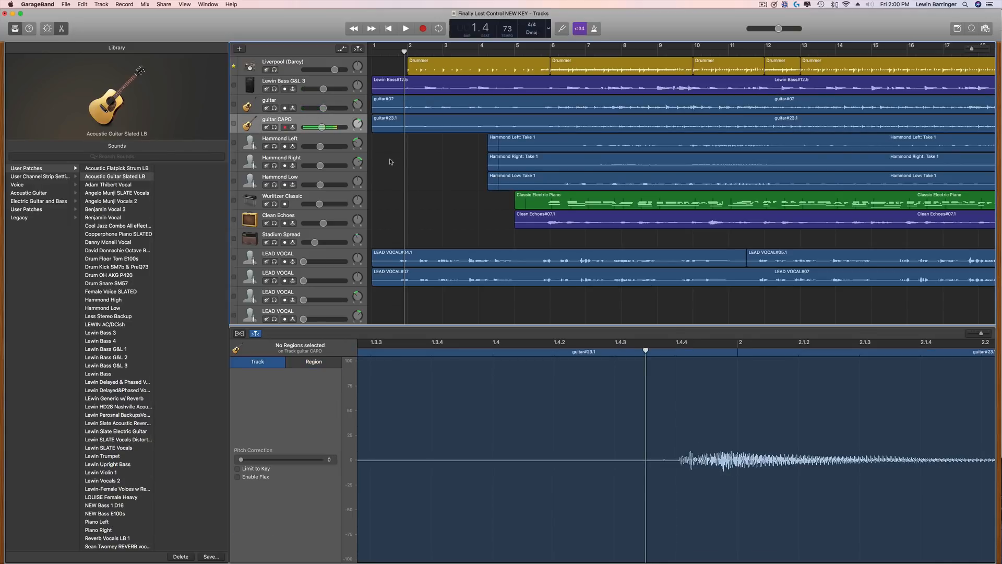
- Split the bass, guitar and guitar CAPO regions at the playhead and delete the pieces before it
click(387, 82)
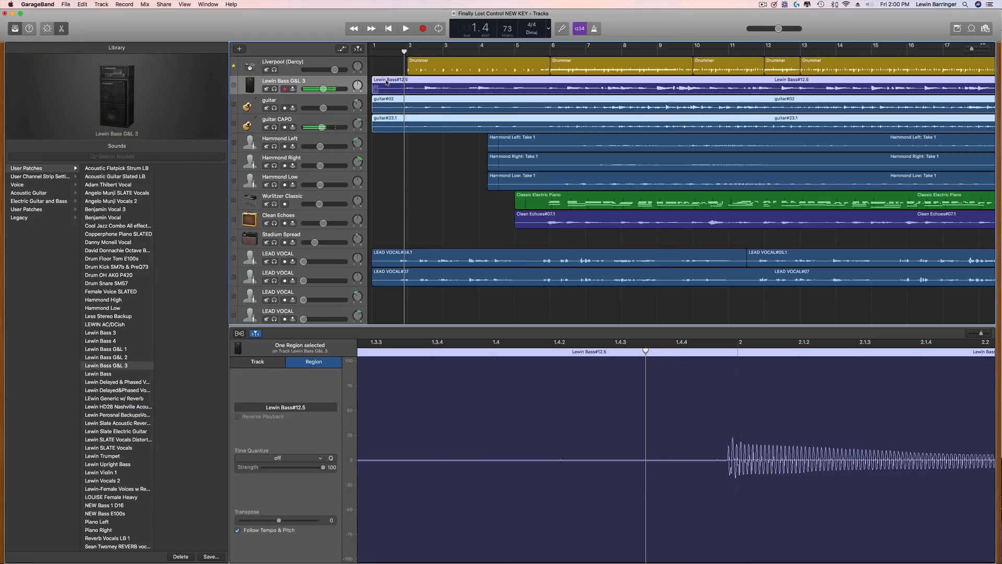
key(super+t)
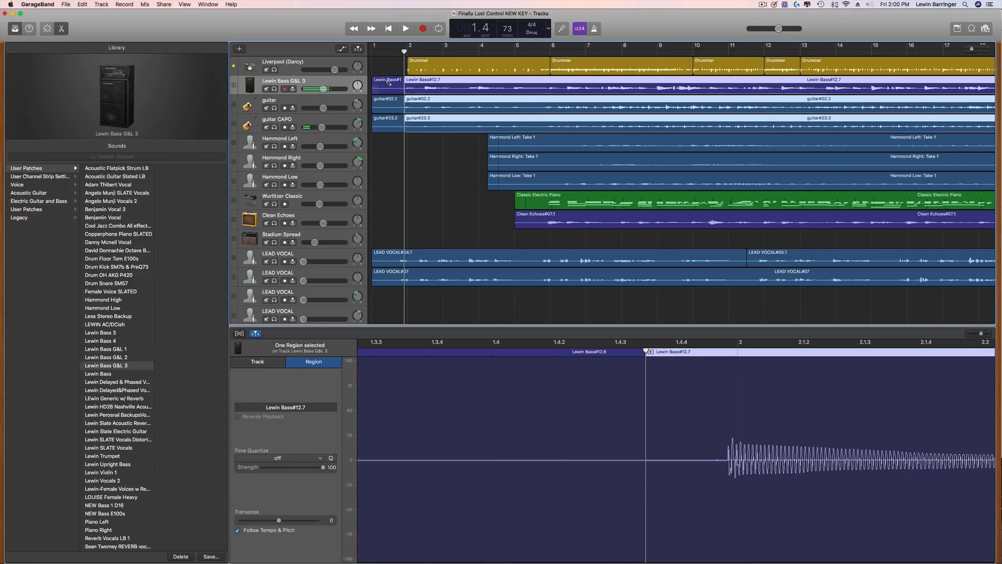
click(387, 148)
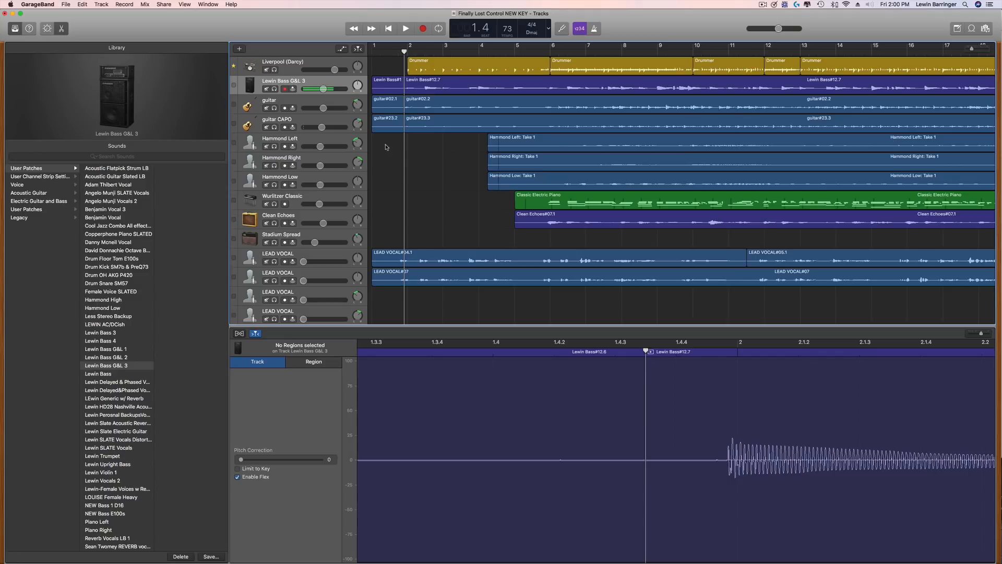
drag(386, 147, 383, 80)
key(Delete)
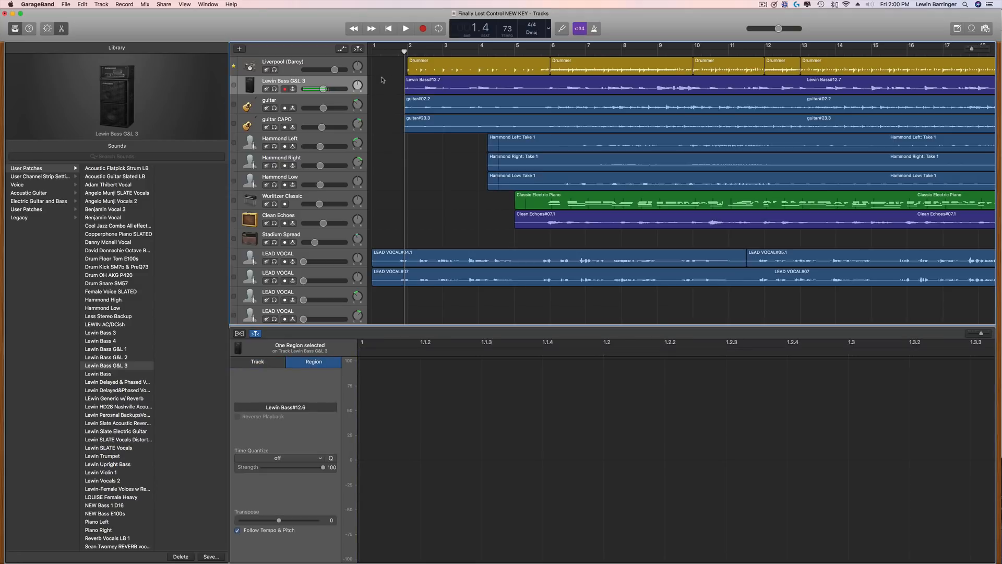
- Show the first lead vocal's waveform and place the playhead just before its first sung word
click(323, 257)
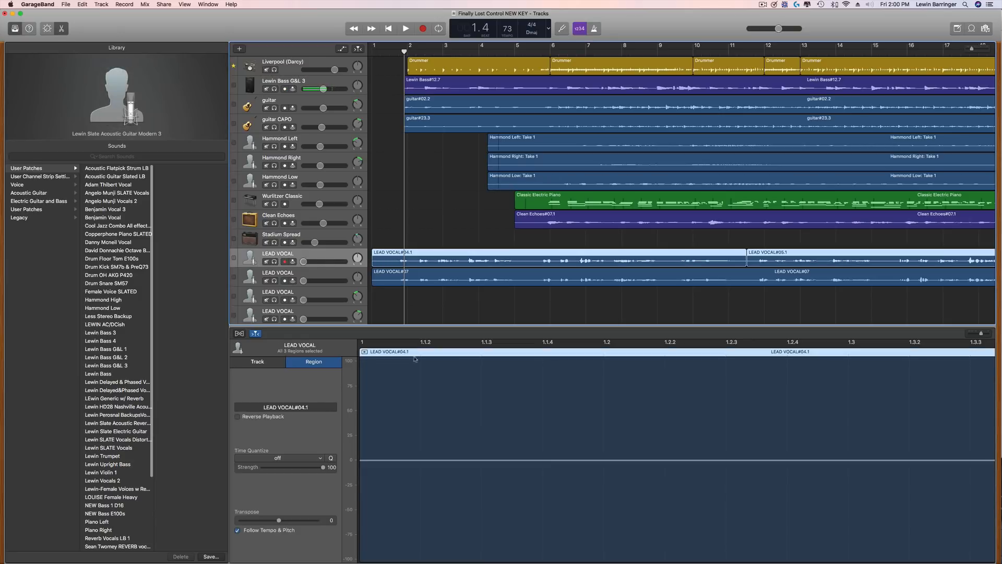
scroll(793, 397, right, 10)
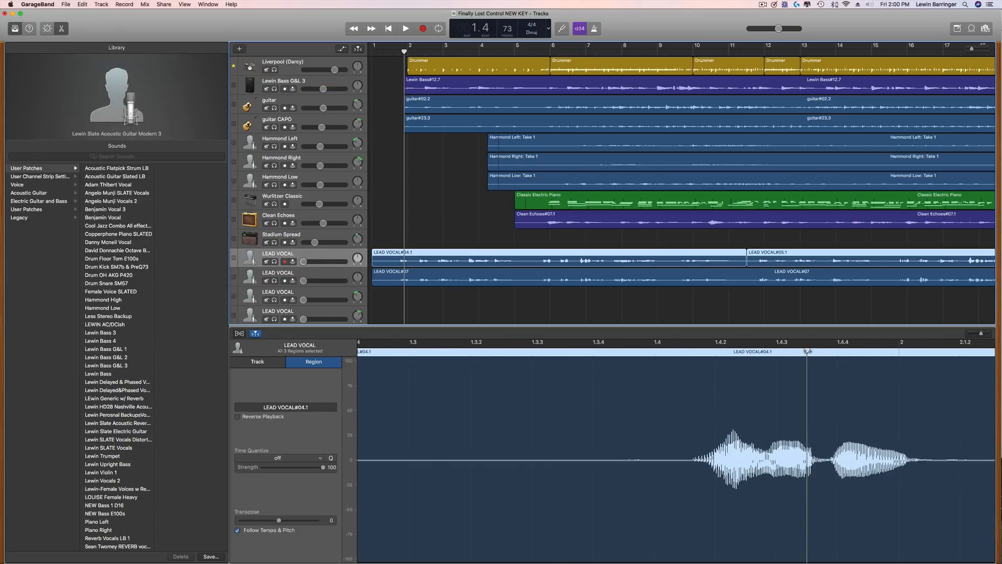
drag(807, 351, 687, 368)
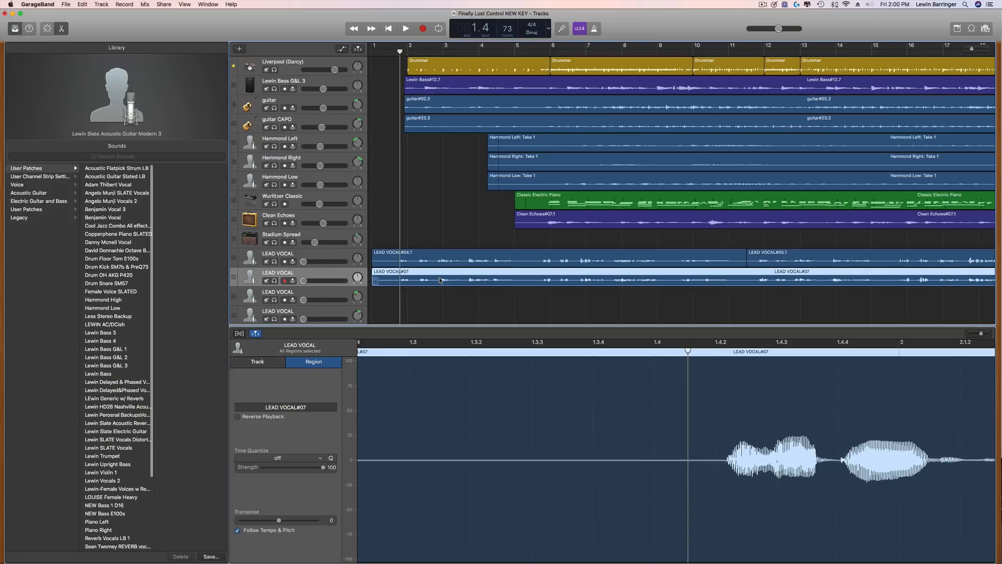
- Split the LEAD VOCAL#04.1 and LEAD VOCAL#07 regions at the playhead and delete the silent opening pieces
click(433, 224)
click(433, 256)
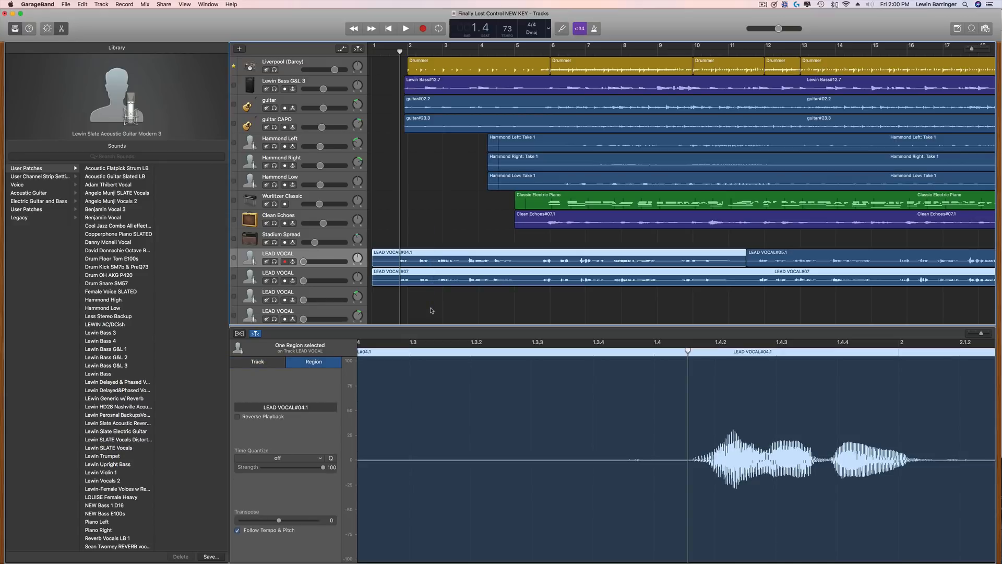
key(super+t)
drag(382, 230, 382, 295)
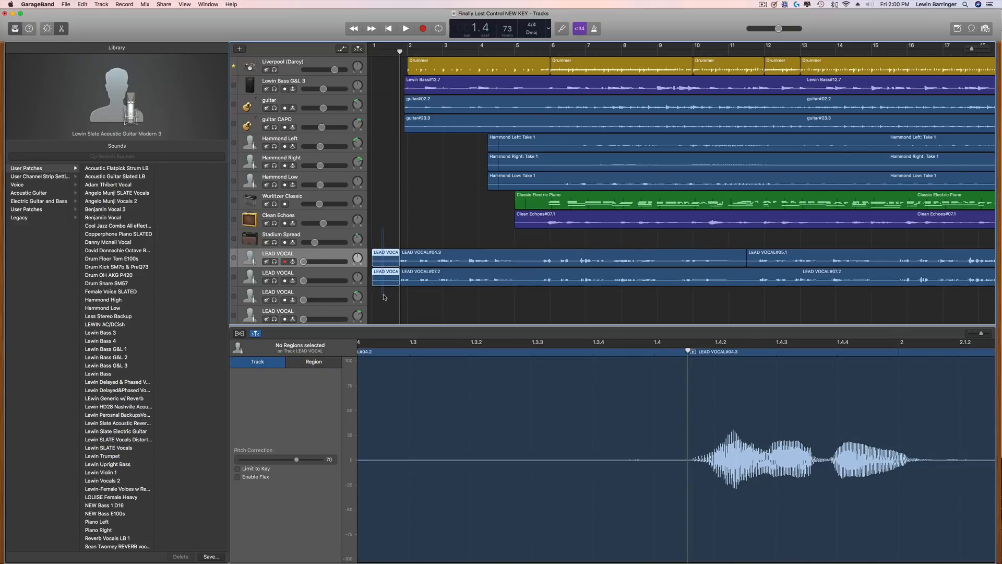
key(Delete)
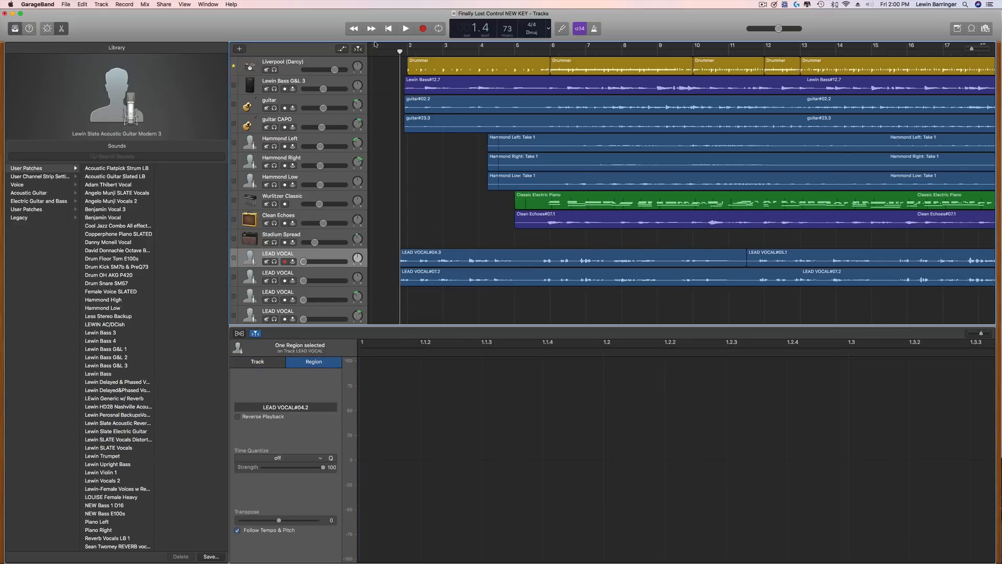
- Play the cleaned-up song opening from bar 1, and return the playhead to bar 2
drag(400, 53, 352, 63)
key(space)
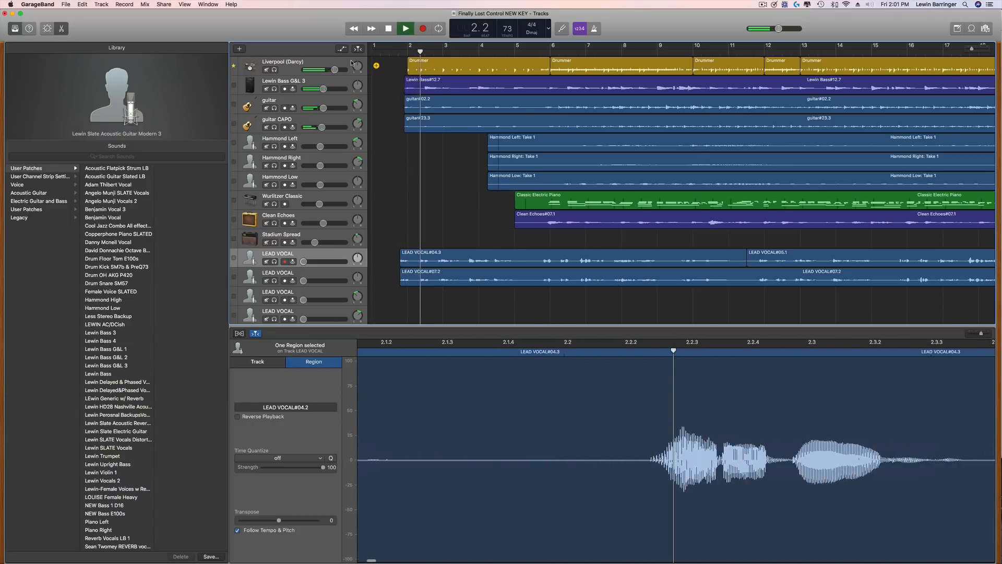
key(space)
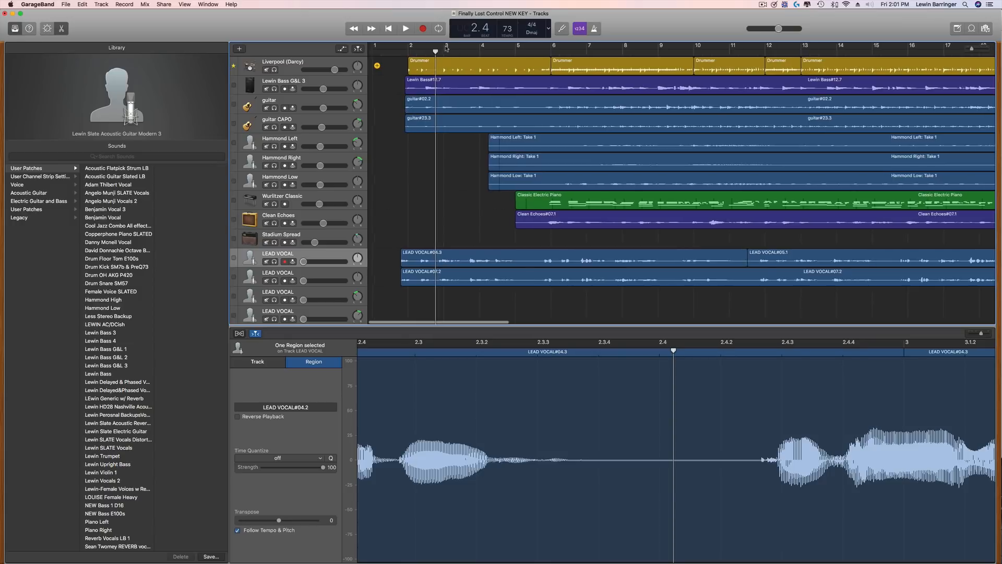
click(406, 53)
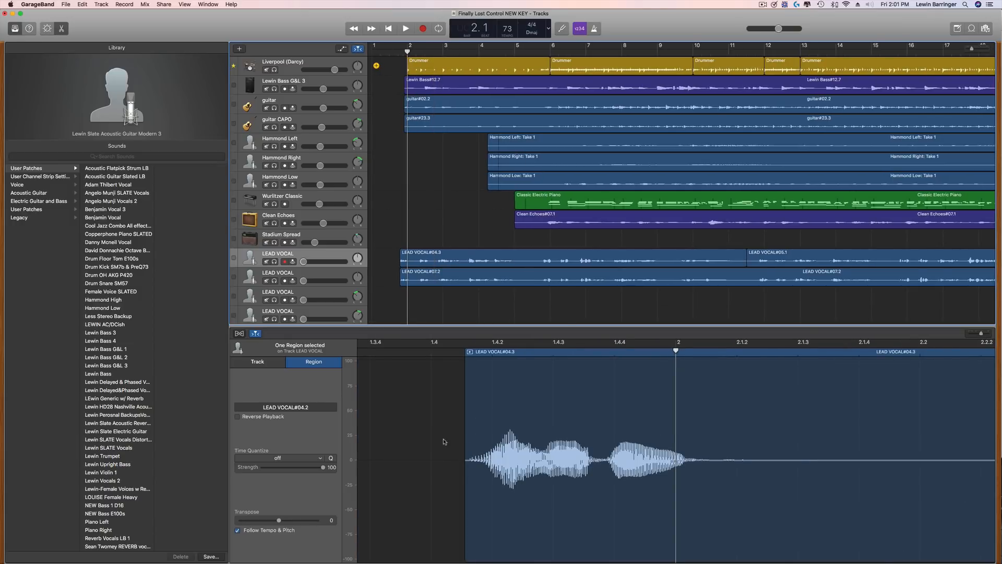
- Enable Flex editing on the Lewin Bass#12.7 region and move its first note attack onto the start of bar 2
click(329, 64)
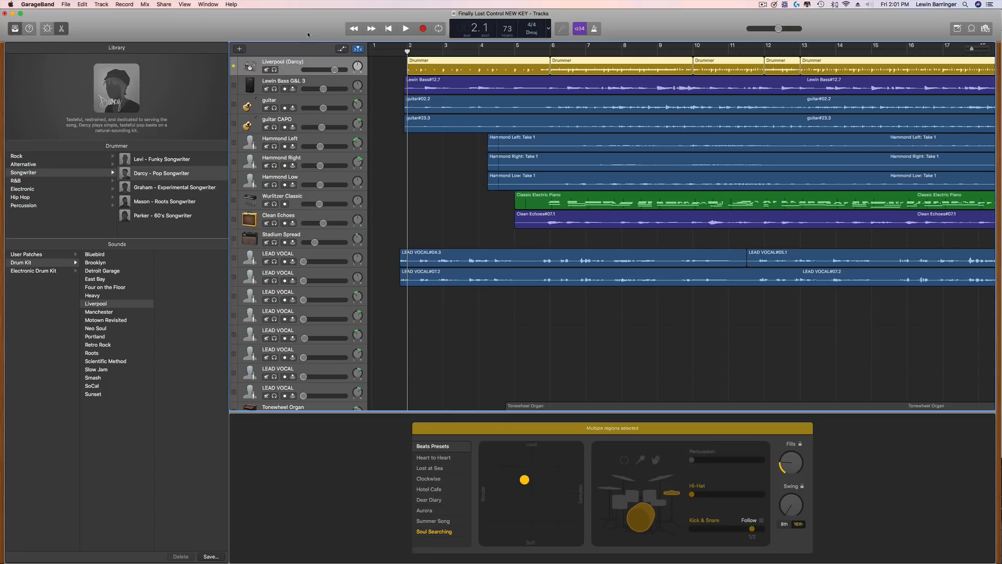
click(301, 86)
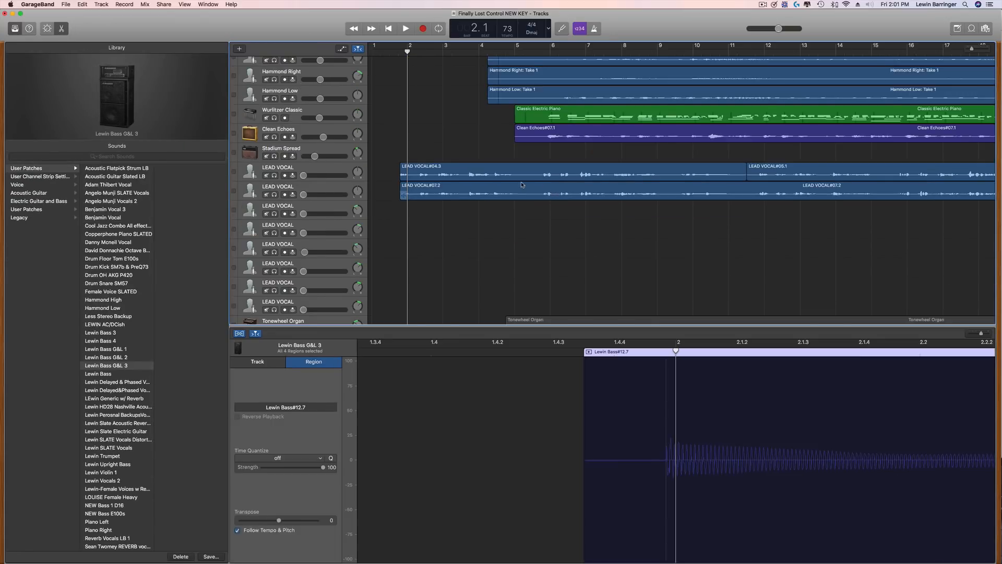
drag(971, 48, 984, 48)
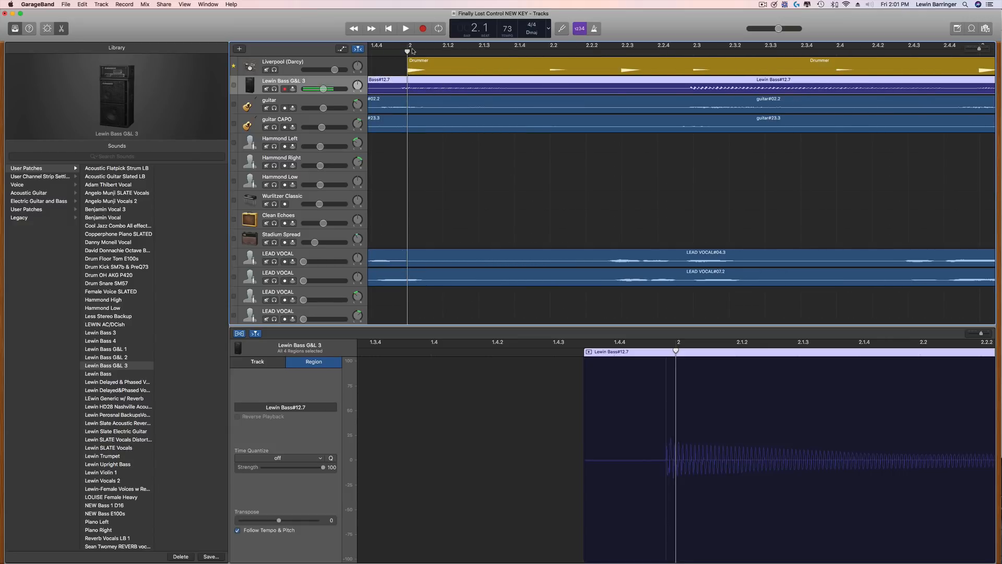
click(382, 70)
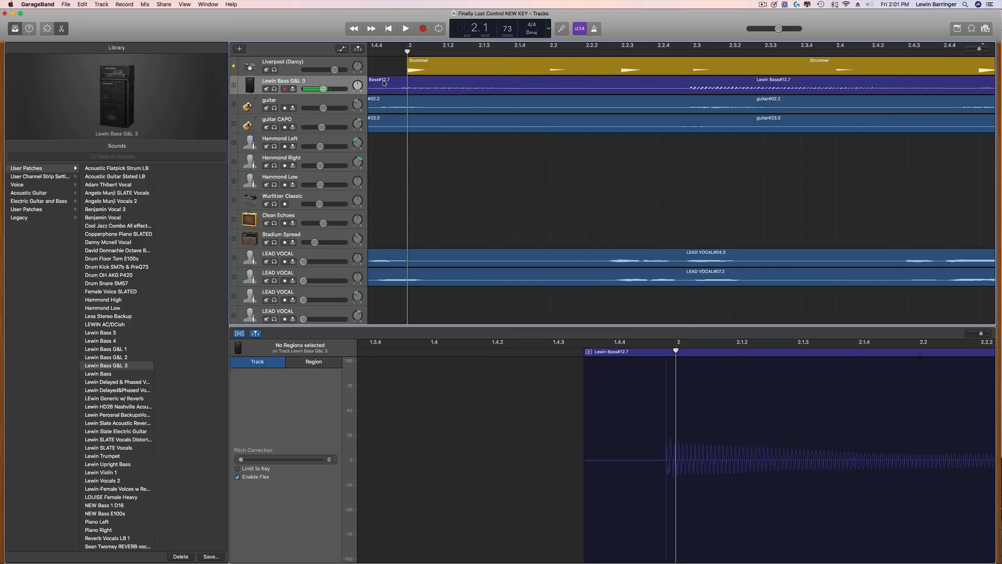
click(384, 82)
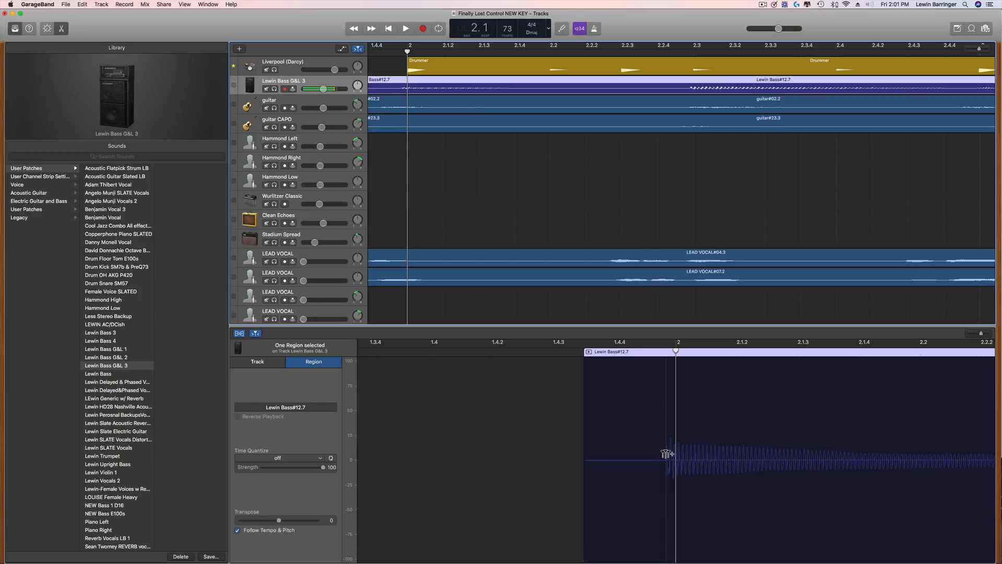
click(239, 335)
click(239, 334)
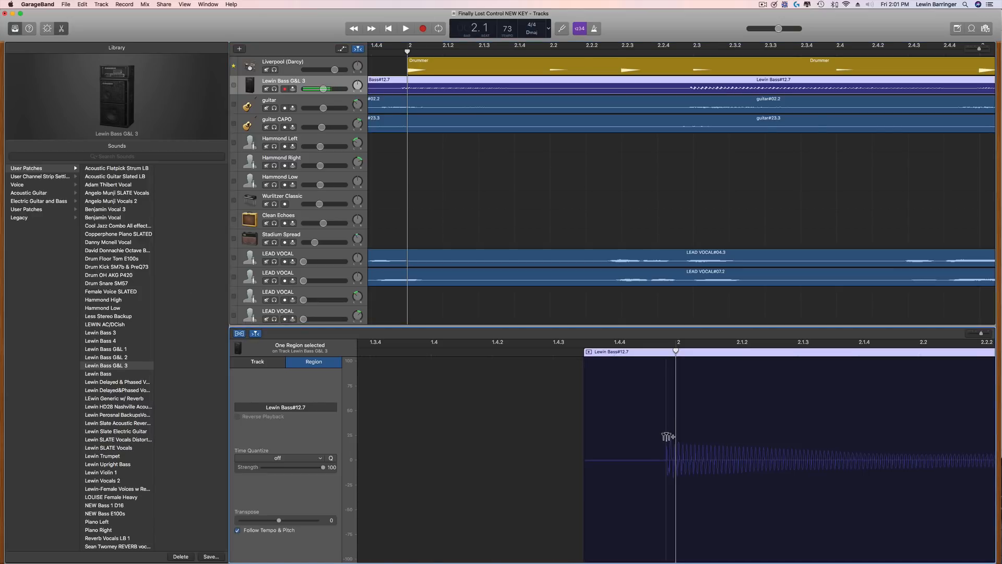
drag(666, 437, 674, 438)
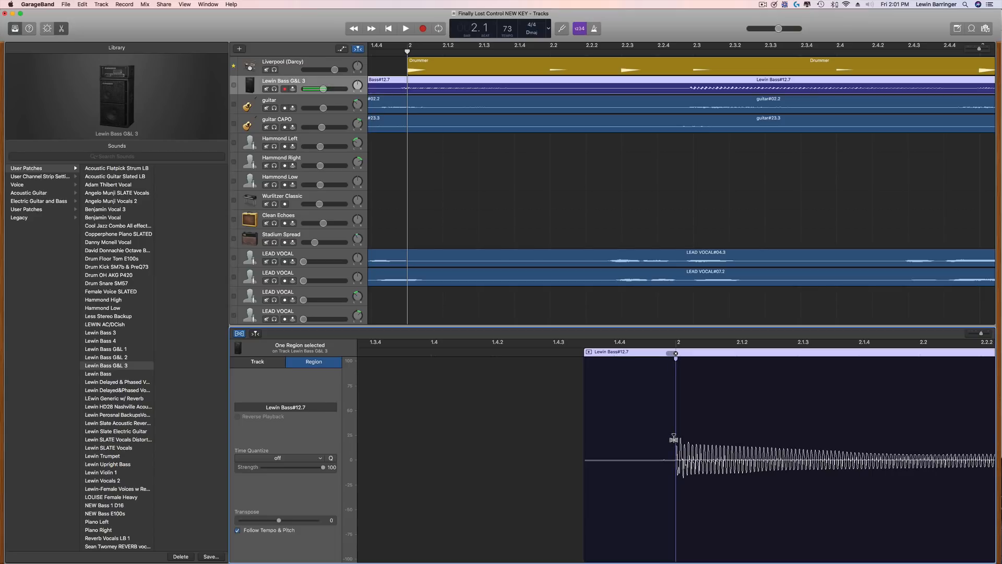
- Flex the opening strum of the guitar#02.2 region, shifting its first two attacks later so they fall around the start of bar 2
key(Down)
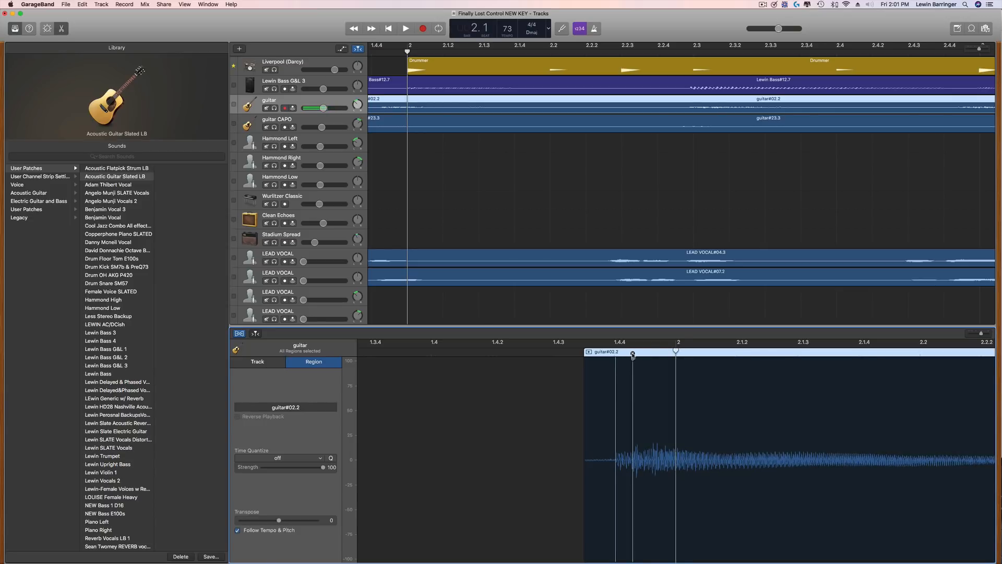
drag(616, 385, 633, 384)
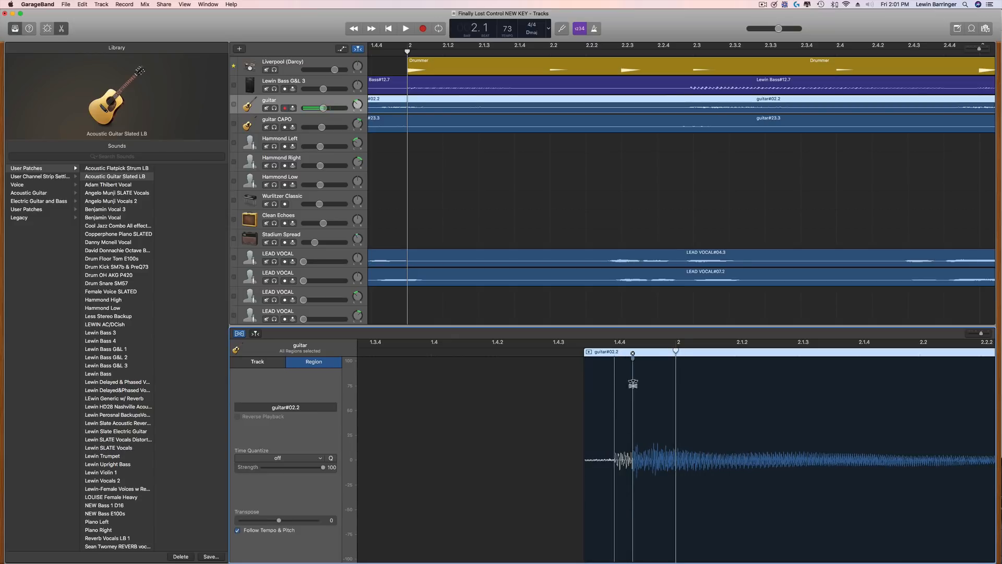
click(633, 354)
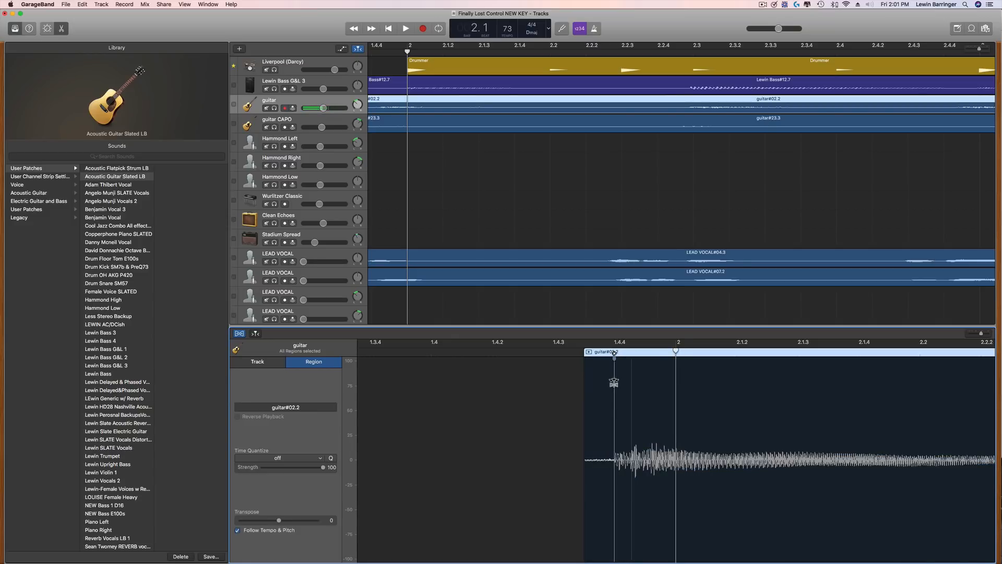
mouse_move(614, 383)
mouse_down()
mouse_move(625, 384)
mouse_move(606, 386)
mouse_up()
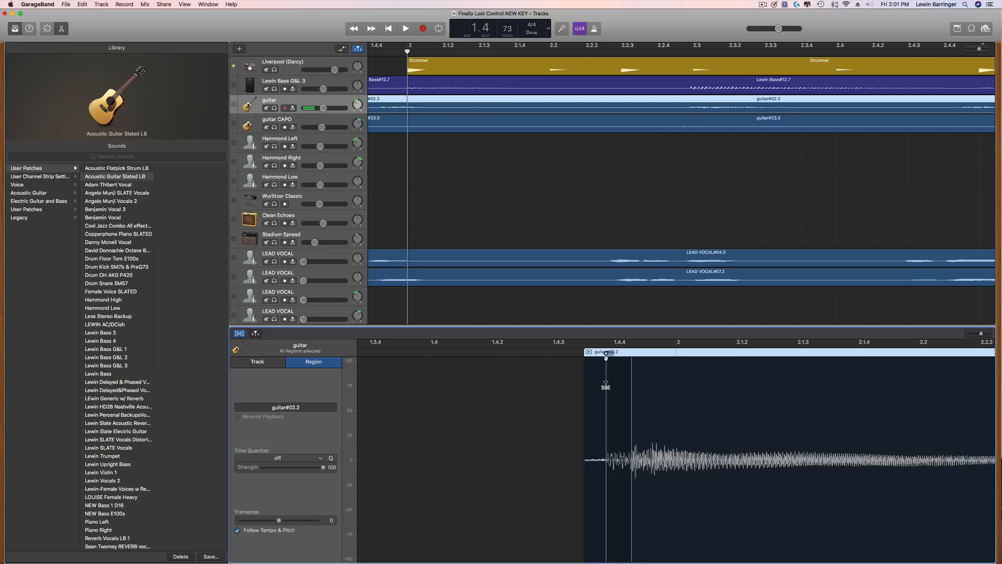
click(632, 354)
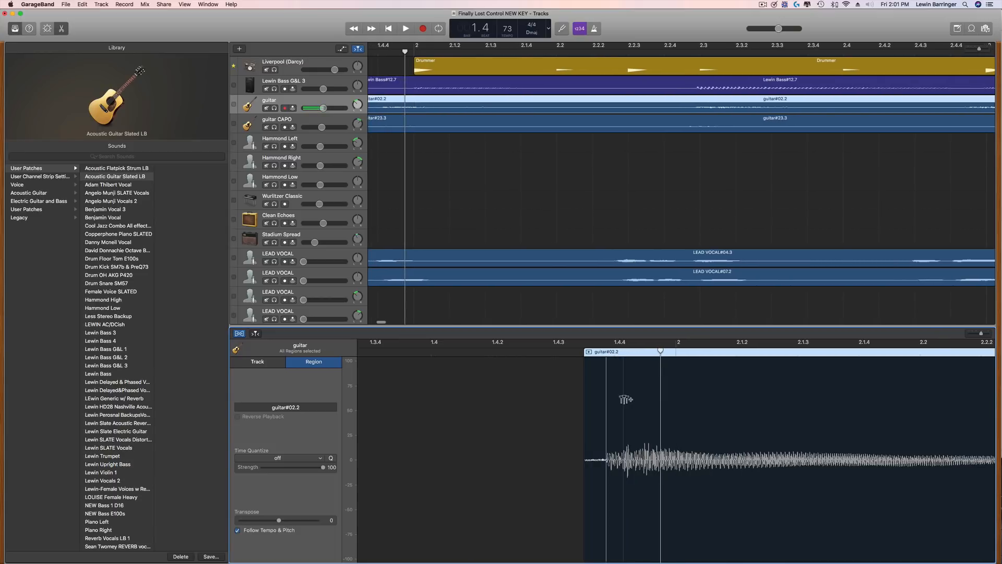
drag(624, 401, 636, 401)
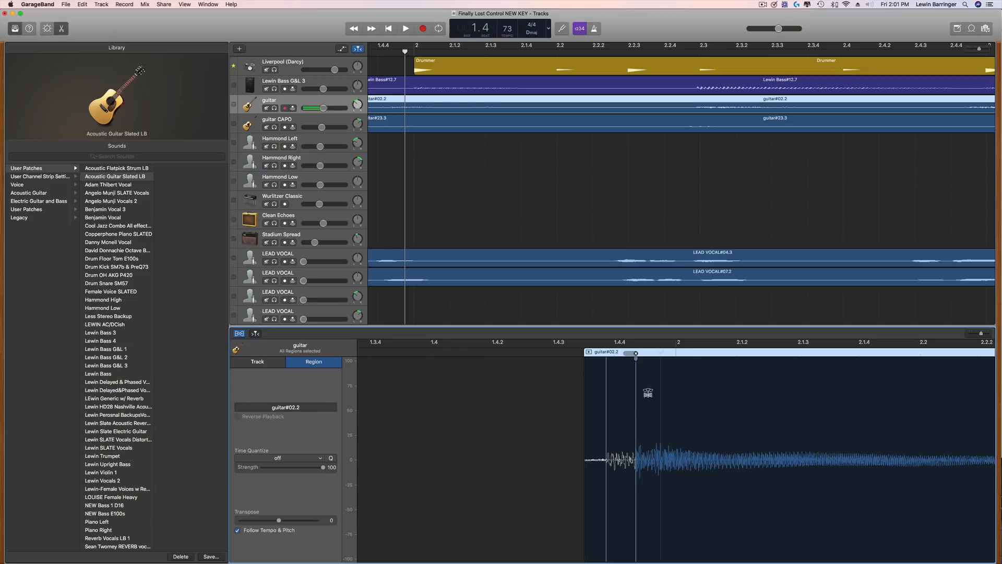
click(674, 354)
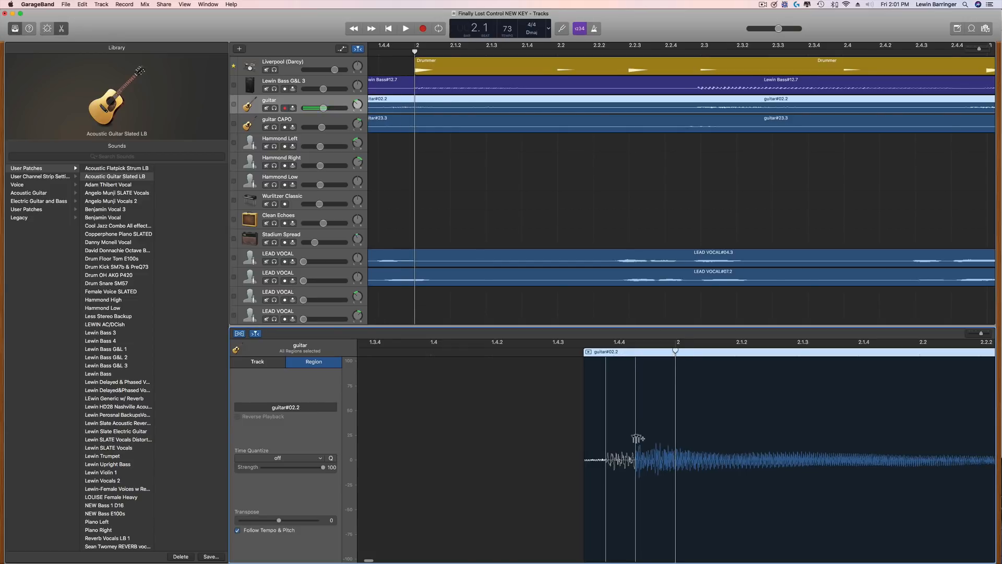
mouse_move(641, 427)
mouse_down()
mouse_move(711, 429)
mouse_move(700, 430)
mouse_up()
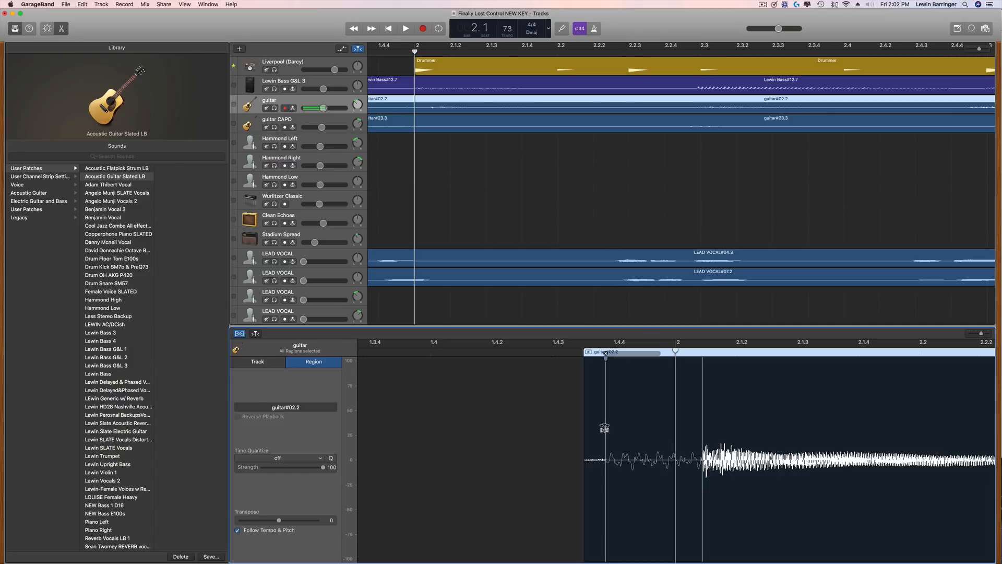
mouse_move(605, 428)
mouse_down()
mouse_move(697, 436)
mouse_move(682, 441)
mouse_up()
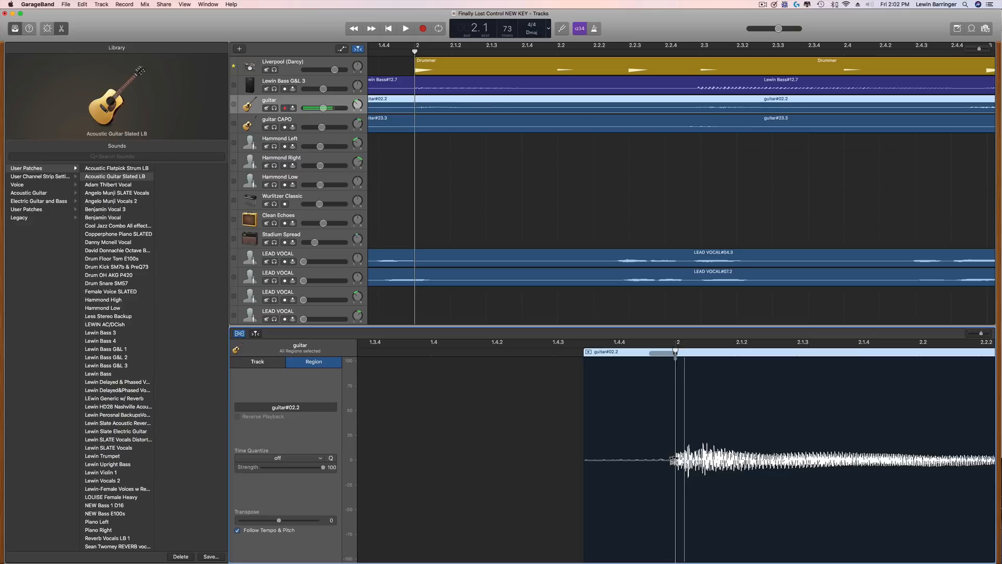
drag(673, 459, 682, 458)
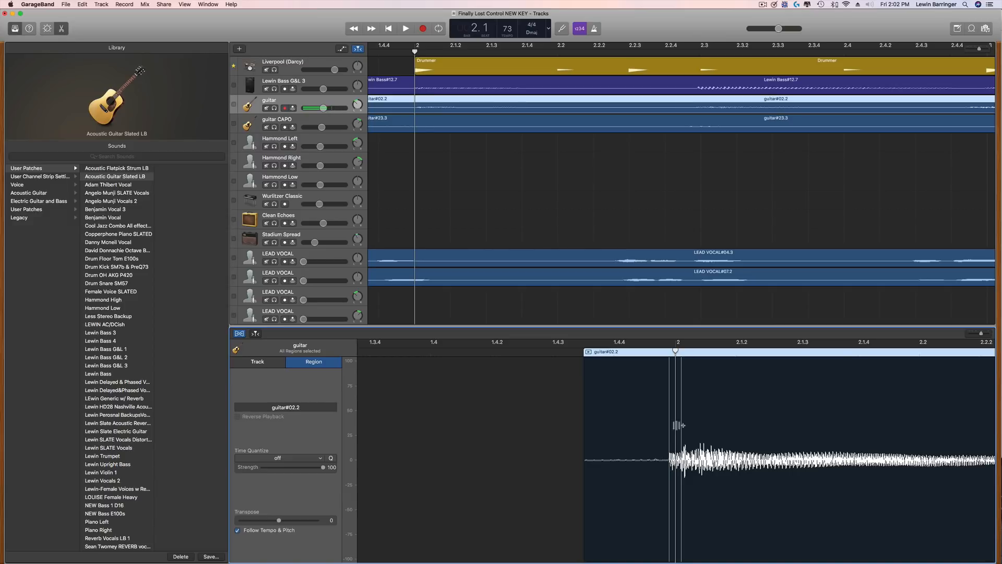
- Enable Flex editing on the guitar CAPO track and move the two opening attacks of region guitar#23.3 to the start of bar 2
click(282, 116)
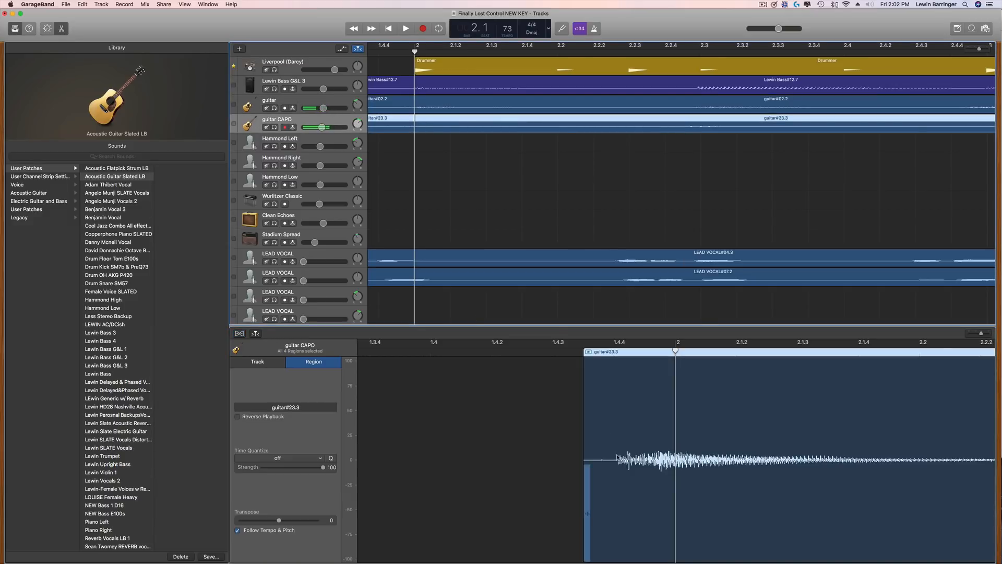
click(239, 334)
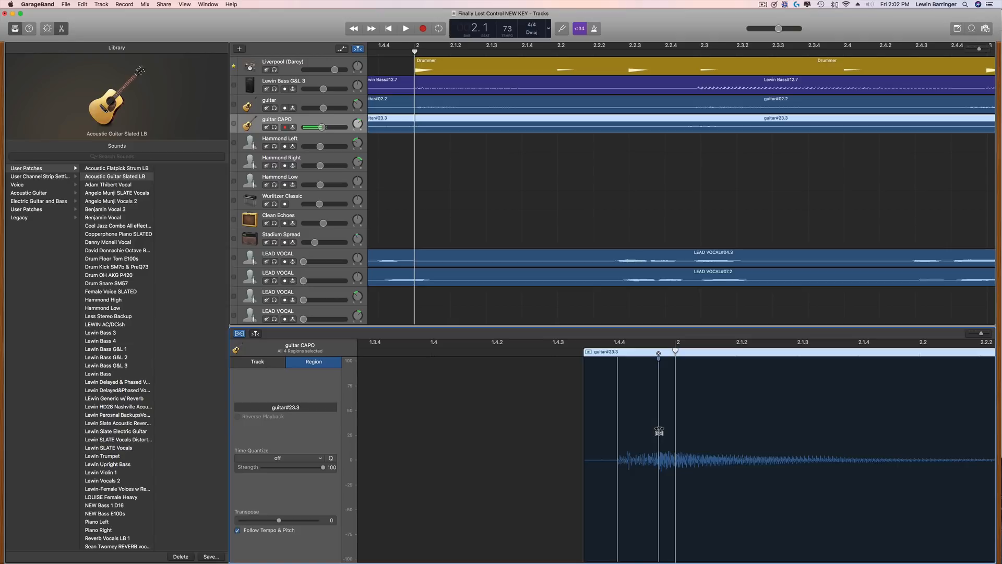
drag(663, 431, 714, 436)
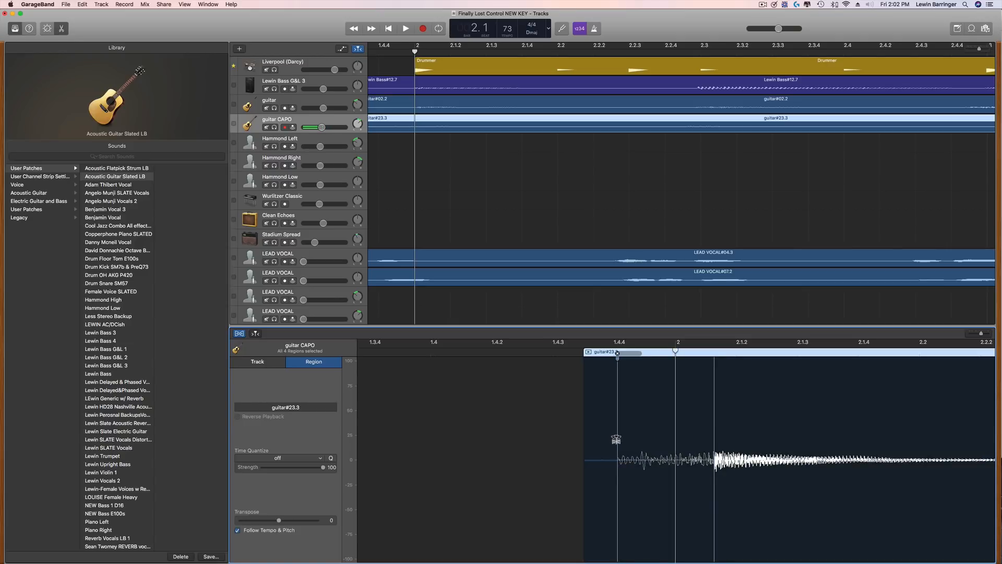
mouse_move(633, 439)
mouse_down()
mouse_move(707, 439)
mouse_move(670, 442)
mouse_move(695, 437)
mouse_up()
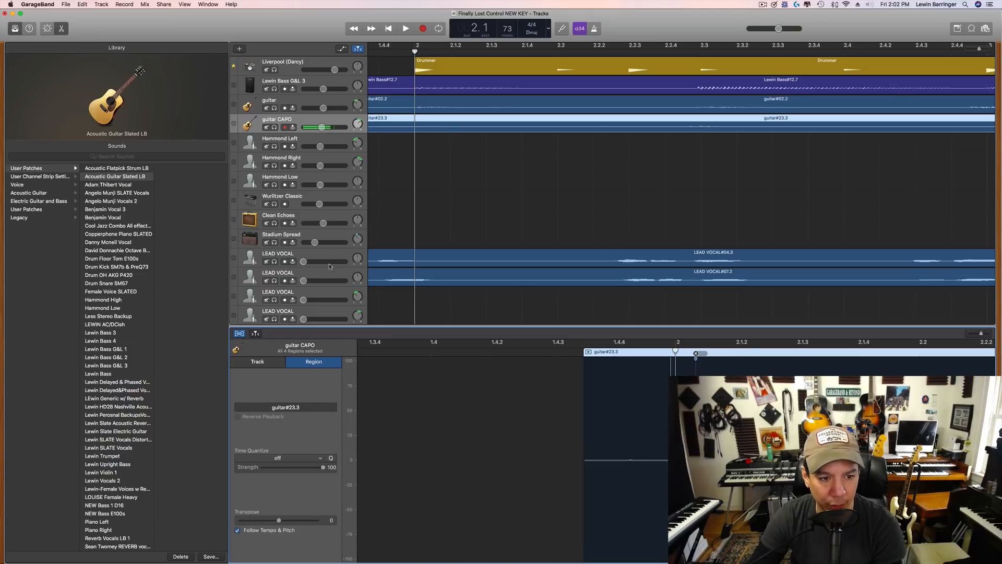
- Play the song's opening several times from before bar 2 to check the timing of the bass and both guitars
scroll(448, 204, up, 3)
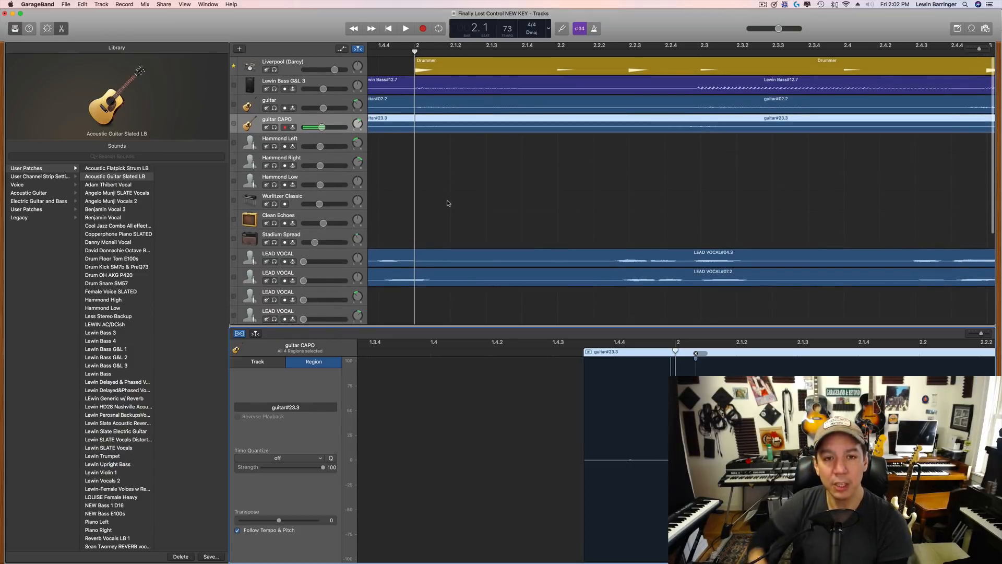
scroll(464, 206, left, 5)
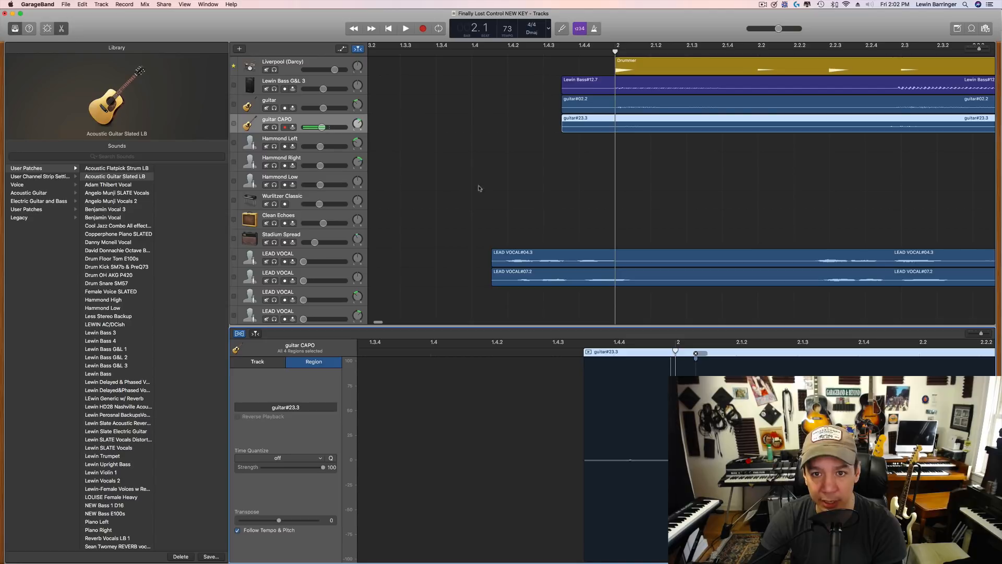
click(573, 52)
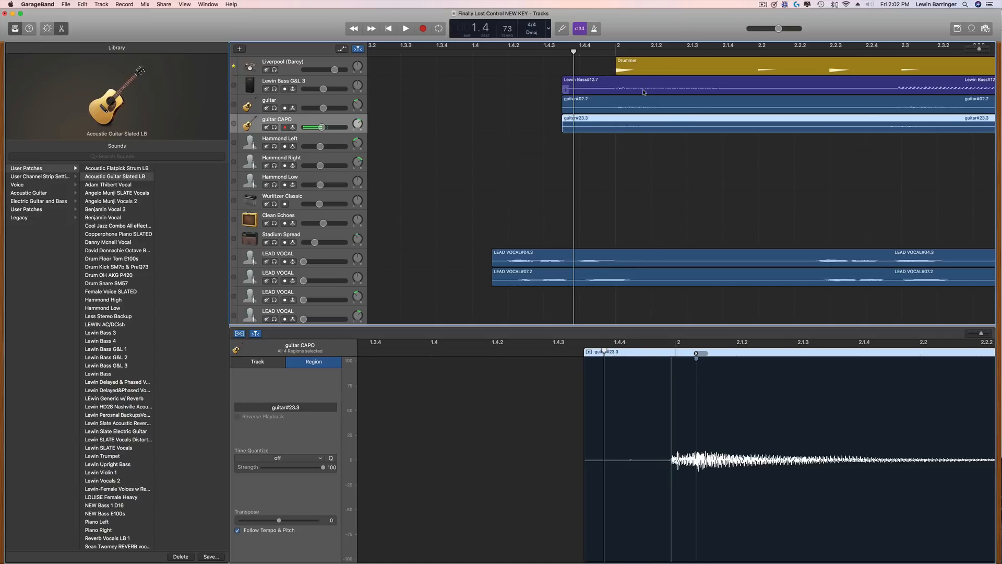
key(space)
scroll(455, 76, left, 3)
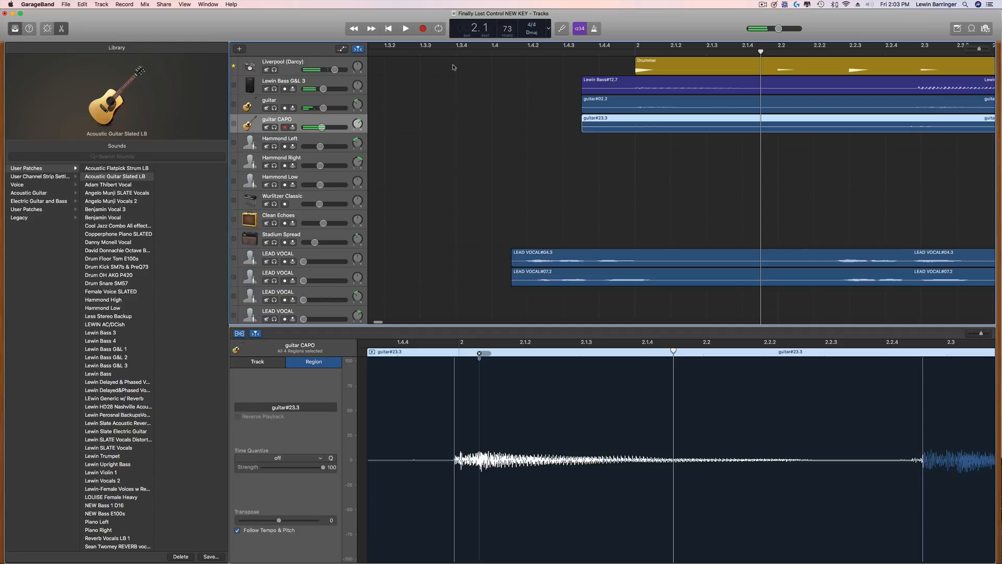
click(384, 53)
key(space)
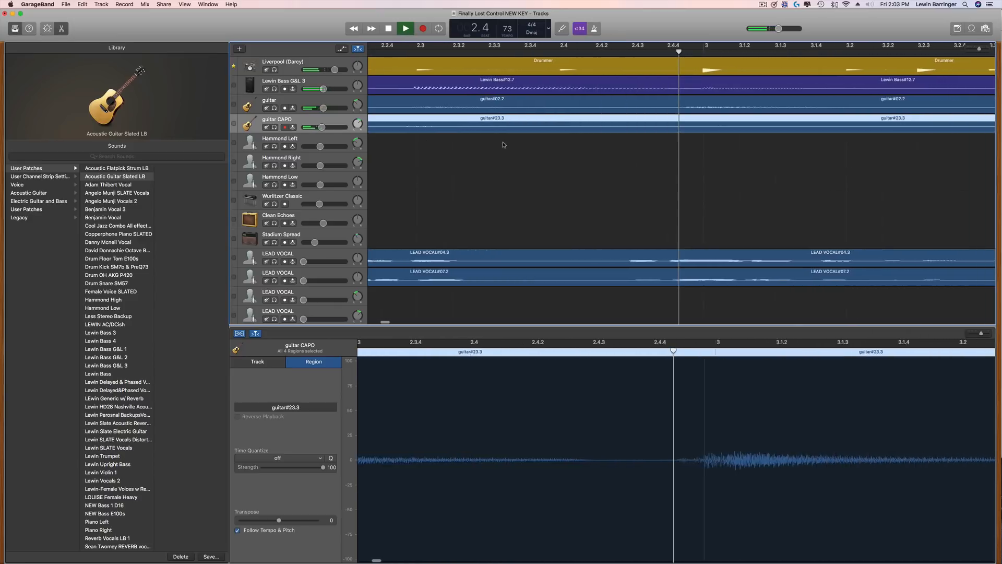
key(space)
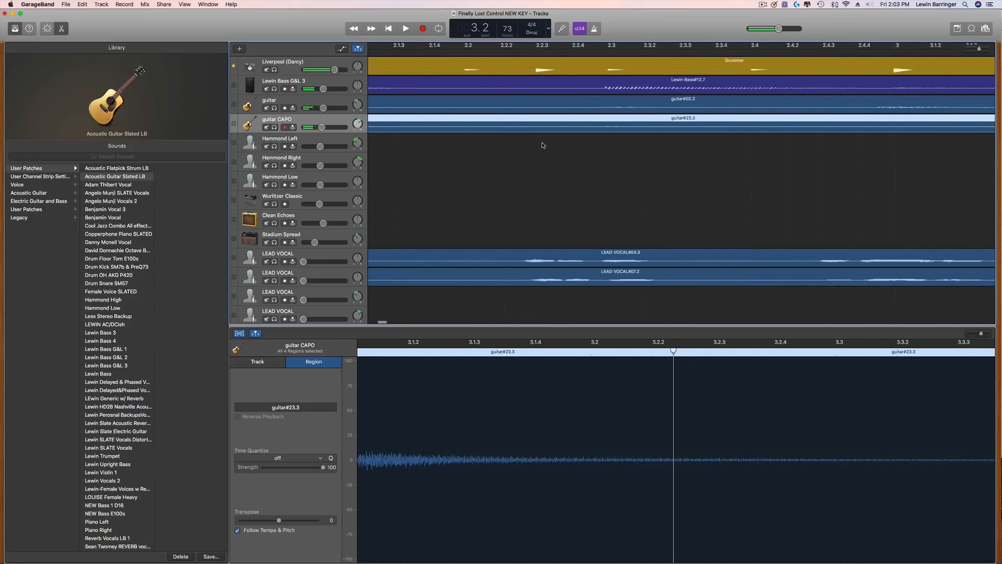
scroll(543, 144, left, 5)
key(space)
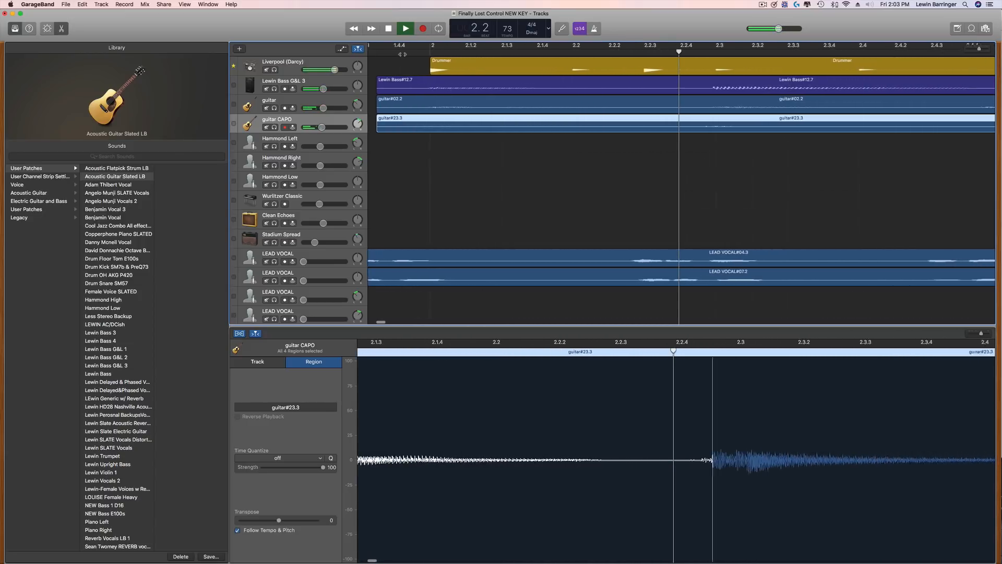
key(space)
- Fine-tune the Flex markers around bar 2, nudging guitar CAPO's second attack slightly later and the guitar's first attack slightly earlier
scroll(620, 478, left, 8)
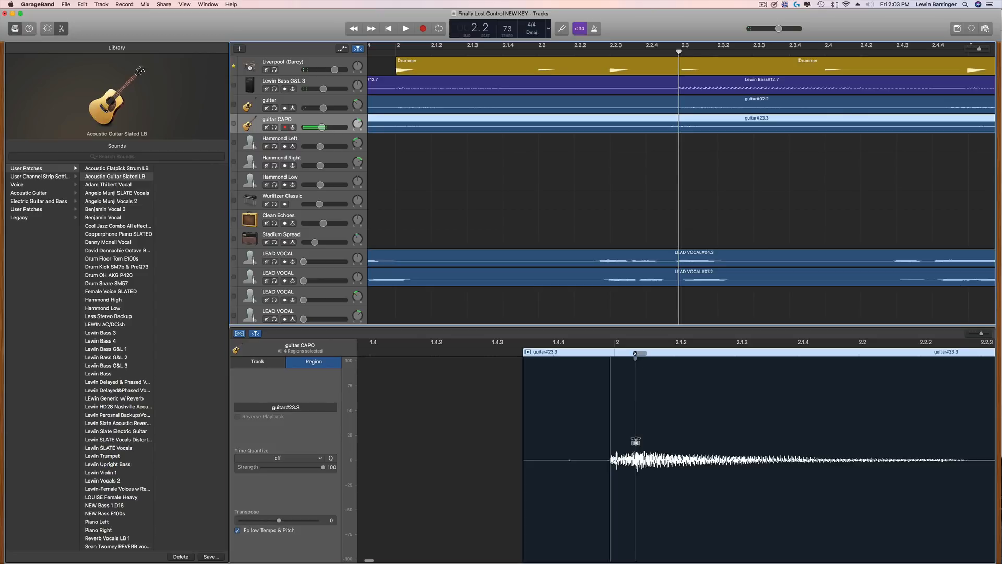
drag(635, 441, 641, 443)
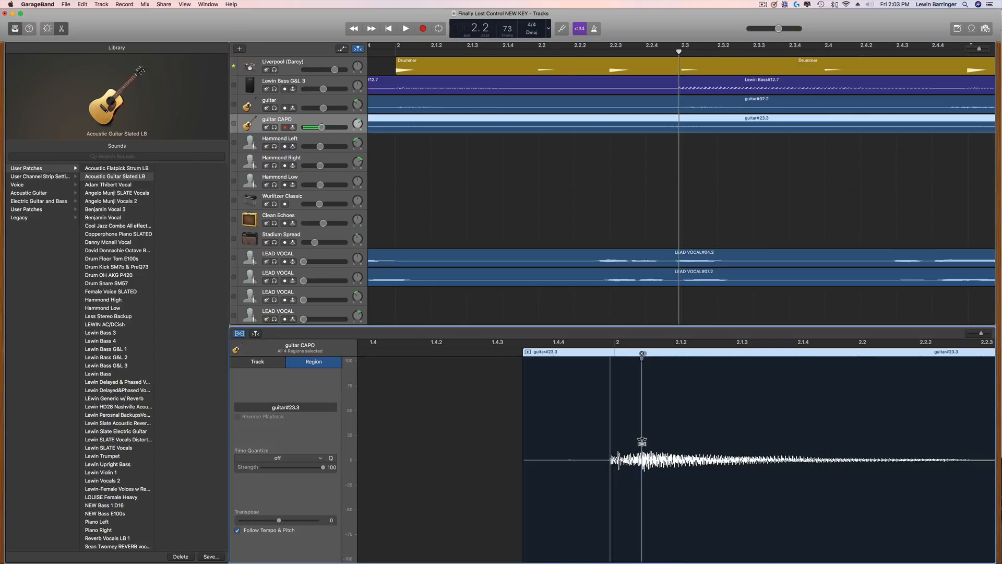
key(Up)
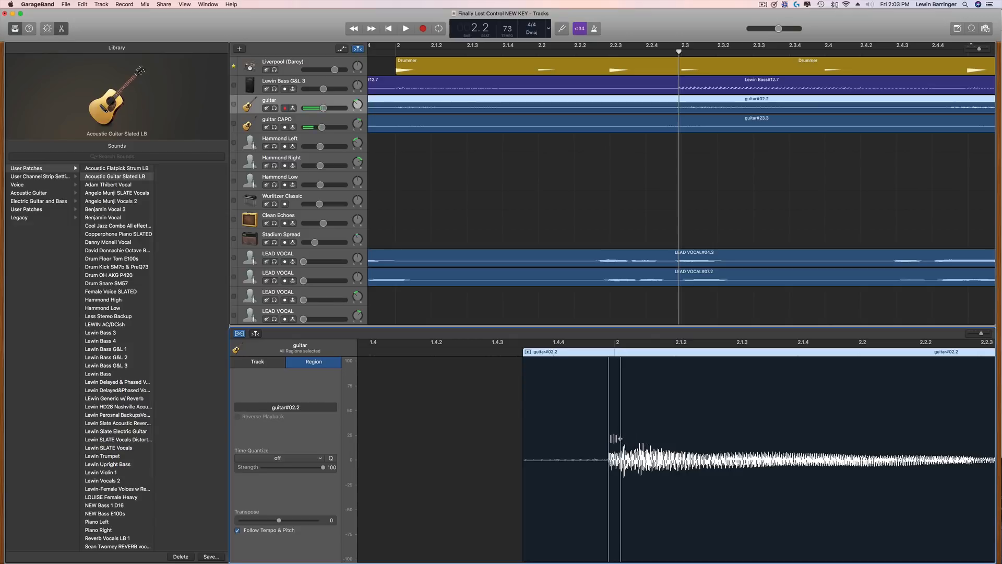
drag(608, 437, 605, 441)
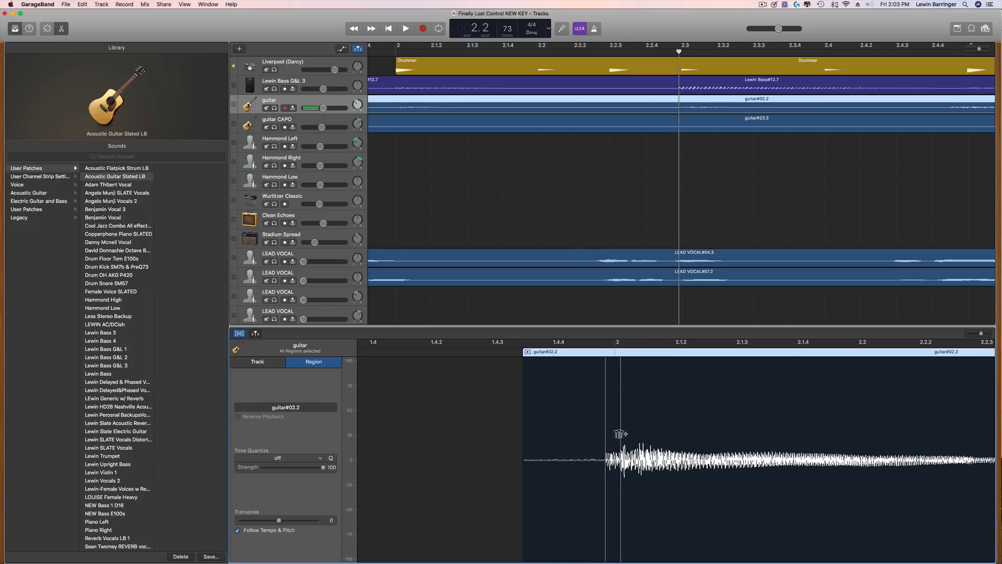
drag(621, 435, 630, 436)
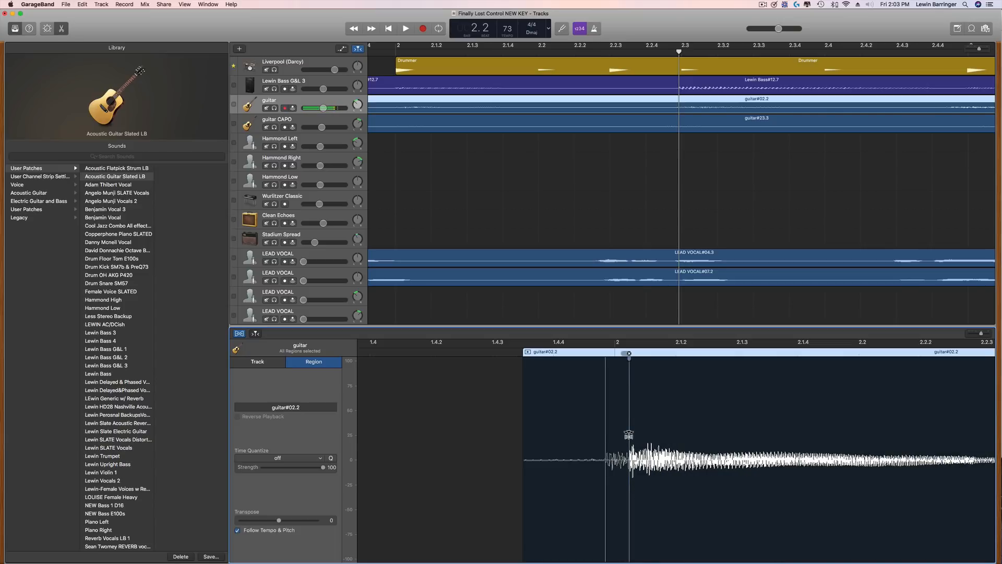
drag(628, 437, 621, 439)
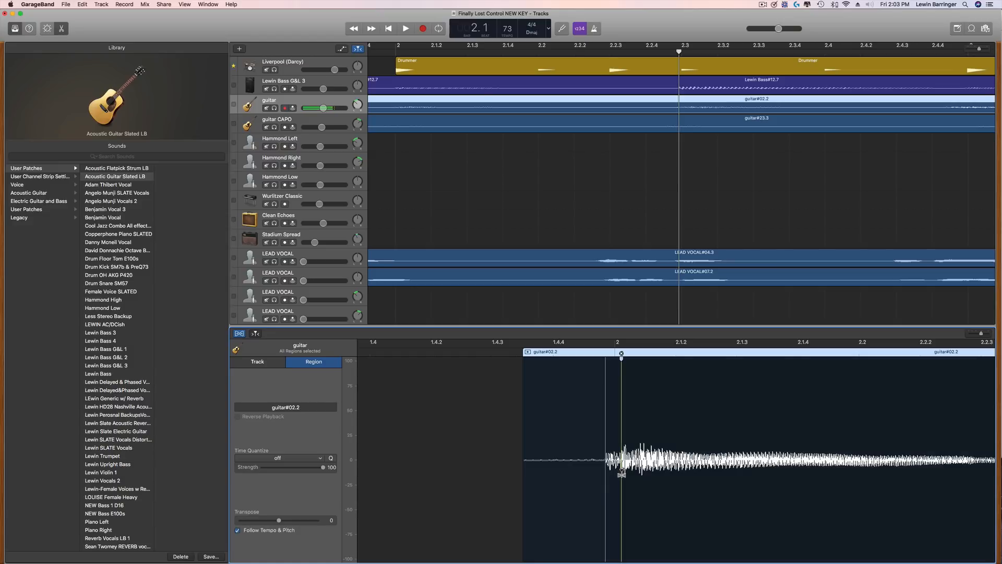
drag(621, 474, 599, 475)
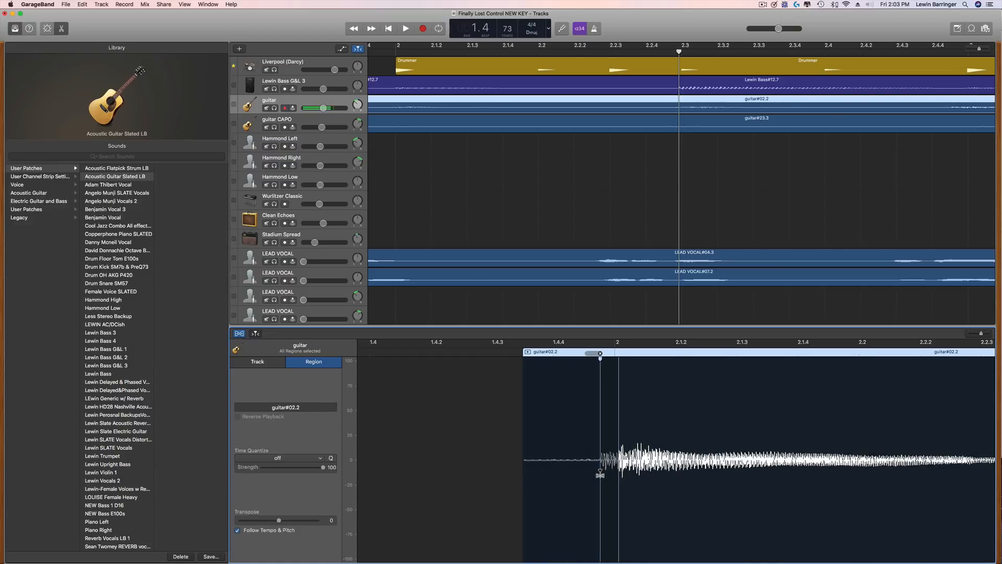
- Nudge the Flex marker on the first attack of guitar#02.2 slightly later and play the opening to check the timing
drag(600, 475, 601, 475)
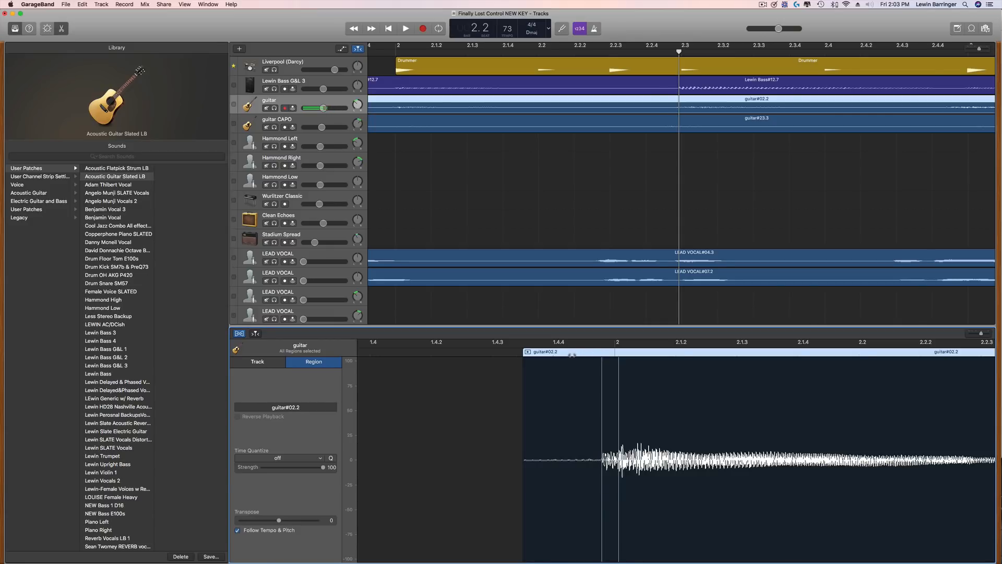
key(space)
key(space)
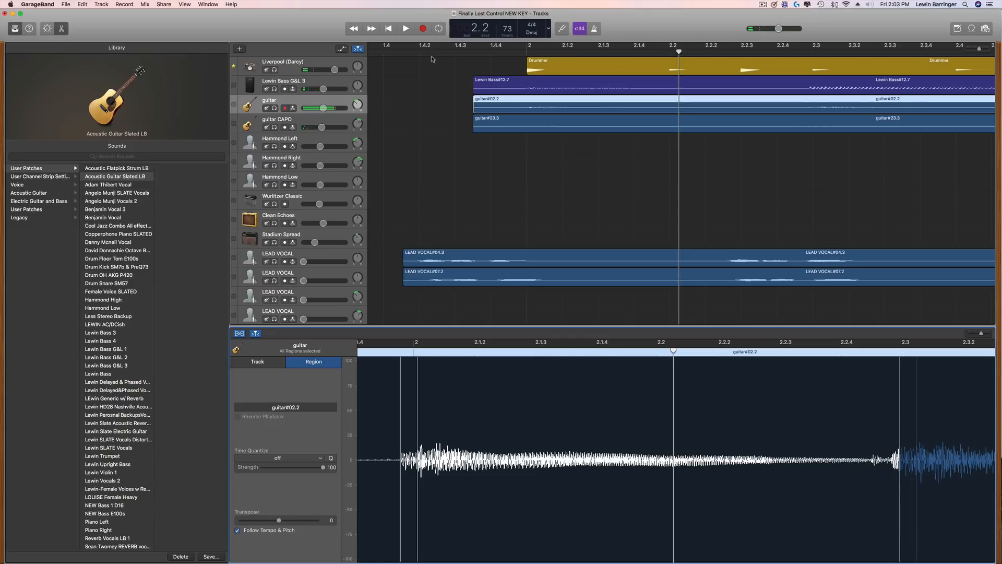
key(space)
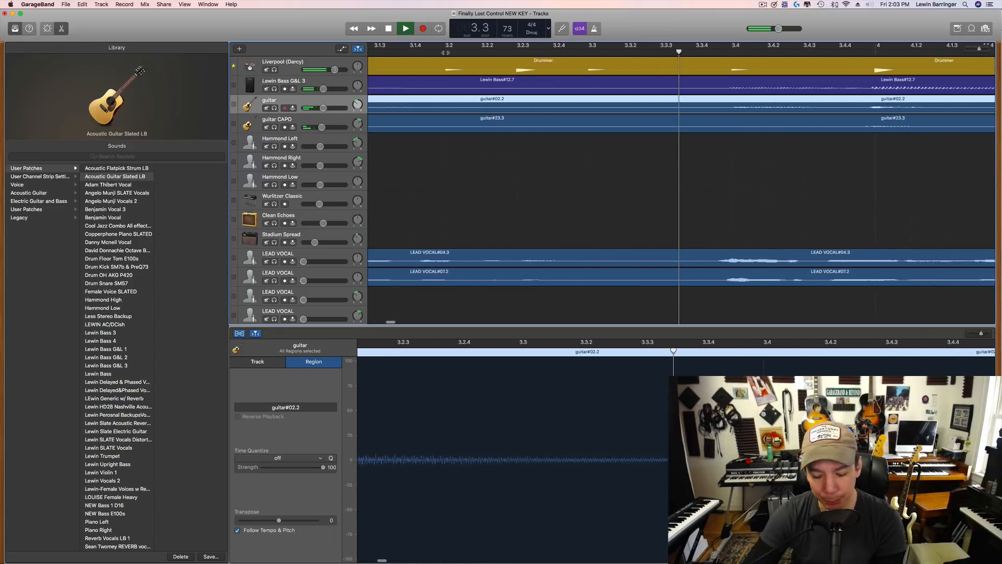
key(space)
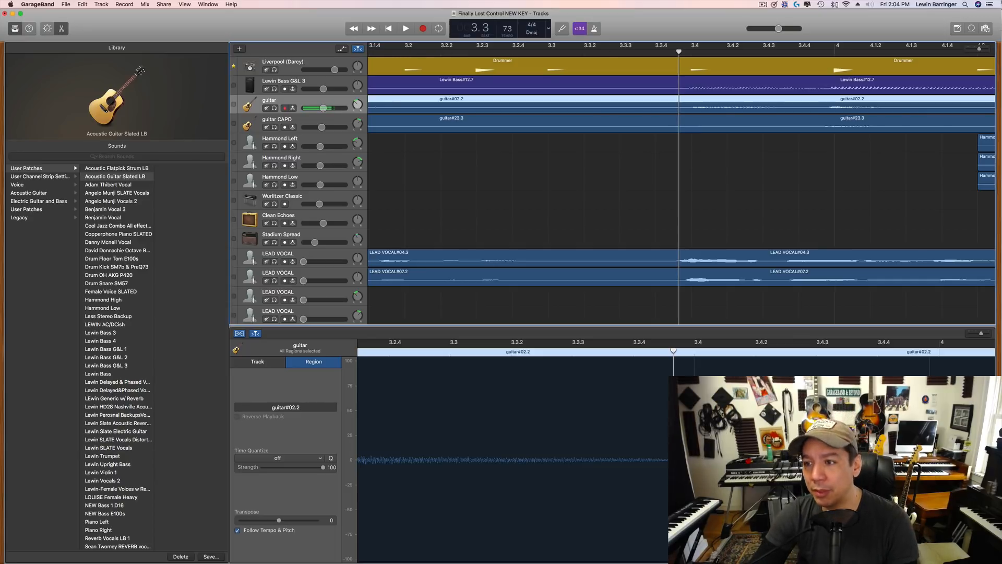
- Show the whole arrangement and play the song from bar 3 into bar 12 to listen to the mix
drag(977, 49, 967, 49)
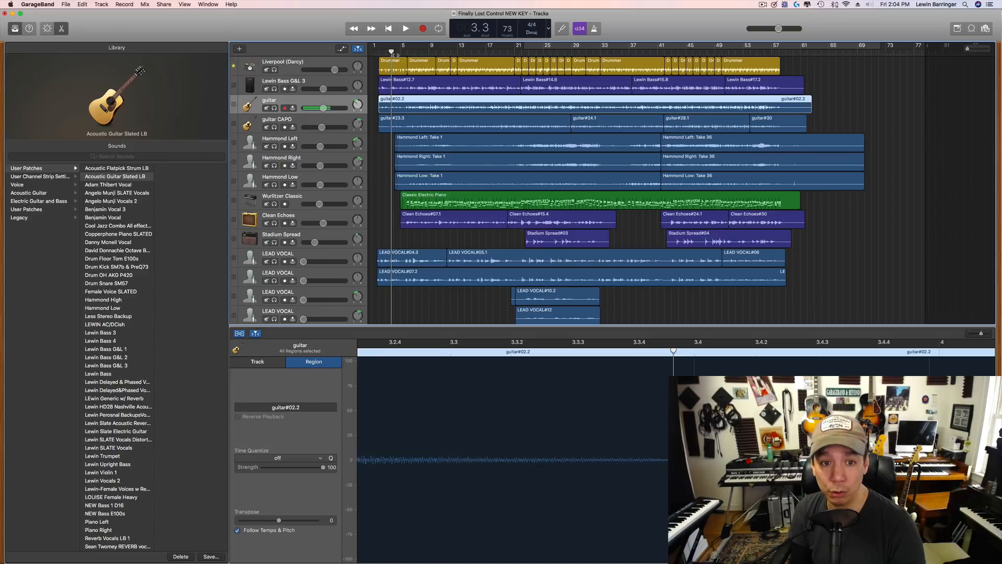
key(space)
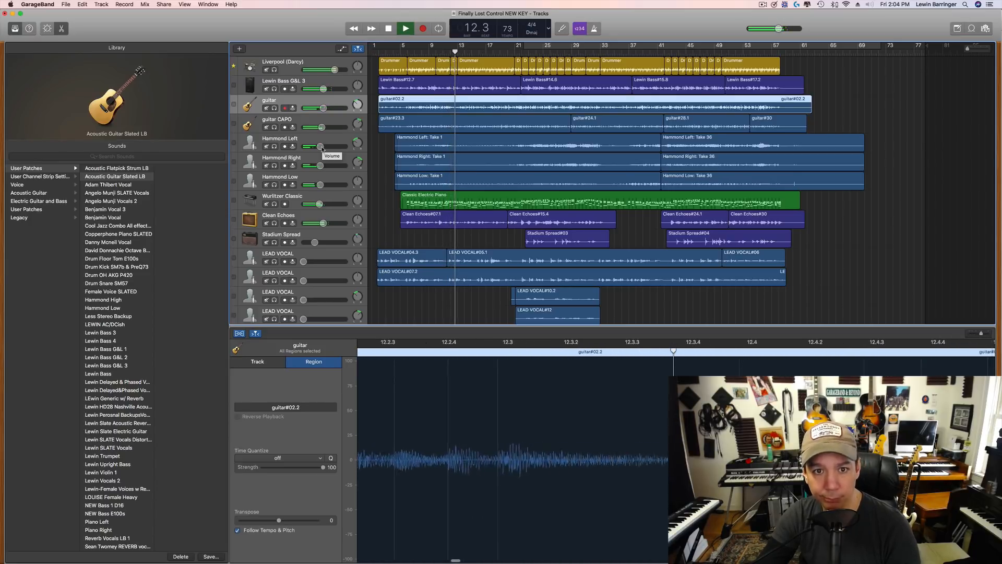
key(space)
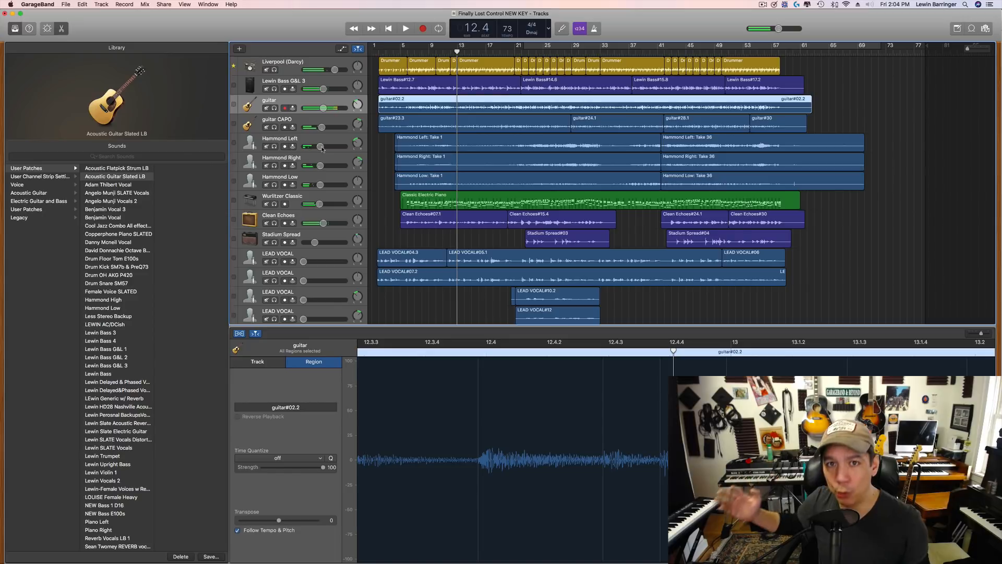